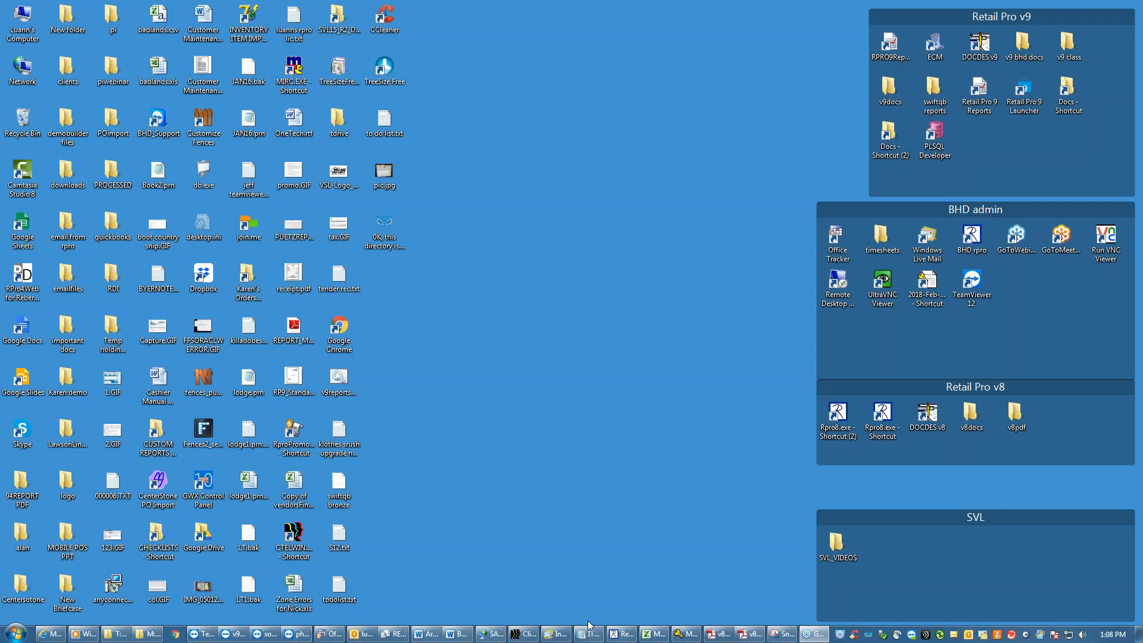
Bring up the Retail Pro Merchant Edition window and maximize it.
{"action": "left_click", "coordinate": [622, 633]}
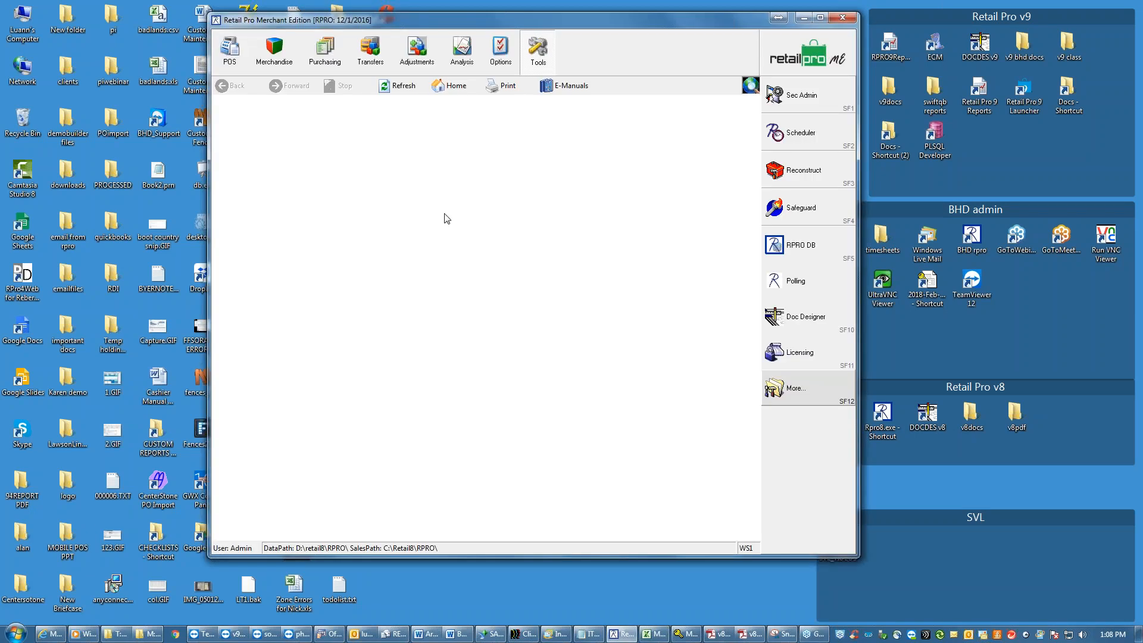
{"action": "left_click", "coordinate": [804, 18]}
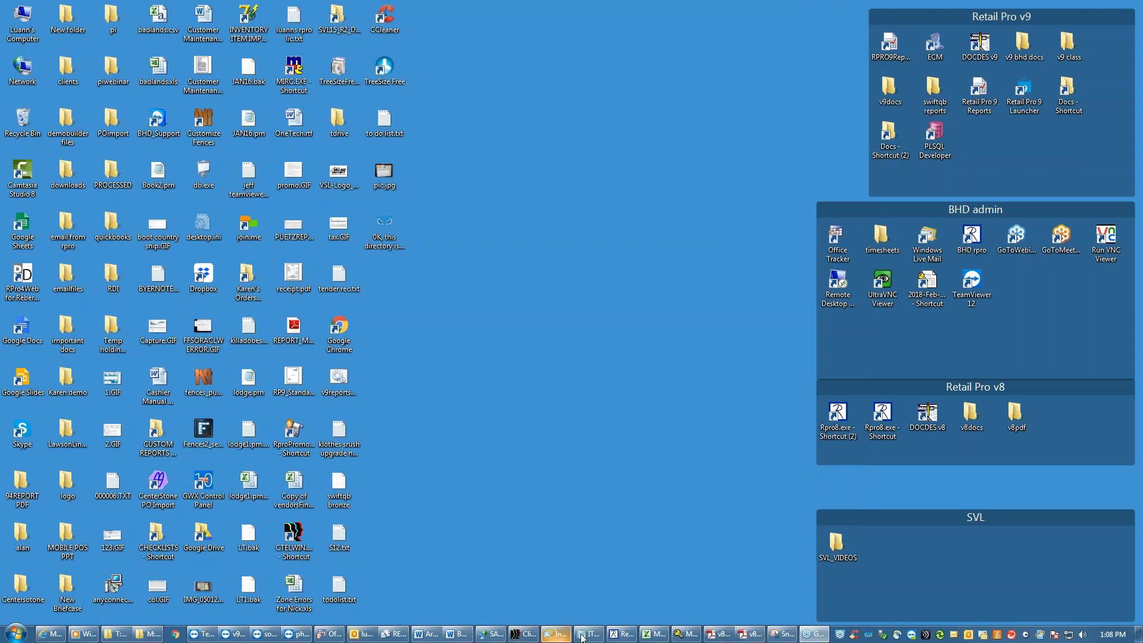
{"action": "left_click", "coordinate": [622, 634]}
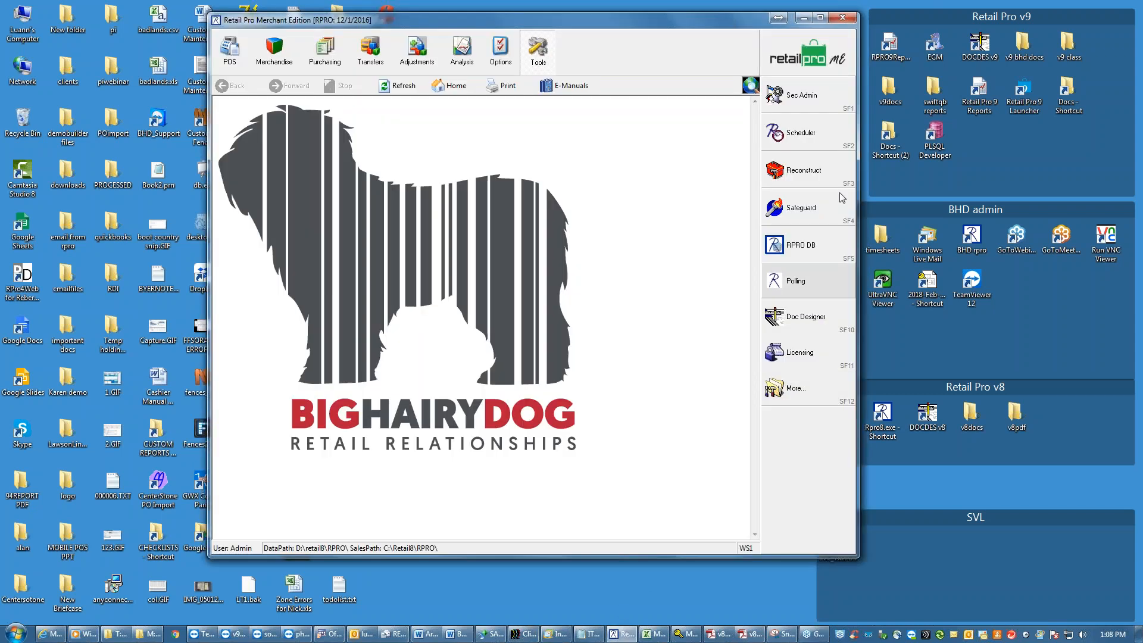
{"action": "left_click", "coordinate": [821, 18]}
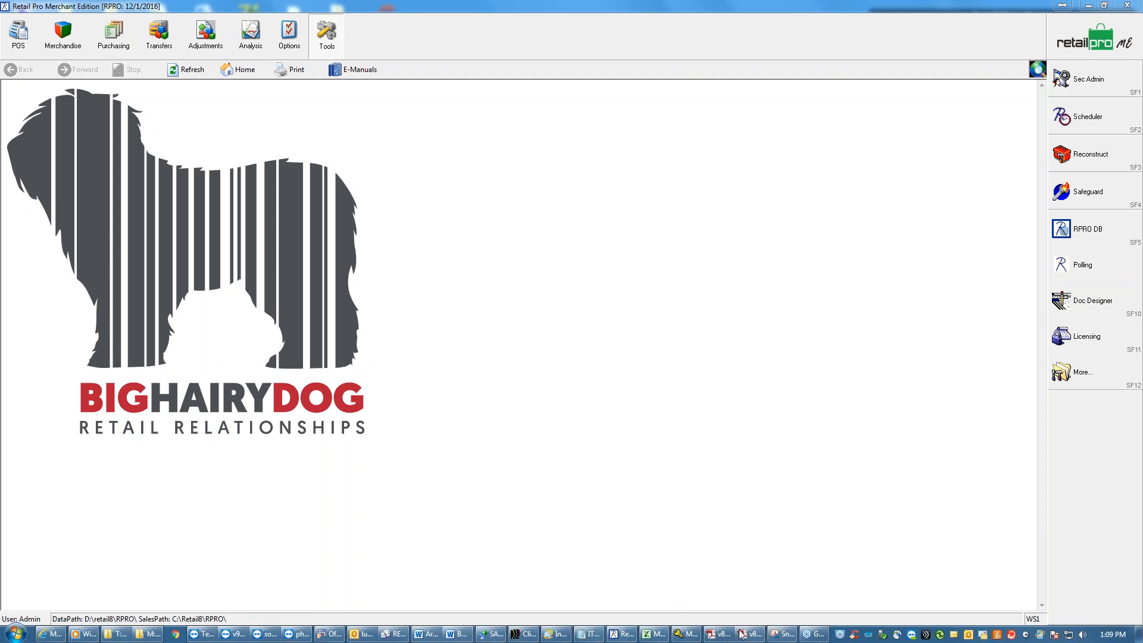
Open the v8 PI - PT.pdf manual and read page 2 on preparing for a physical, including the multi-store customers note.
{"action": "mouse_move", "coordinate": [744, 637]}
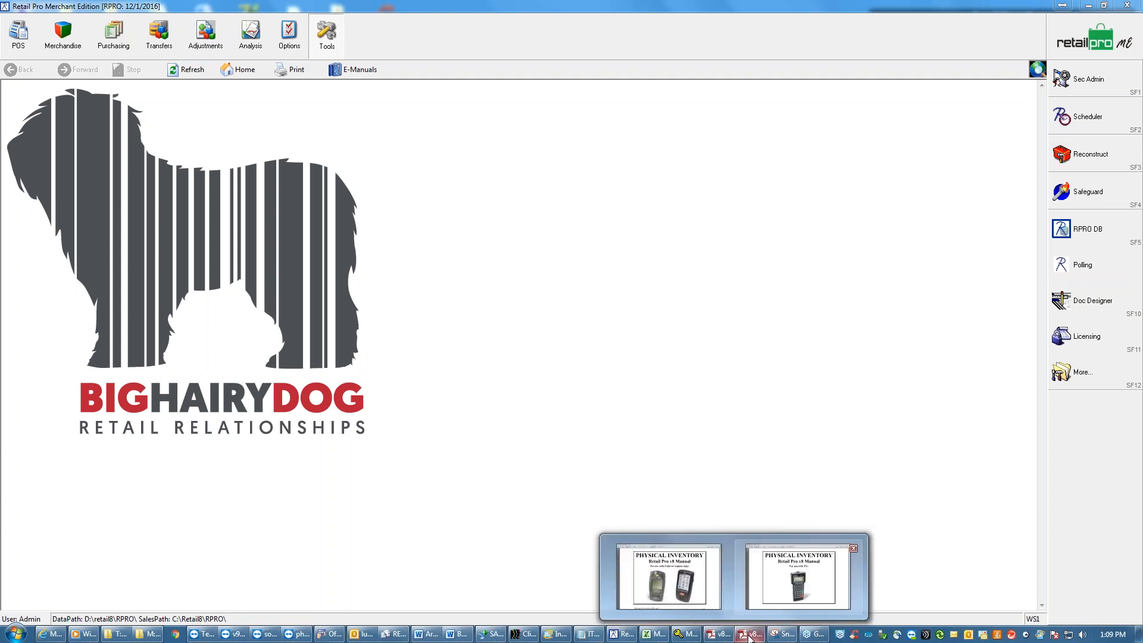
{"action": "left_click", "coordinate": [750, 637]}
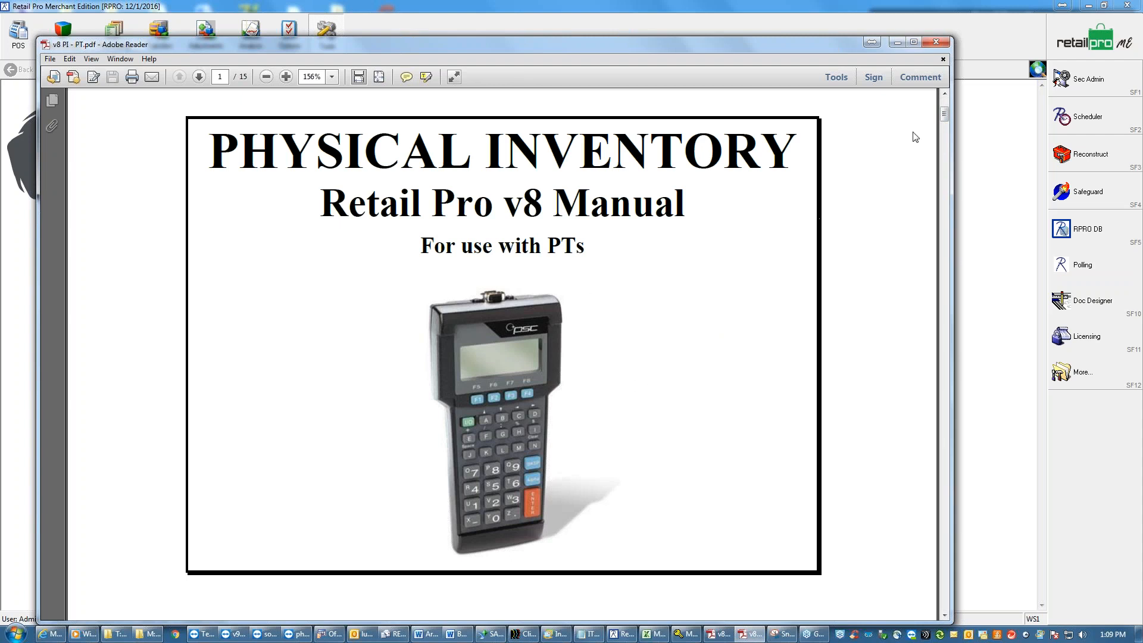
{"action": "left_click_drag", "start_coordinate": [944, 115], "coordinate": [945, 146]}
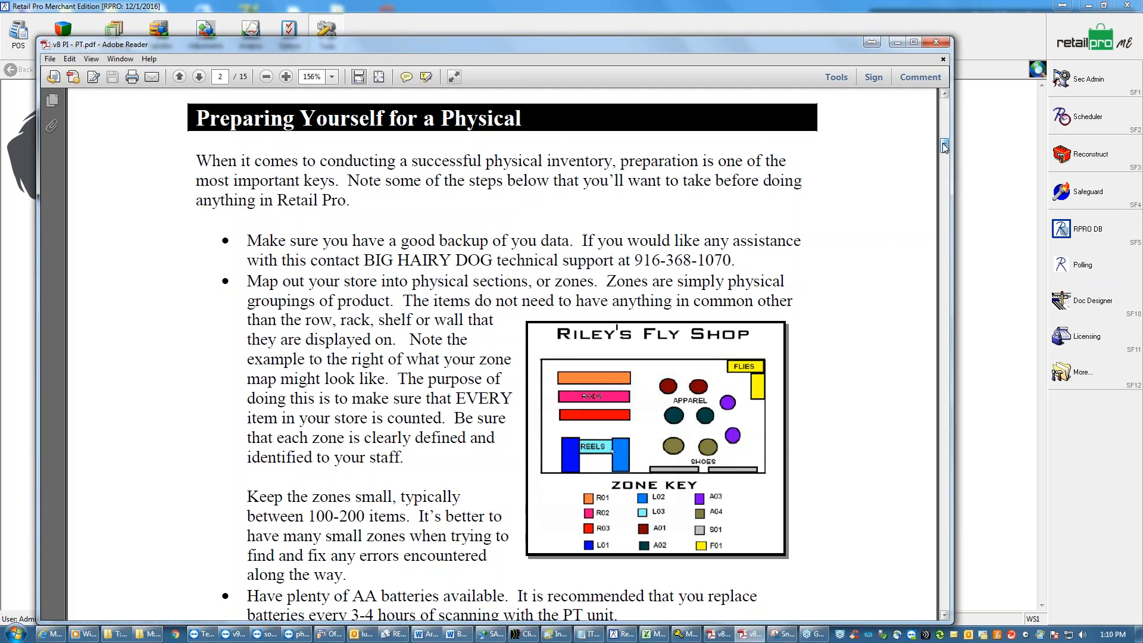
{"action": "scroll", "coordinate": [944, 145], "scroll_direction": "down", "scroll_amount": 6}
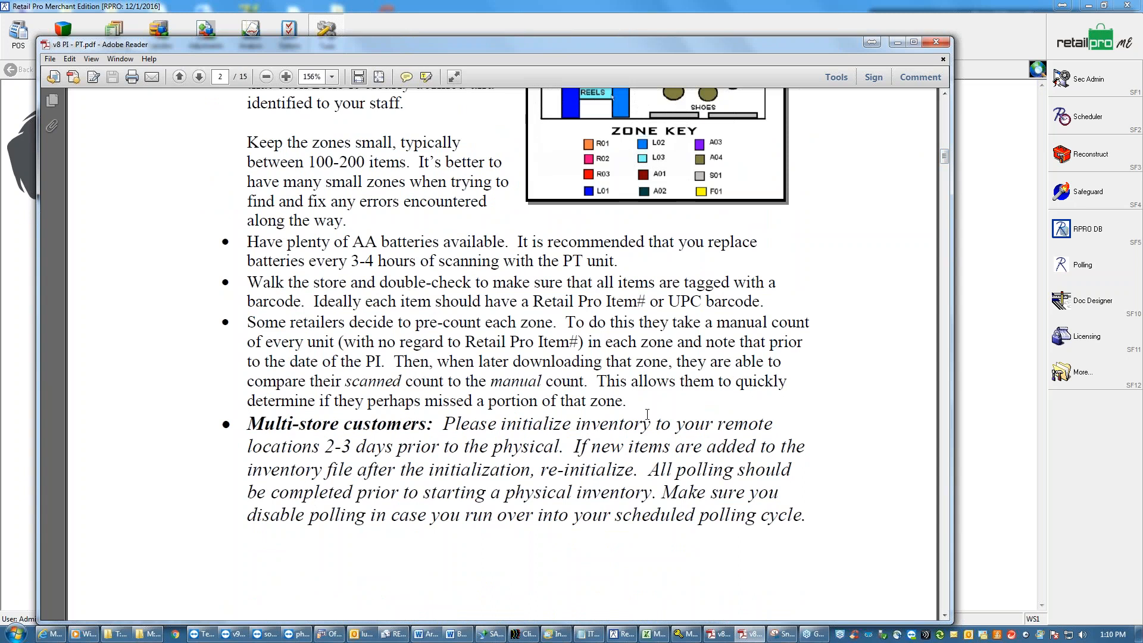
{"action": "left_click_drag", "start_coordinate": [249, 424], "coordinate": [385, 419]}
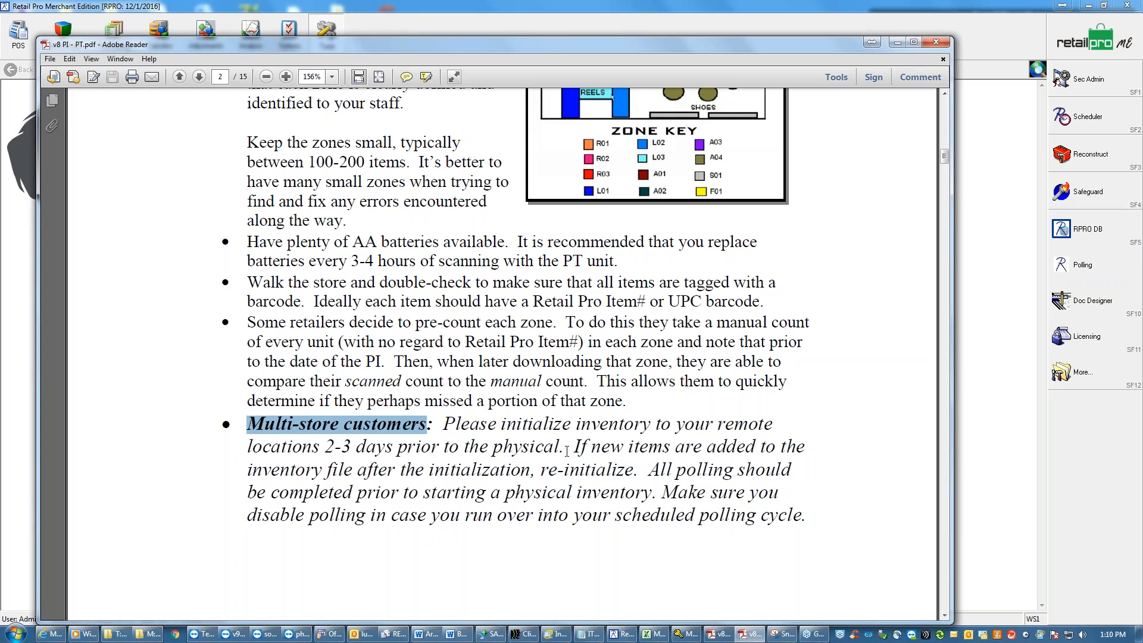
Set the manual aside, launch Retail Pro Polling and select the EASTGATE station in the station list.
{"action": "left_click", "coordinate": [898, 44]}
{"action": "left_click", "coordinate": [1092, 268]}
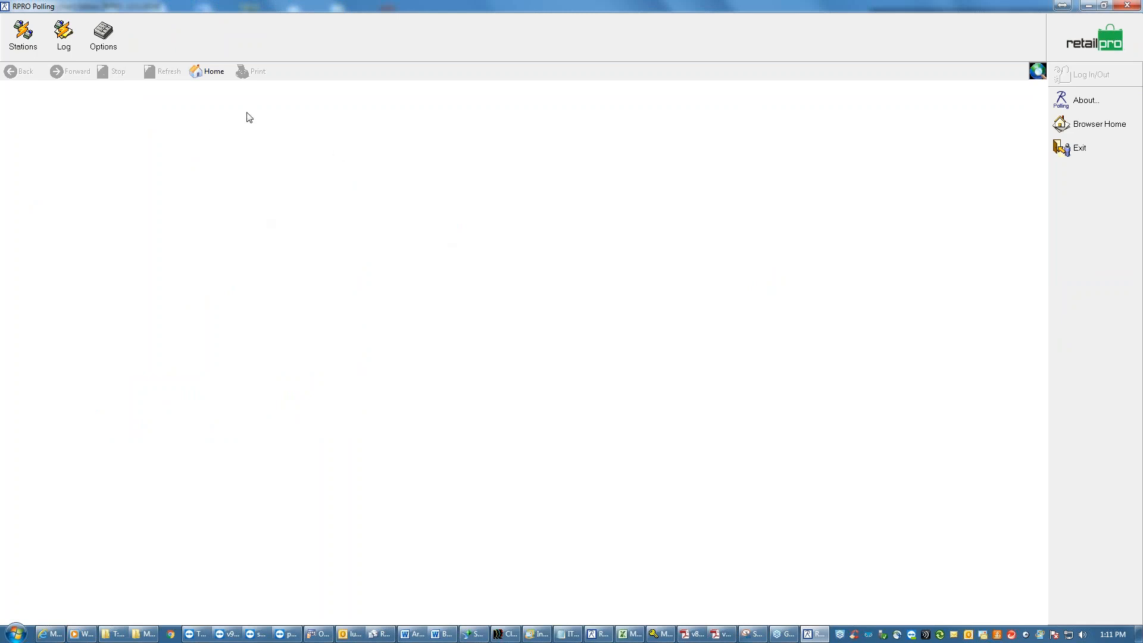
{"action": "left_click", "coordinate": [21, 53]}
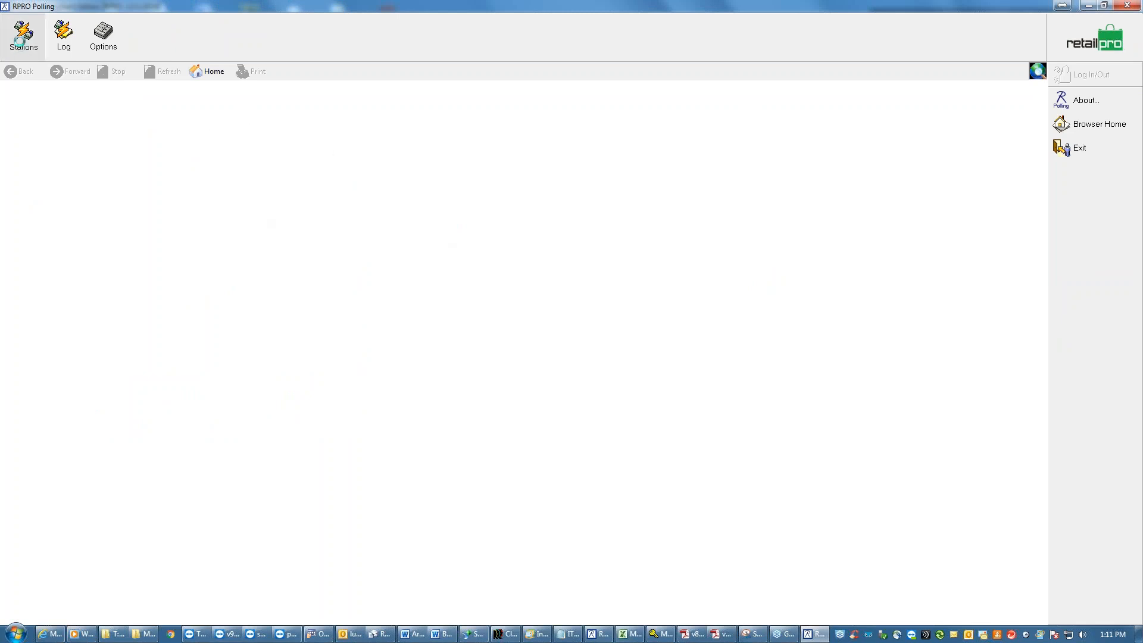
{"action": "left_click", "coordinate": [39, 123]}
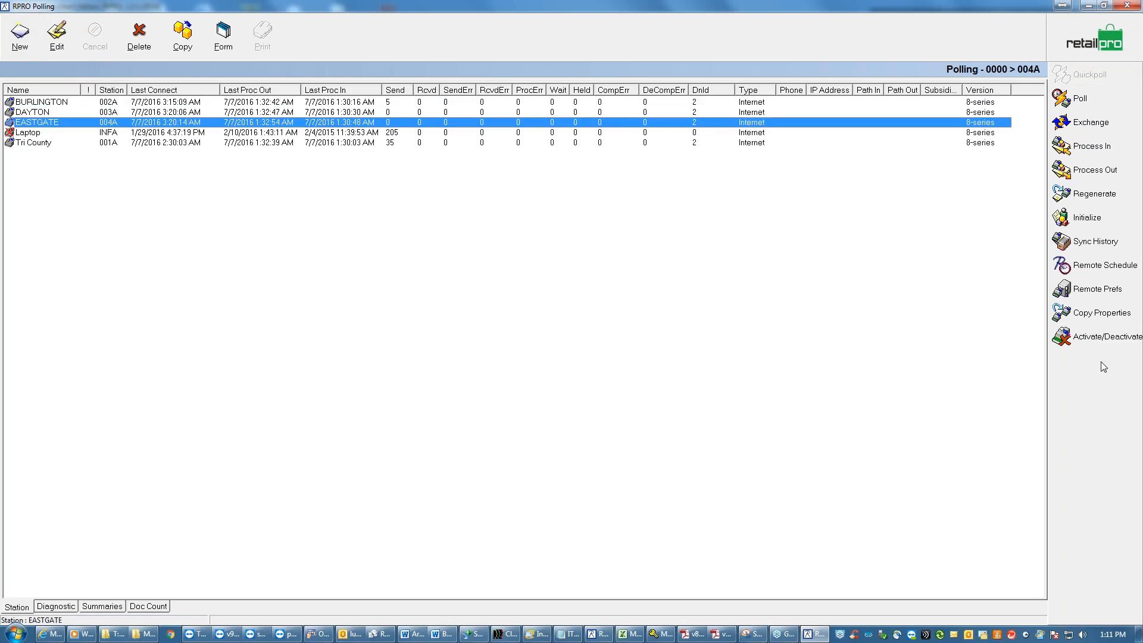
Try setting up a remote initialization of the BURLINGTON station with the Inventory group's Inventory data, and cancel it.
{"action": "left_click", "coordinate": [1085, 218]}
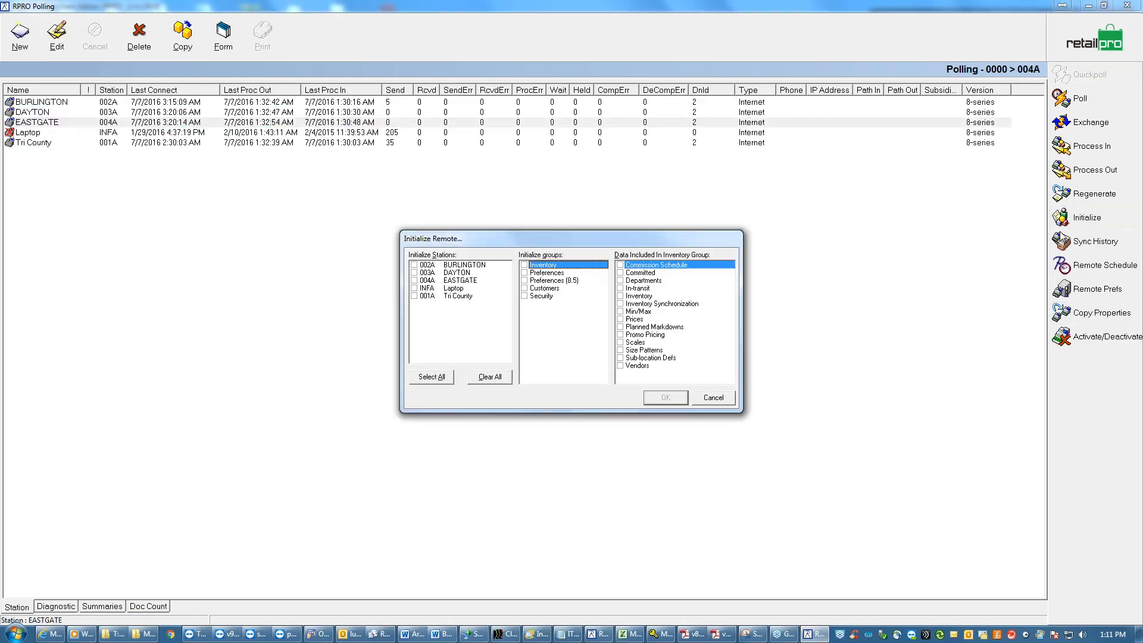
{"action": "left_click", "coordinate": [414, 265]}
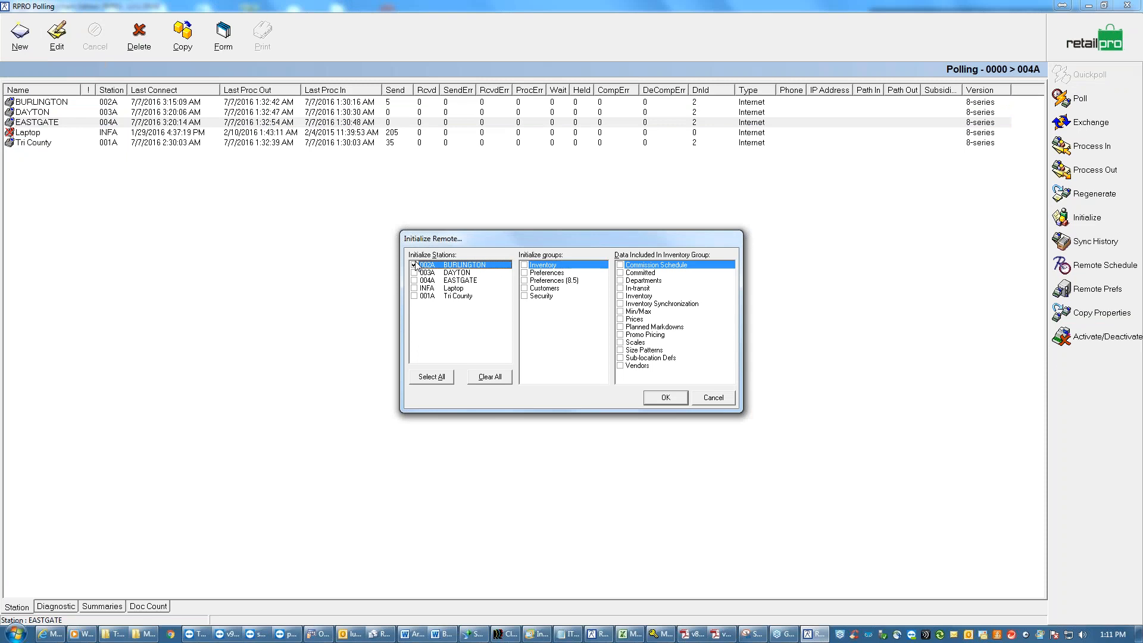
{"action": "left_click", "coordinate": [525, 265]}
{"action": "left_click", "coordinate": [621, 295]}
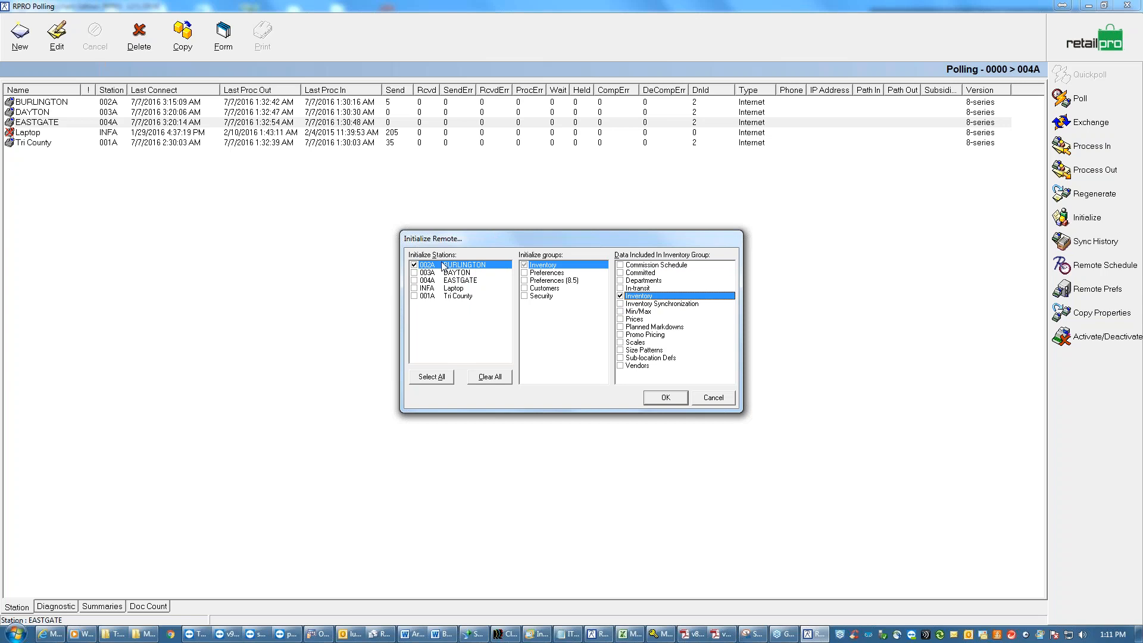
{"action": "left_click", "coordinate": [714, 398]}
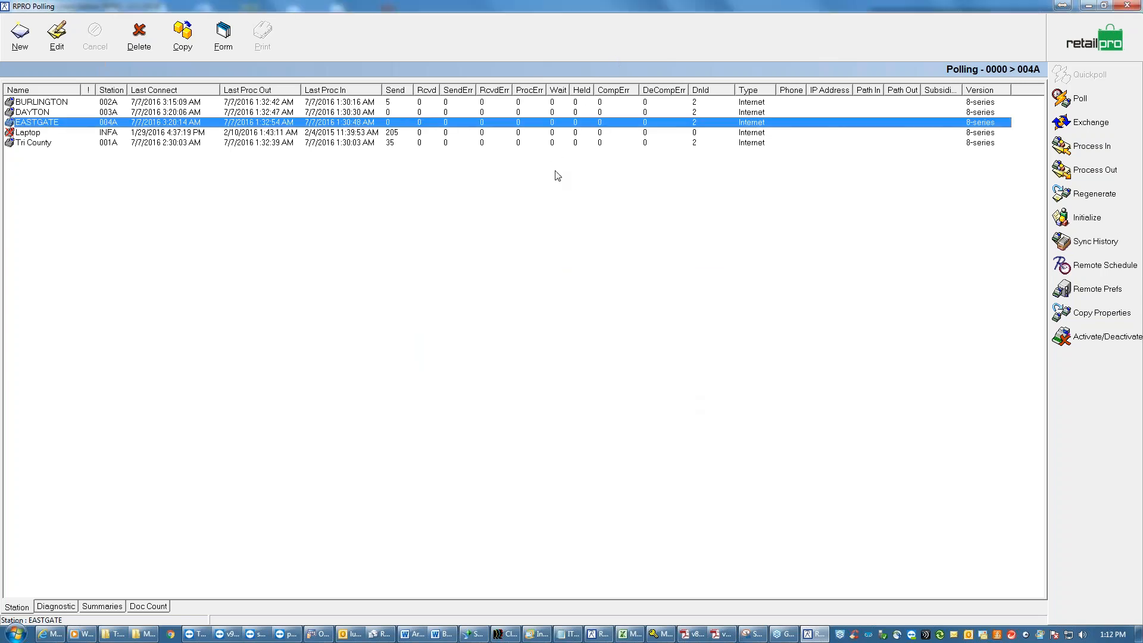
Leave Polling and return to the PDF manual to review the zone mapping advice on page 2.
{"action": "left_click", "coordinate": [1088, 5]}
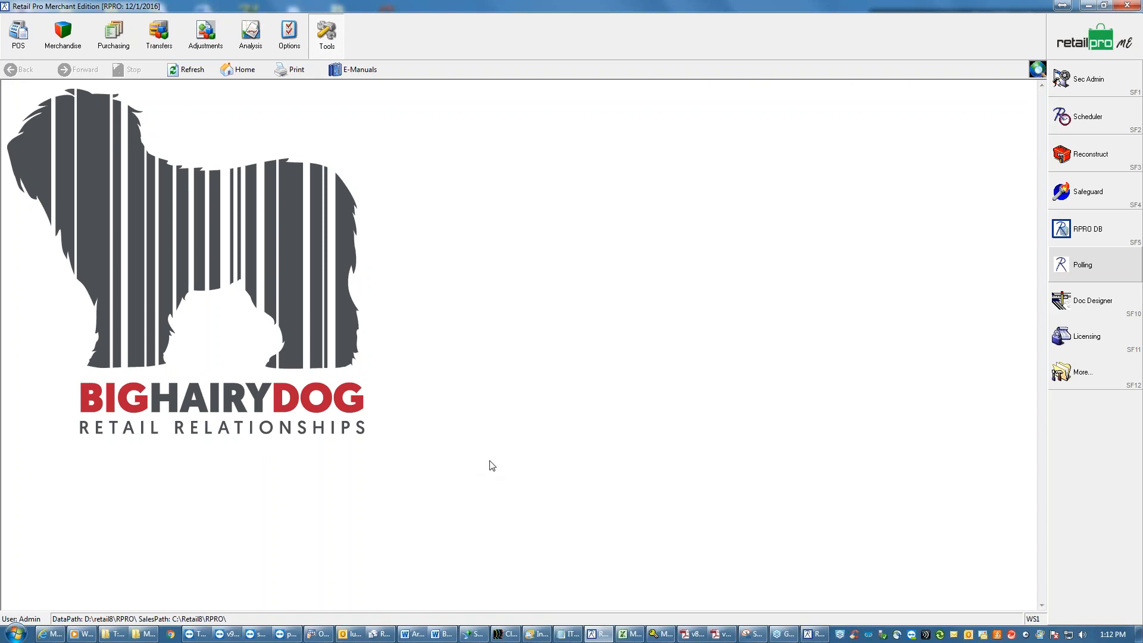
{"action": "left_click", "coordinate": [723, 634]}
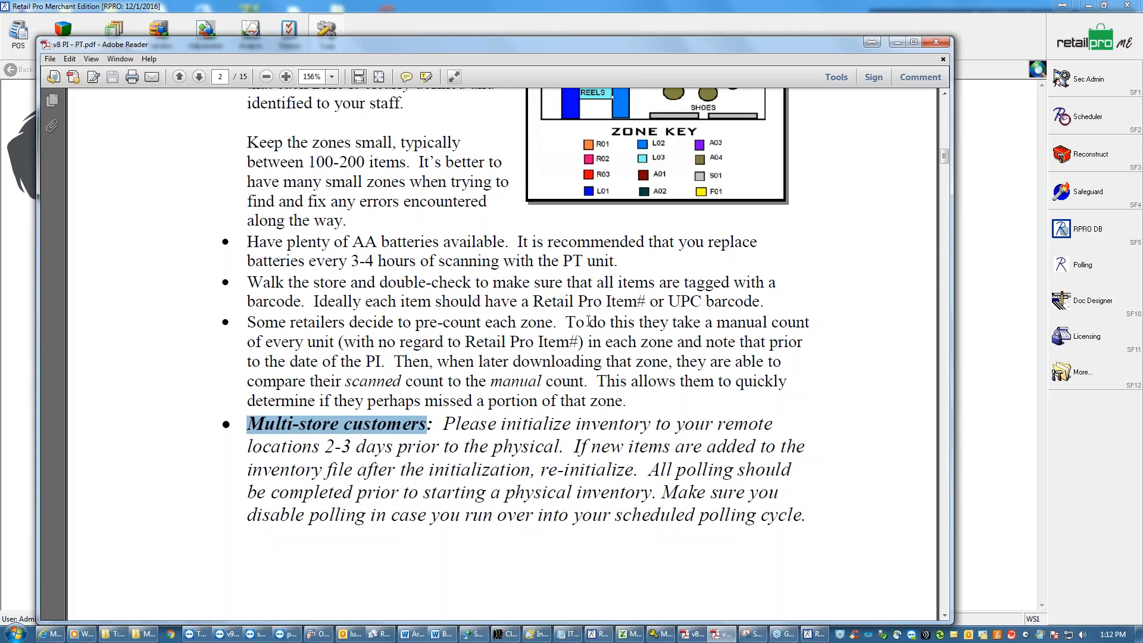
{"action": "left_click_drag", "start_coordinate": [943, 154], "coordinate": [945, 150]}
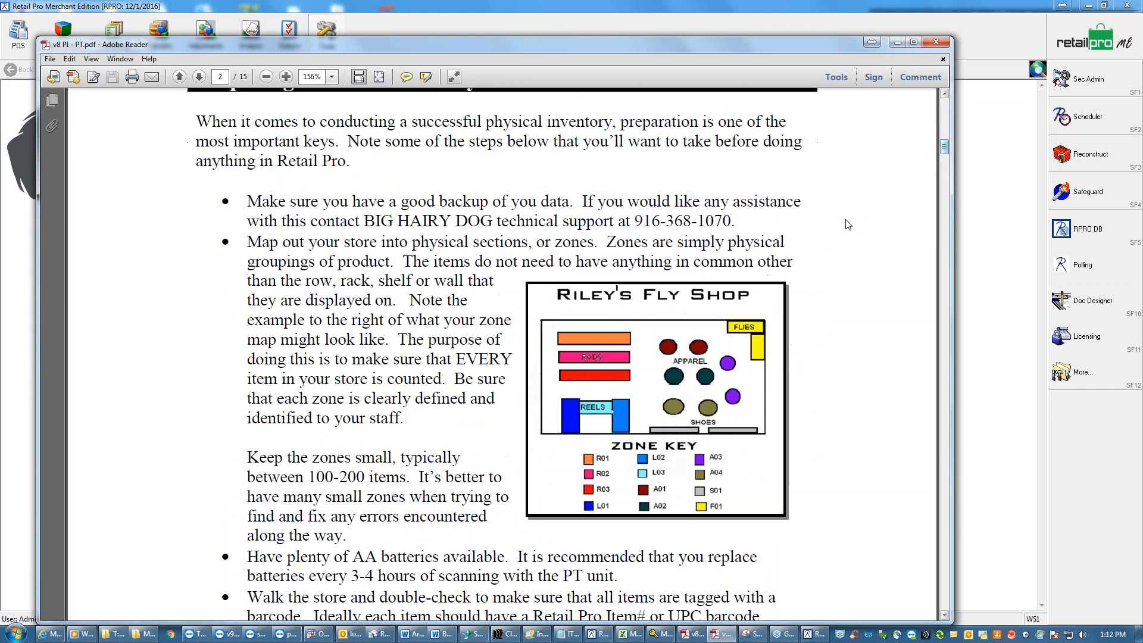
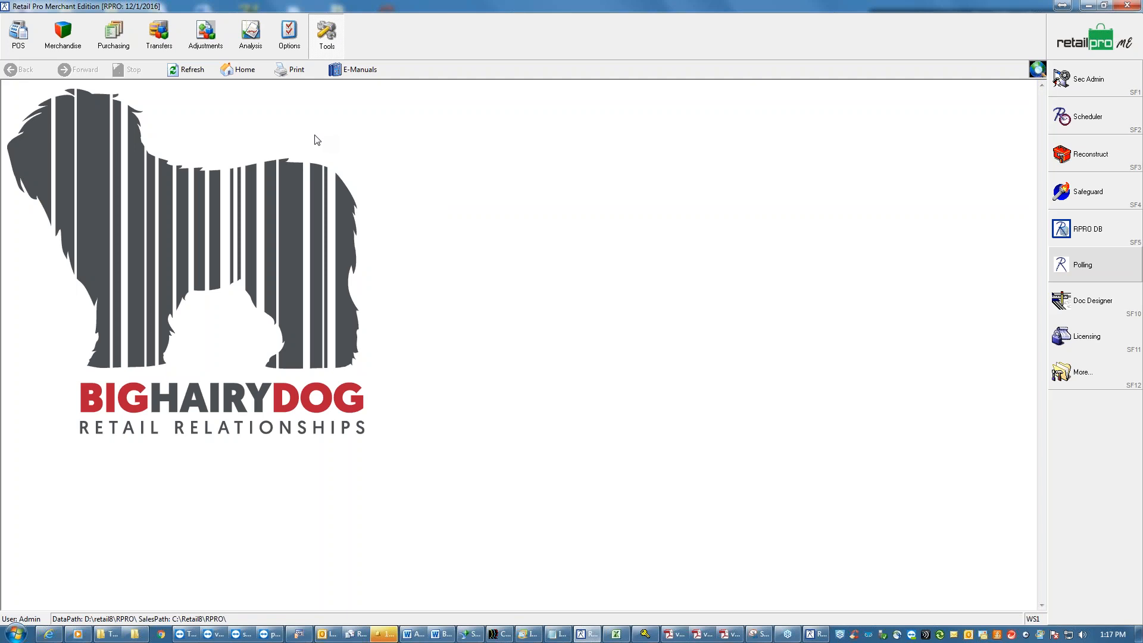
Open the portable barcode peripheral settings in the Retail Pro workstation preferences.
{"action": "left_click", "coordinate": [286, 48]}
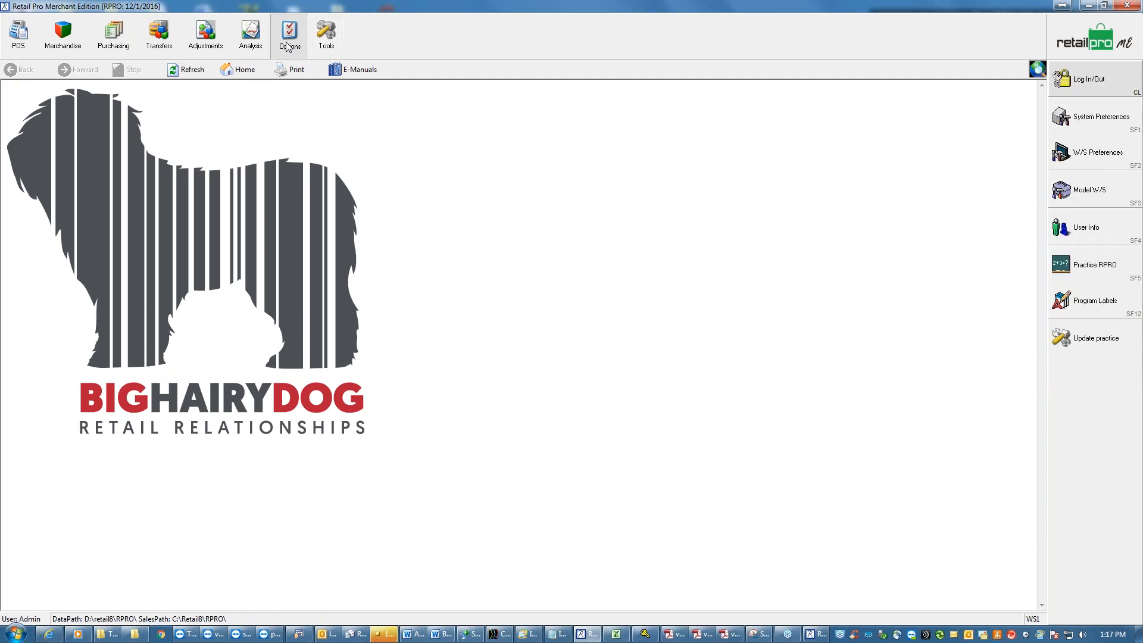
{"action": "left_click", "coordinate": [1090, 154]}
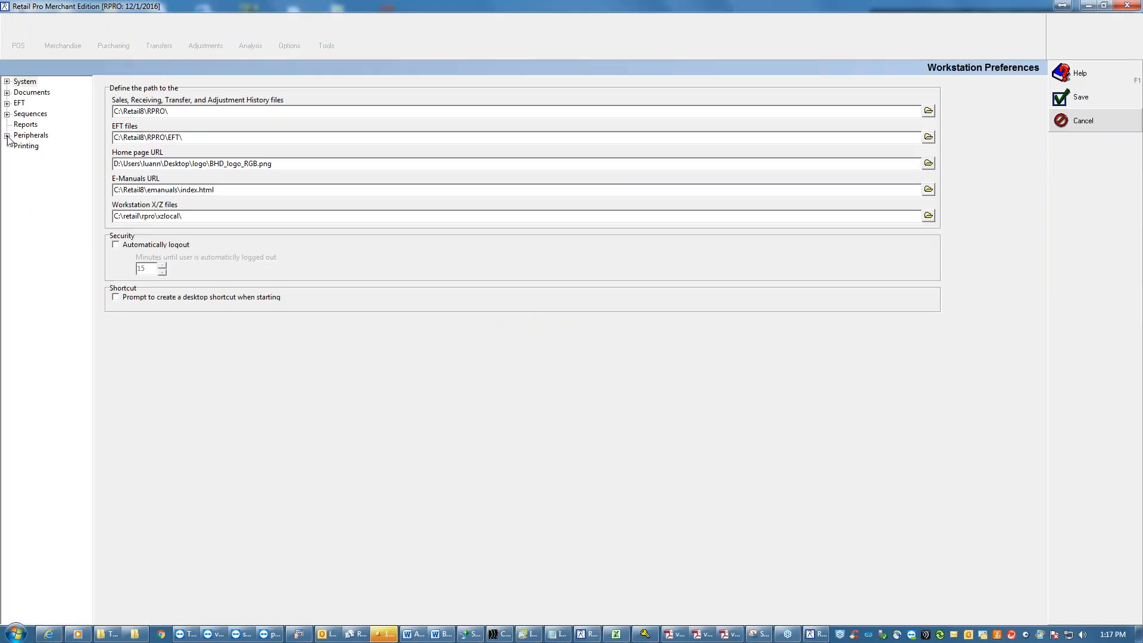
{"action": "left_click", "coordinate": [7, 135]}
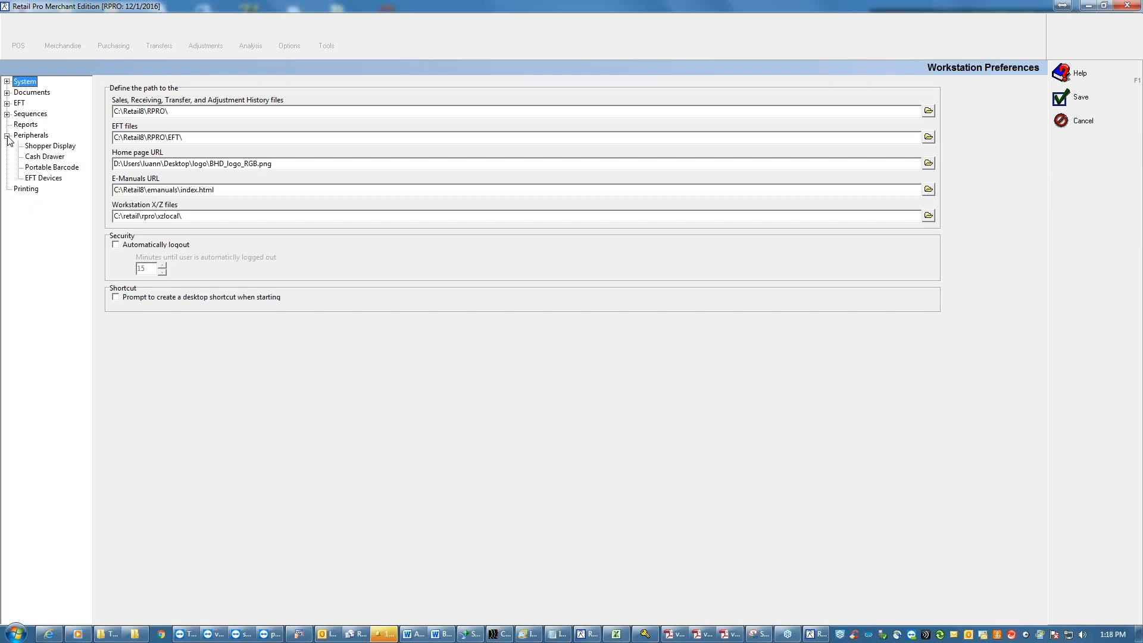
{"action": "left_click", "coordinate": [44, 168]}
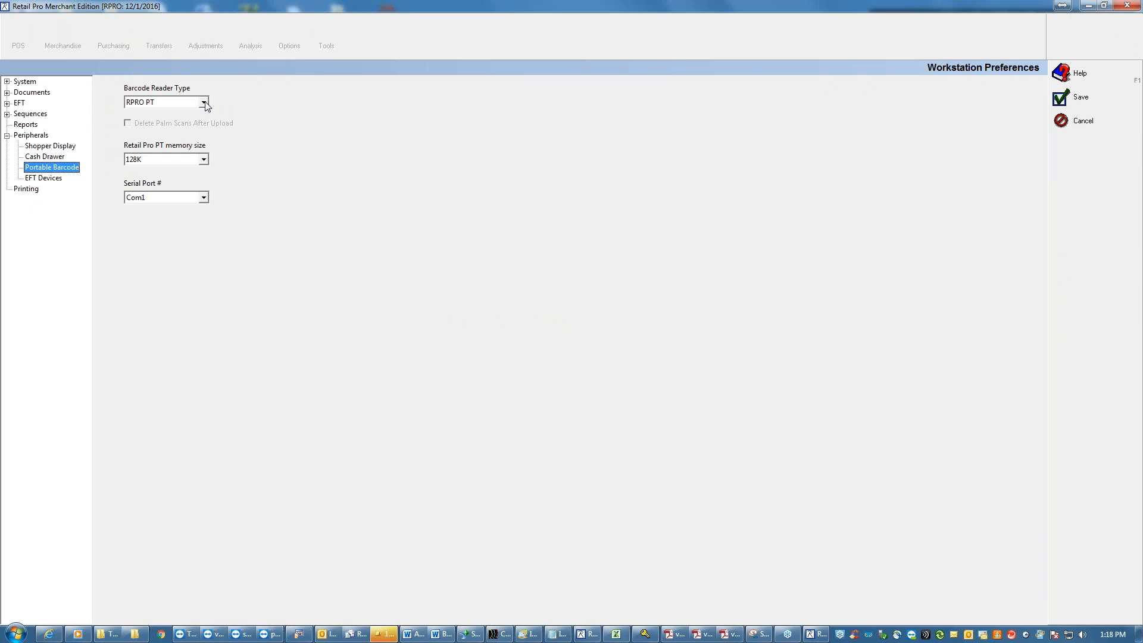
Try Palm as the barcode reader type.
{"action": "left_click", "coordinate": [156, 105]}
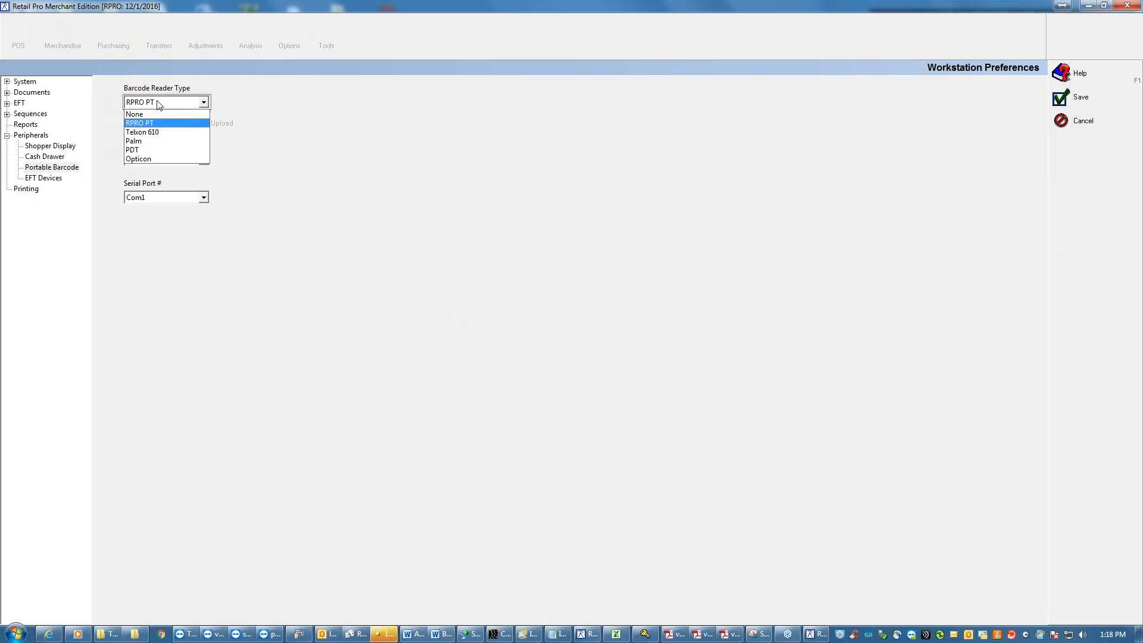
{"action": "left_click", "coordinate": [128, 142]}
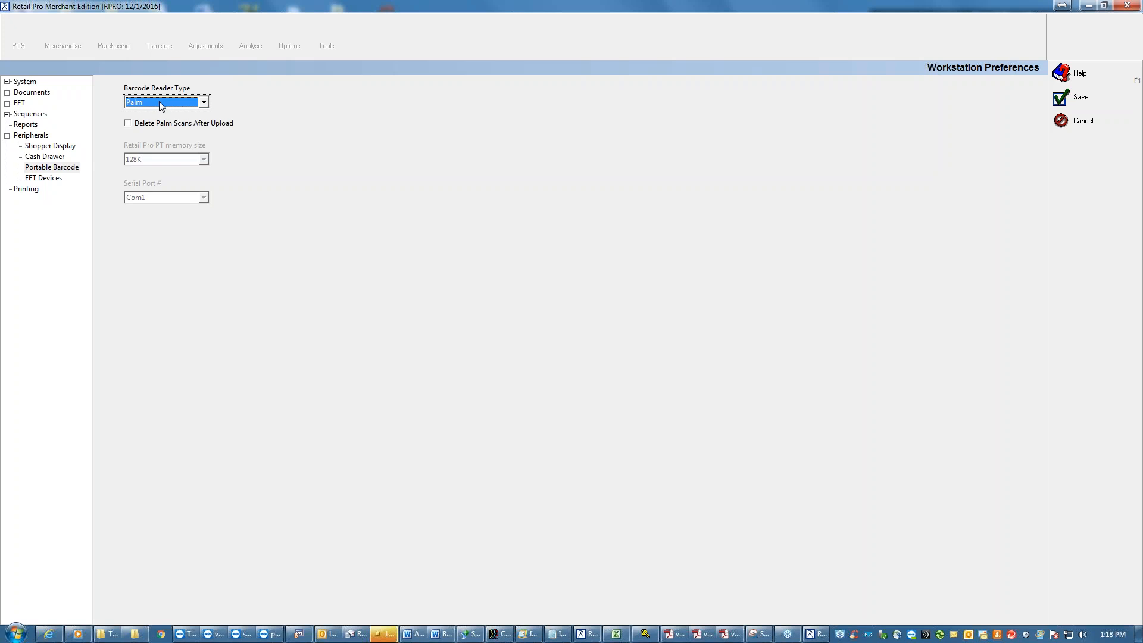
Set the barcode reader type to RPRO PT and save the workstation preferences.
{"action": "left_click", "coordinate": [203, 104]}
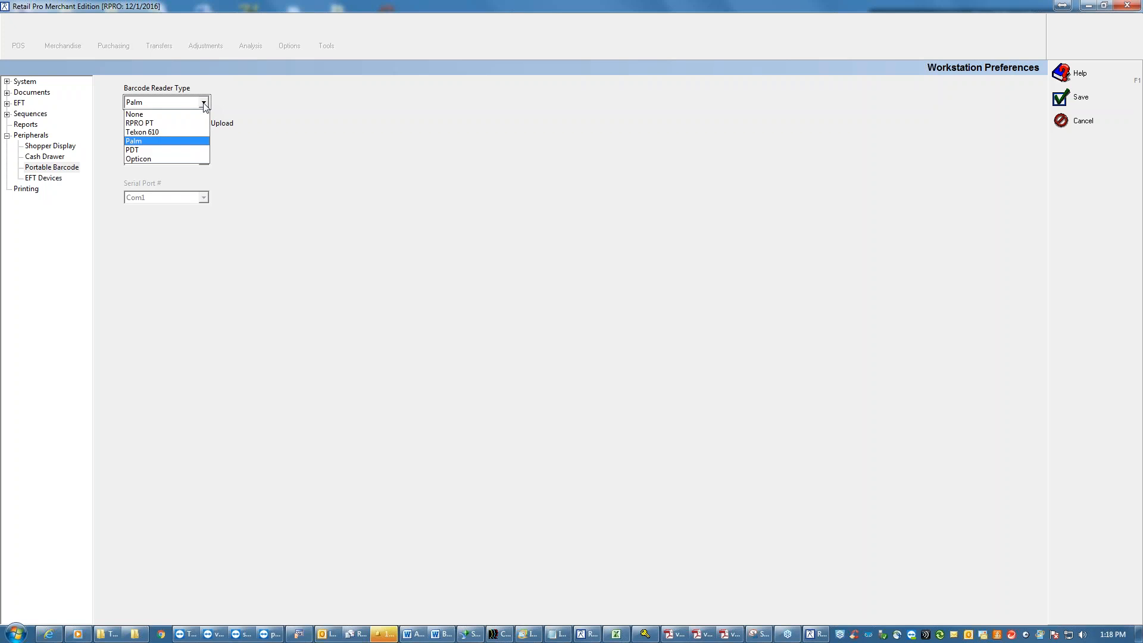
{"action": "left_click", "coordinate": [156, 123]}
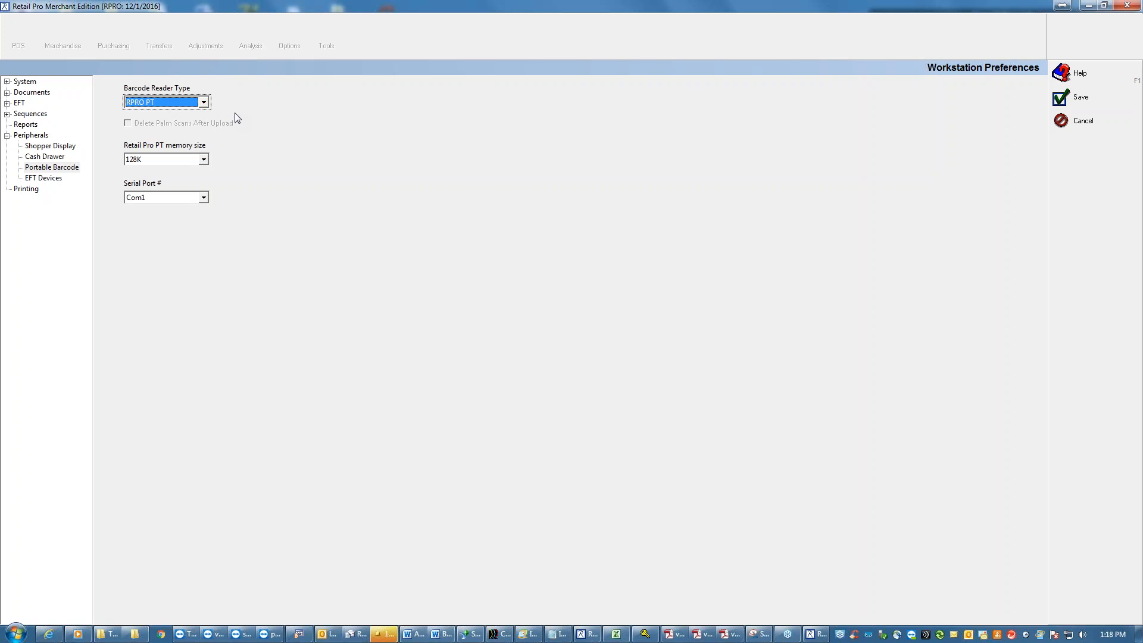
{"action": "left_click", "coordinate": [1063, 100]}
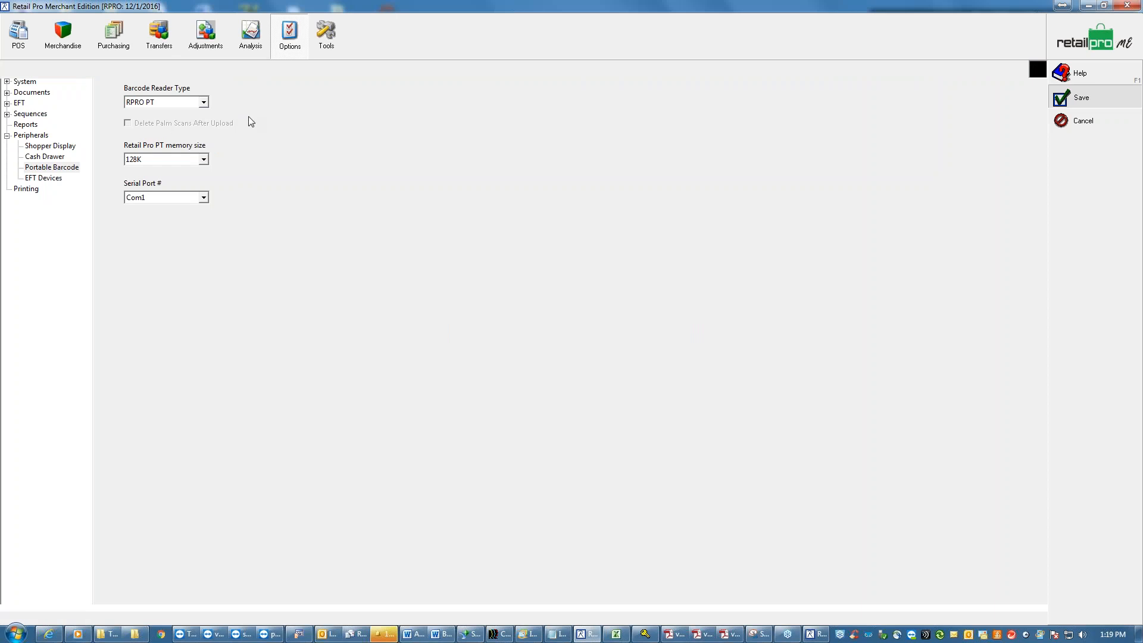
{"action": "left_click", "coordinate": [1083, 99]}
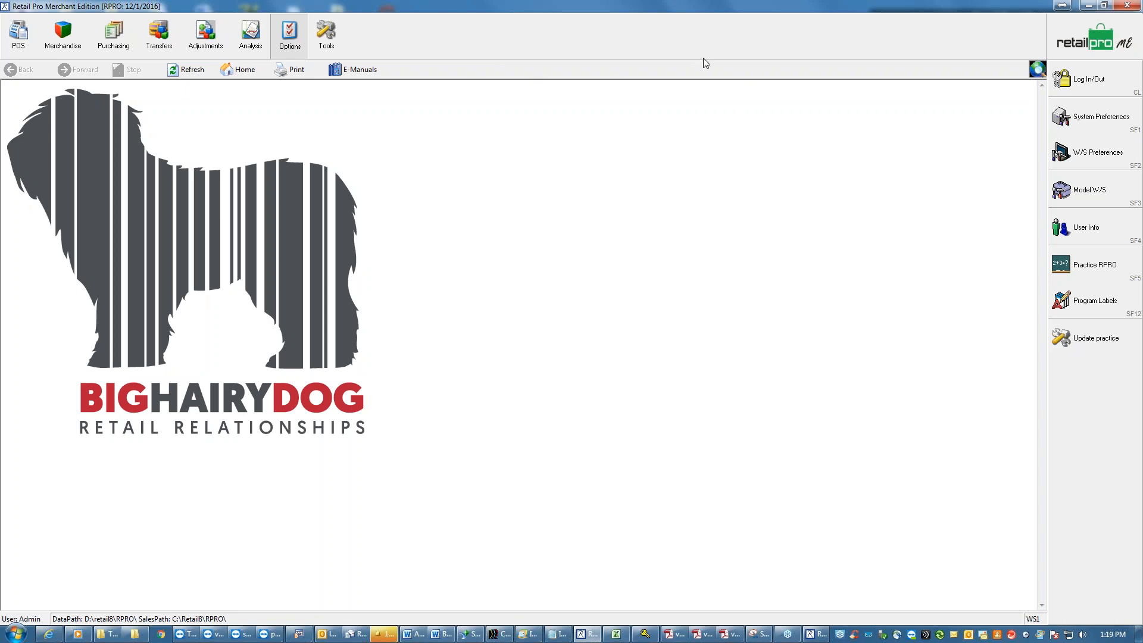
Launch the RproPI physical inventory tool and open its system preferences.
{"action": "left_click", "coordinate": [328, 53]}
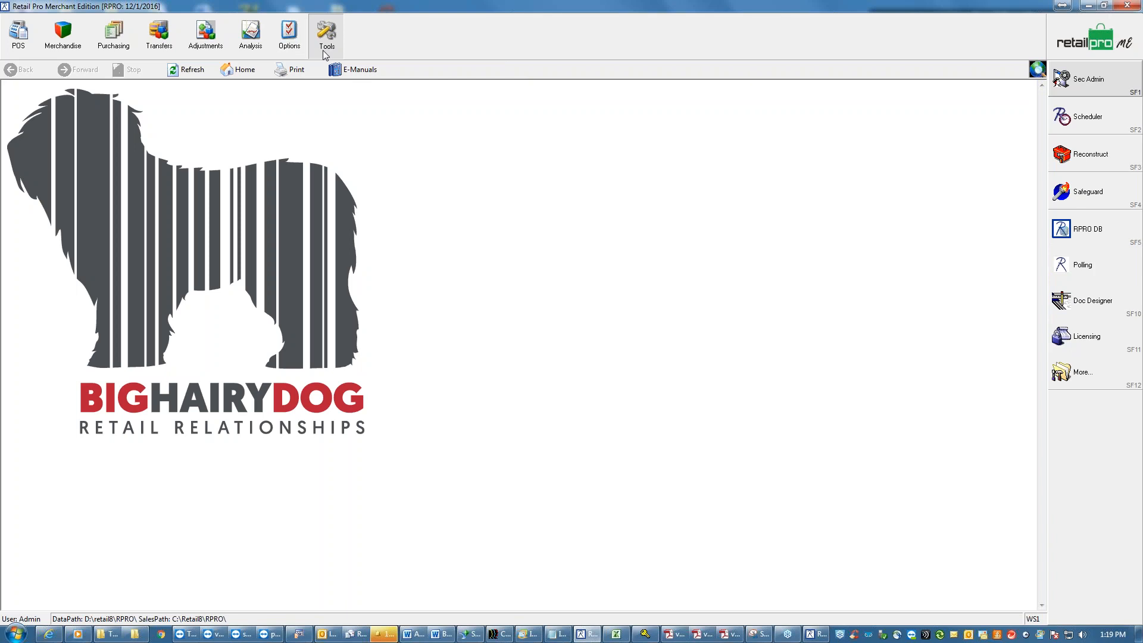
{"action": "left_click", "coordinate": [1085, 376]}
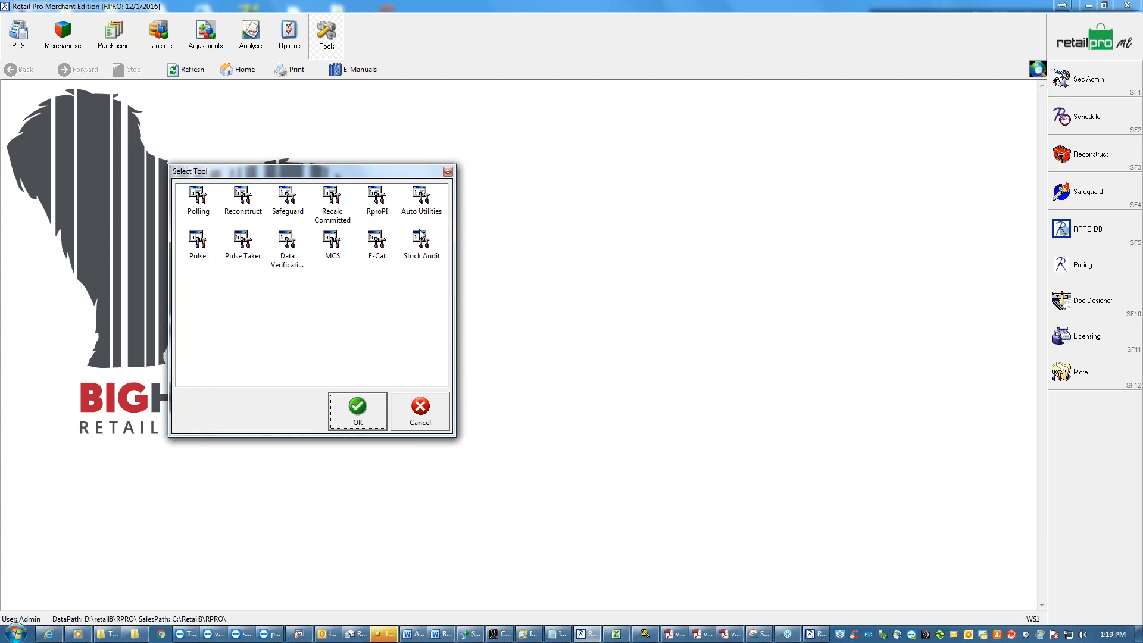
{"action": "left_click", "coordinate": [375, 212]}
{"action": "left_click", "coordinate": [353, 417]}
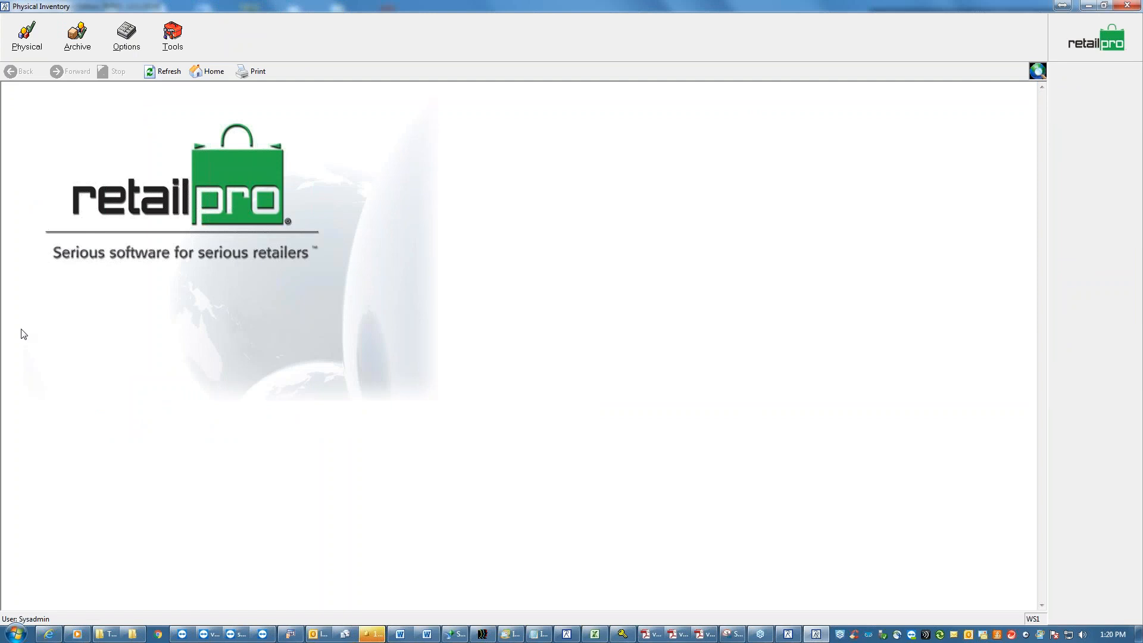
{"action": "left_click", "coordinate": [125, 47]}
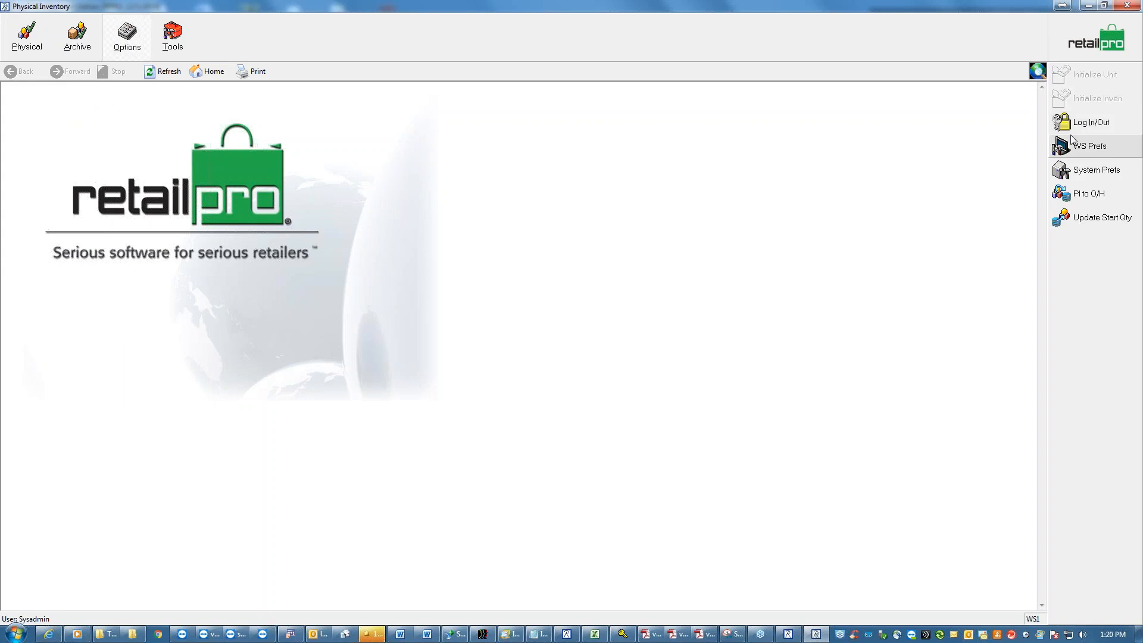
{"action": "left_click", "coordinate": [1092, 173]}
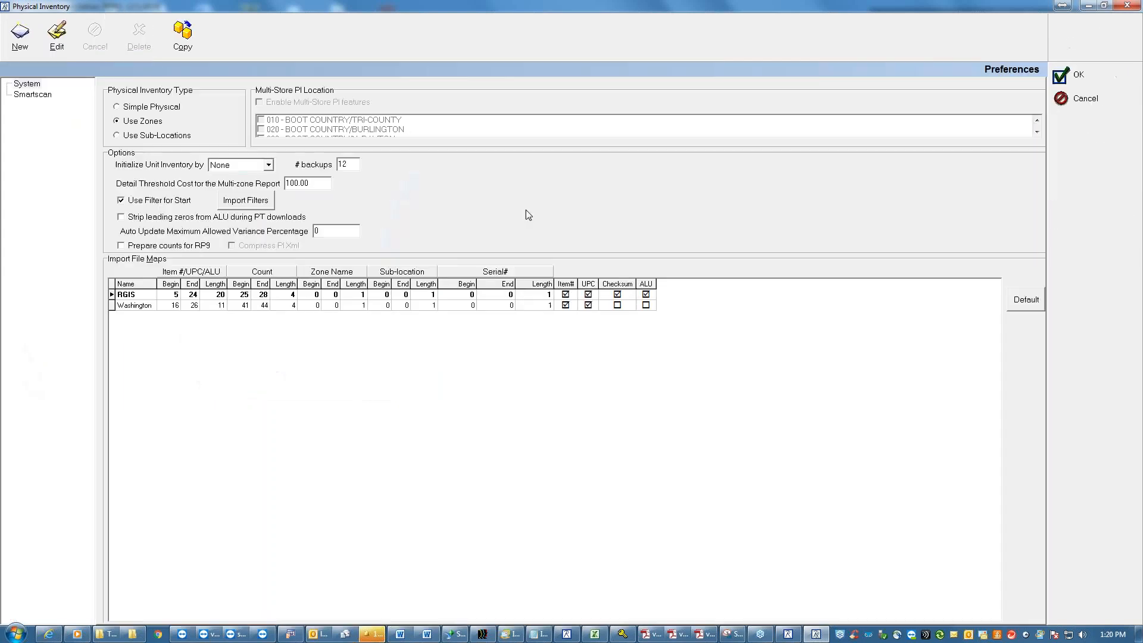
Try the Simple Physical inventory type and look over the RGIS and Washington import file maps.
{"action": "left_click", "coordinate": [143, 123]}
{"action": "left_click", "coordinate": [124, 109]}
{"action": "left_click", "coordinate": [137, 295]}
{"action": "left_click_drag", "start_coordinate": [141, 294], "coordinate": [161, 295]}
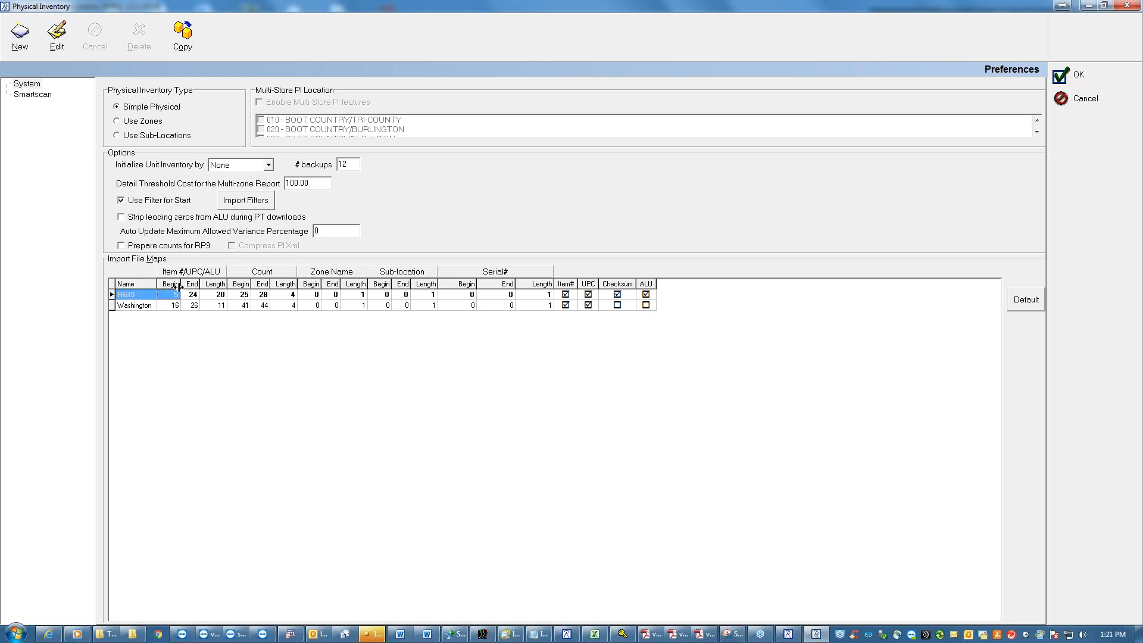
{"action": "left_click", "coordinate": [145, 308]}
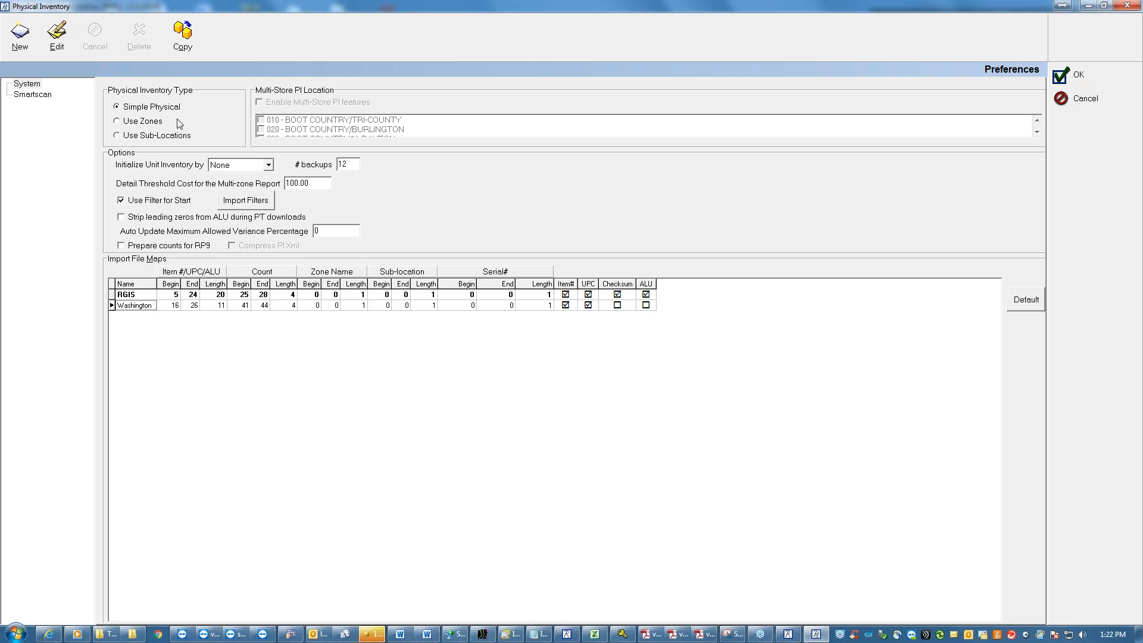
Set the physical inventory type to Use Zones with Prepare counts for RP9 disabled, and save the system preferences.
{"action": "left_click", "coordinate": [131, 124]}
{"action": "left_click", "coordinate": [138, 248]}
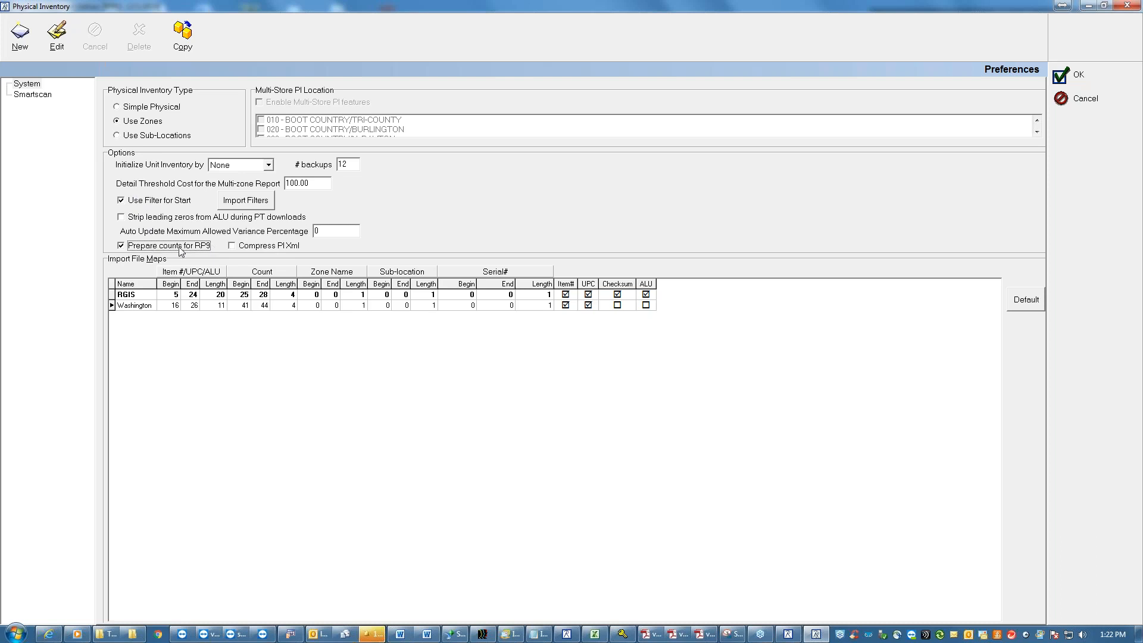
{"action": "left_click", "coordinate": [121, 246]}
{"action": "left_click", "coordinate": [126, 123]}
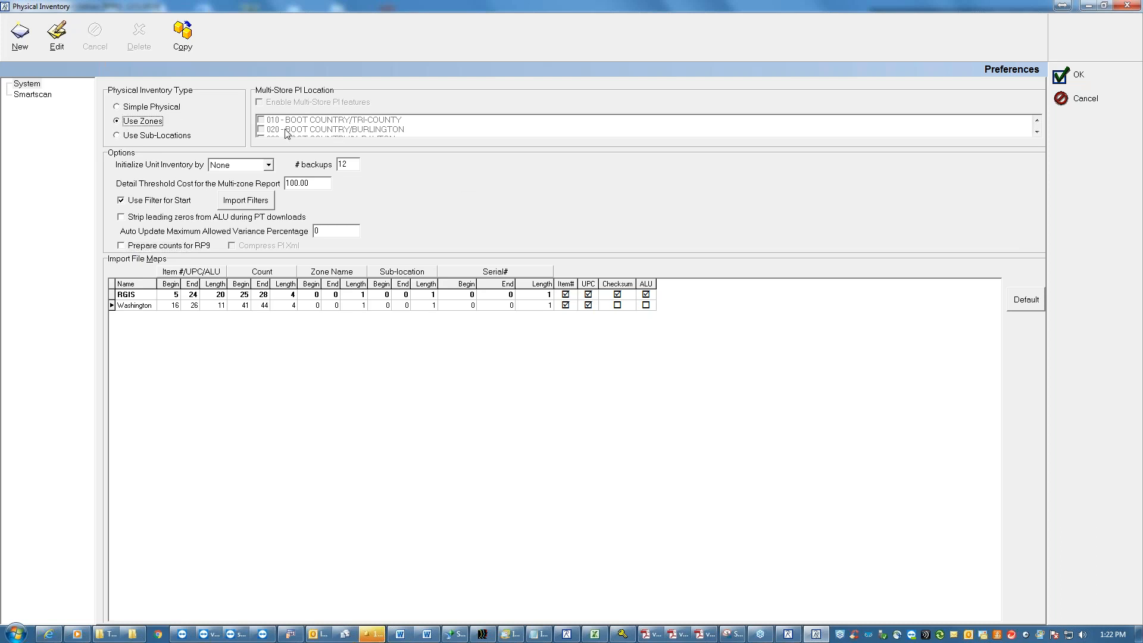
{"action": "left_click", "coordinate": [1072, 76]}
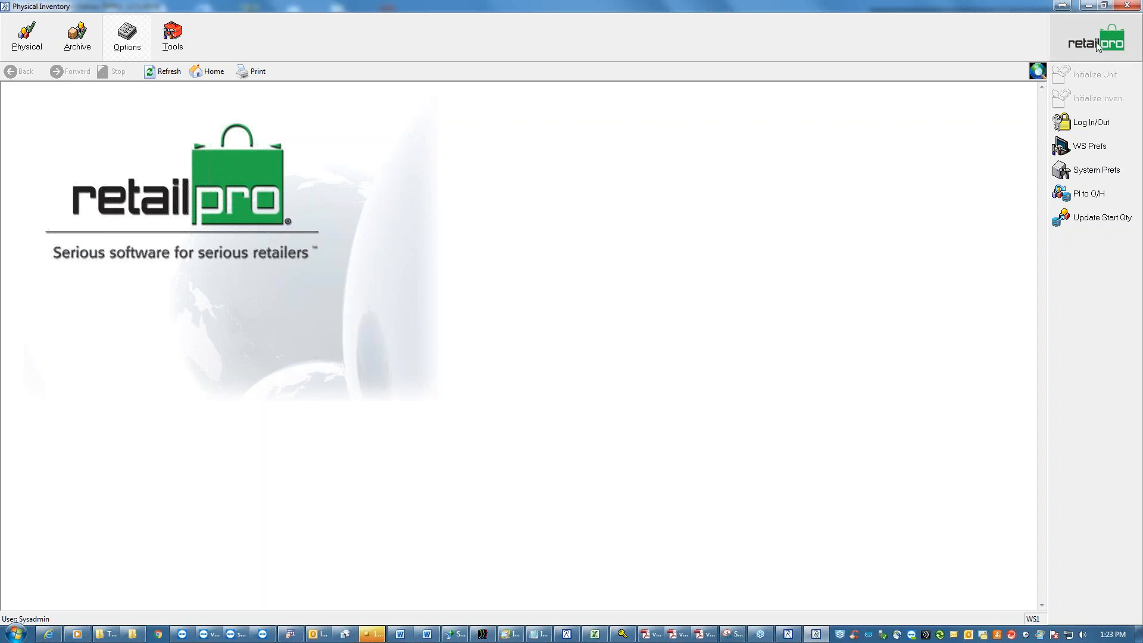
Start a physical inventory for store 030 - BOOT COUNTRY/N. DAYTON with the note "dec 7th PI" and a cleared item filter.
{"action": "left_click", "coordinate": [25, 48]}
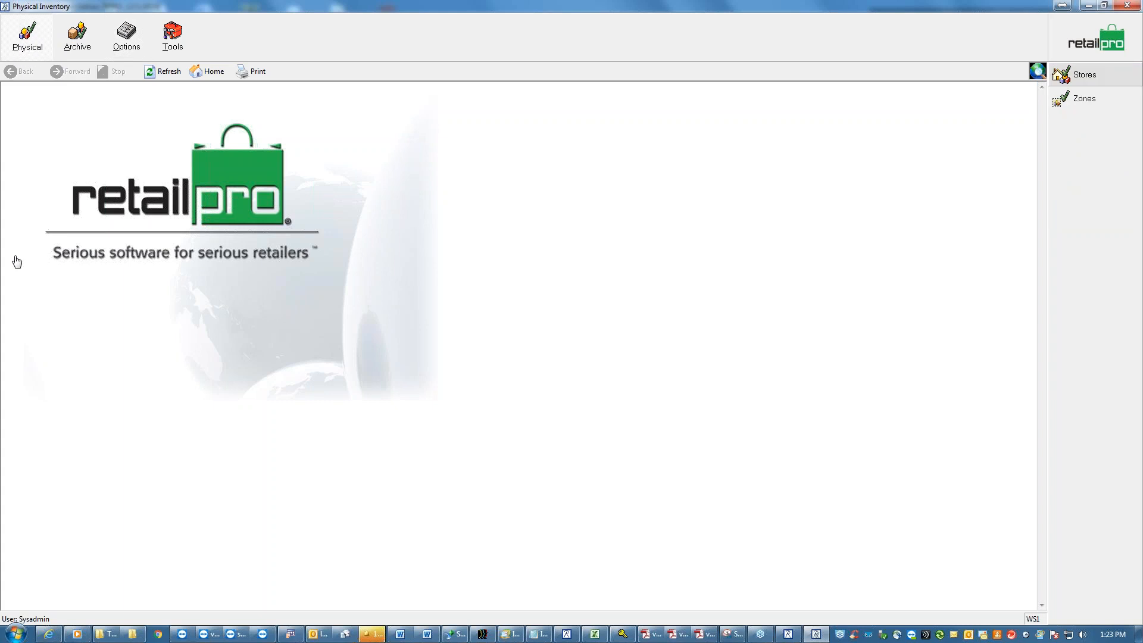
{"action": "left_click", "coordinate": [1084, 78]}
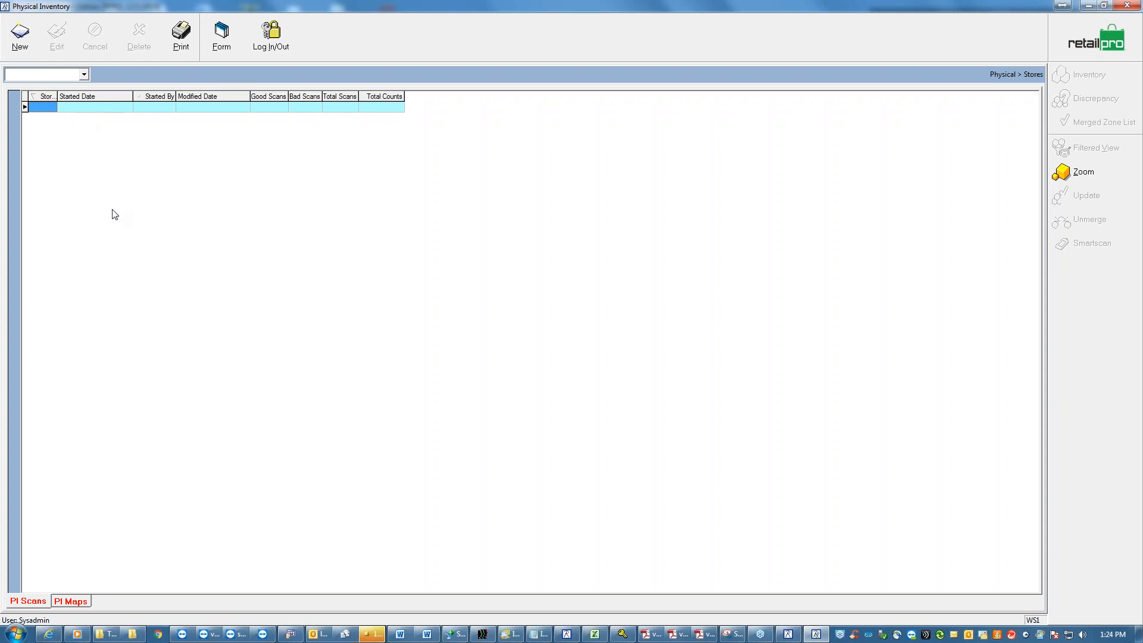
{"action": "left_click", "coordinate": [20, 47]}
{"action": "left_click", "coordinate": [497, 247]}
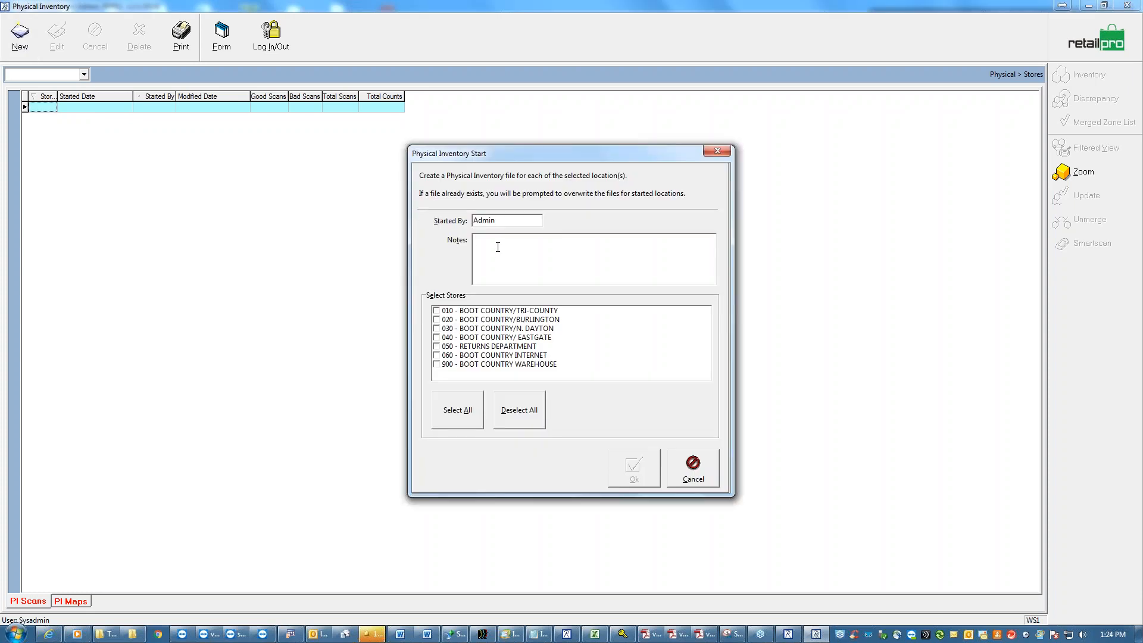
{"action": "type", "text": "dec 7th PI"}
{"action": "left_click", "coordinate": [436, 329]}
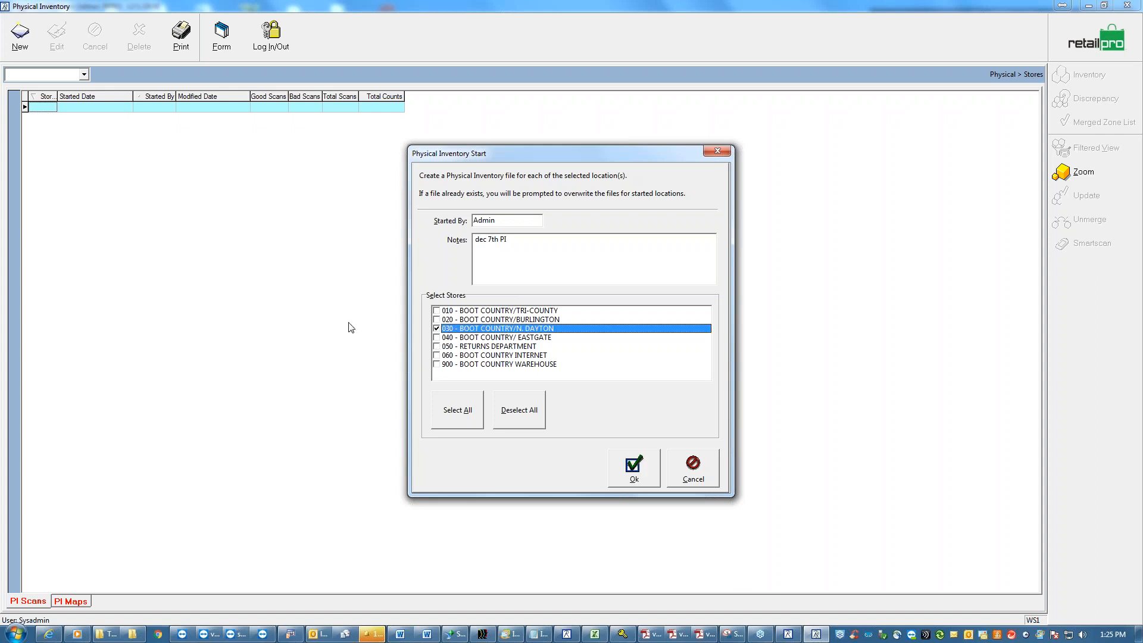
{"action": "left_click", "coordinate": [638, 471]}
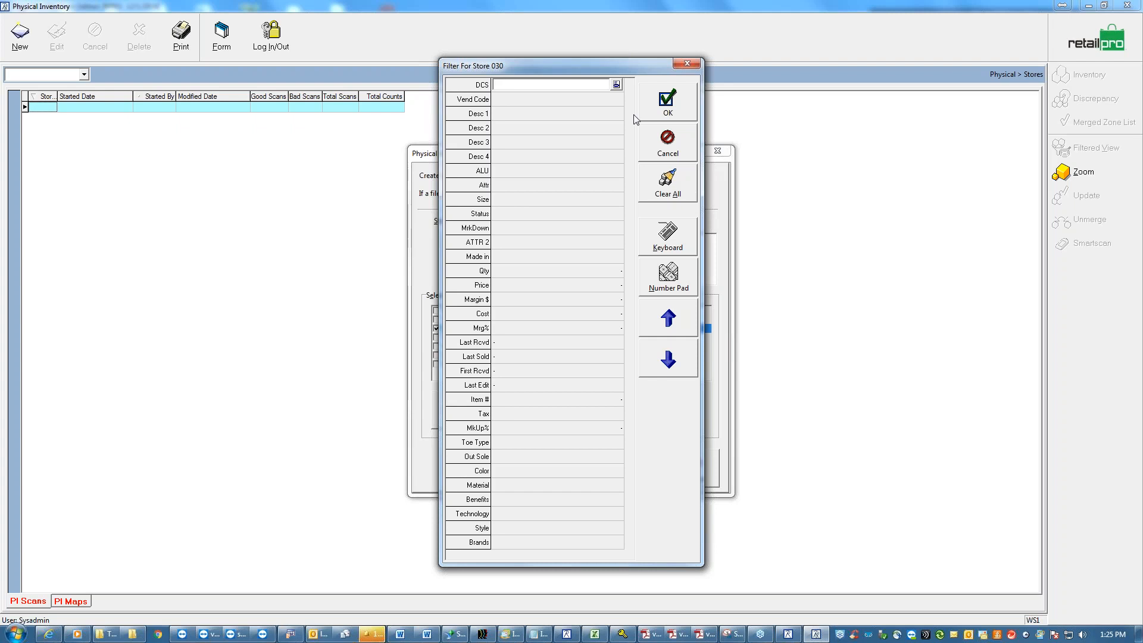
{"action": "left_click", "coordinate": [669, 188]}
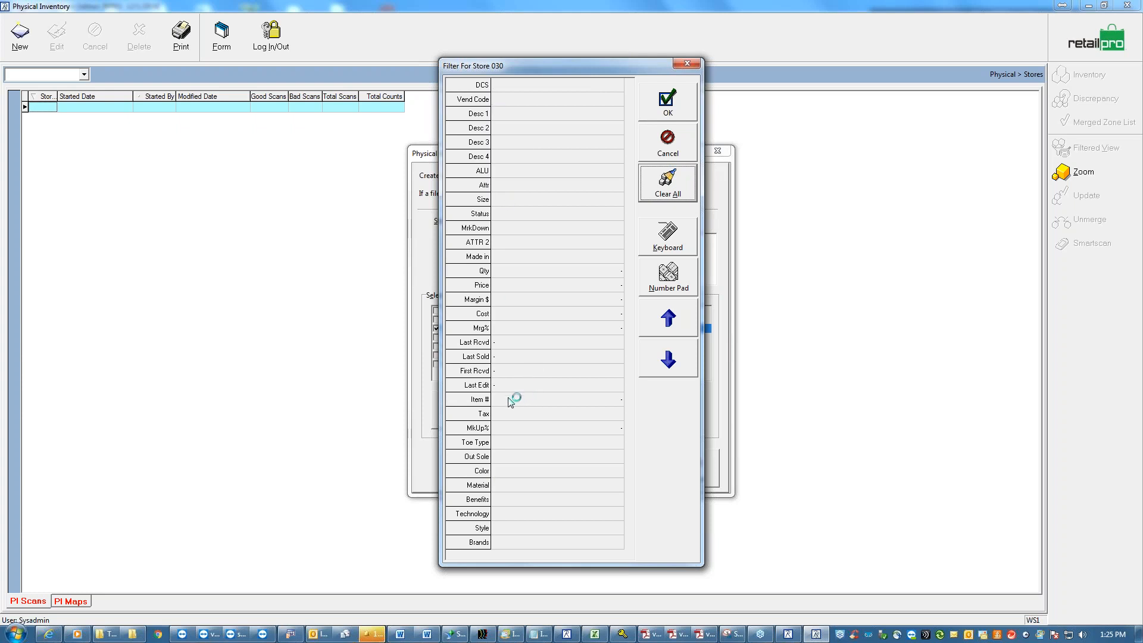
{"action": "left_click", "coordinate": [668, 102]}
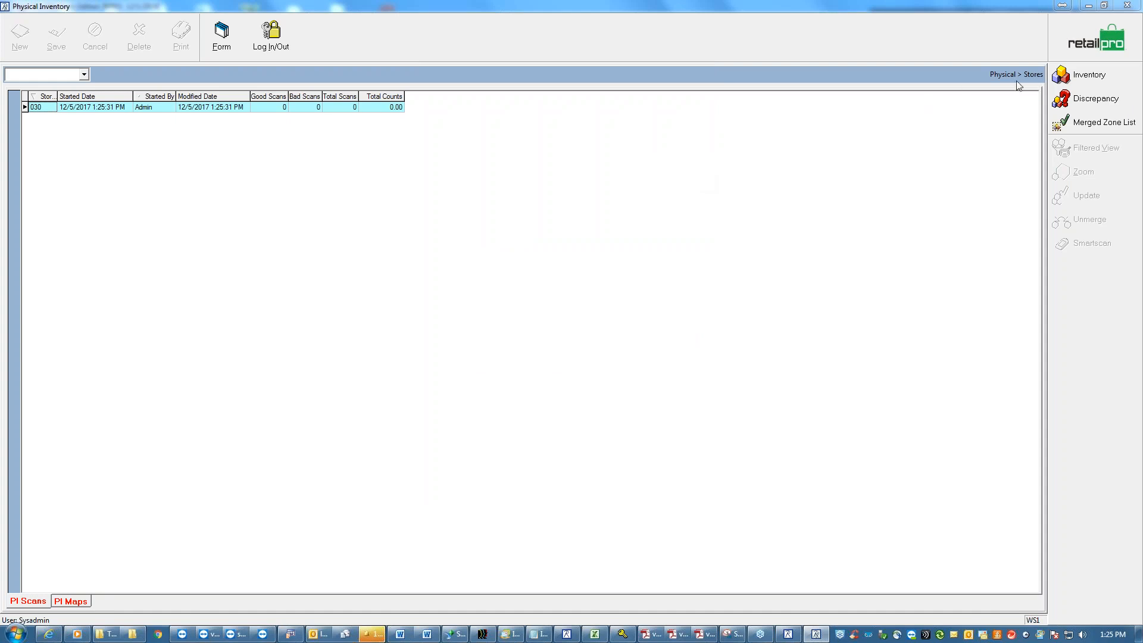
Examine the start and physical quantities across the items in store 030's inventory list.
{"action": "left_click", "coordinate": [1093, 78]}
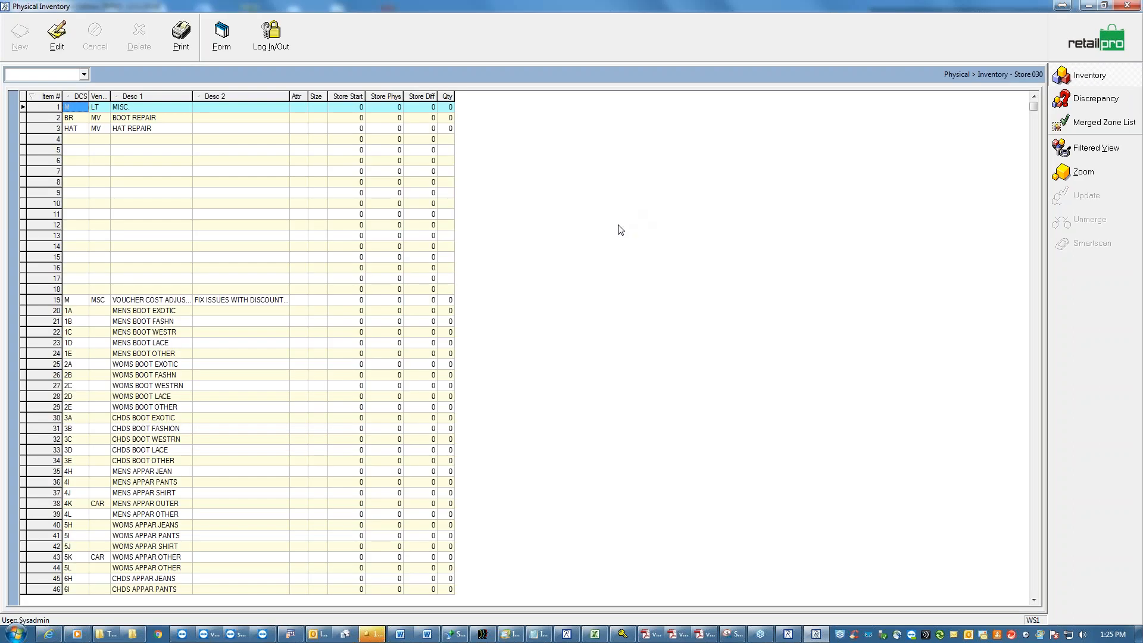
{"action": "left_click", "coordinate": [150, 332]}
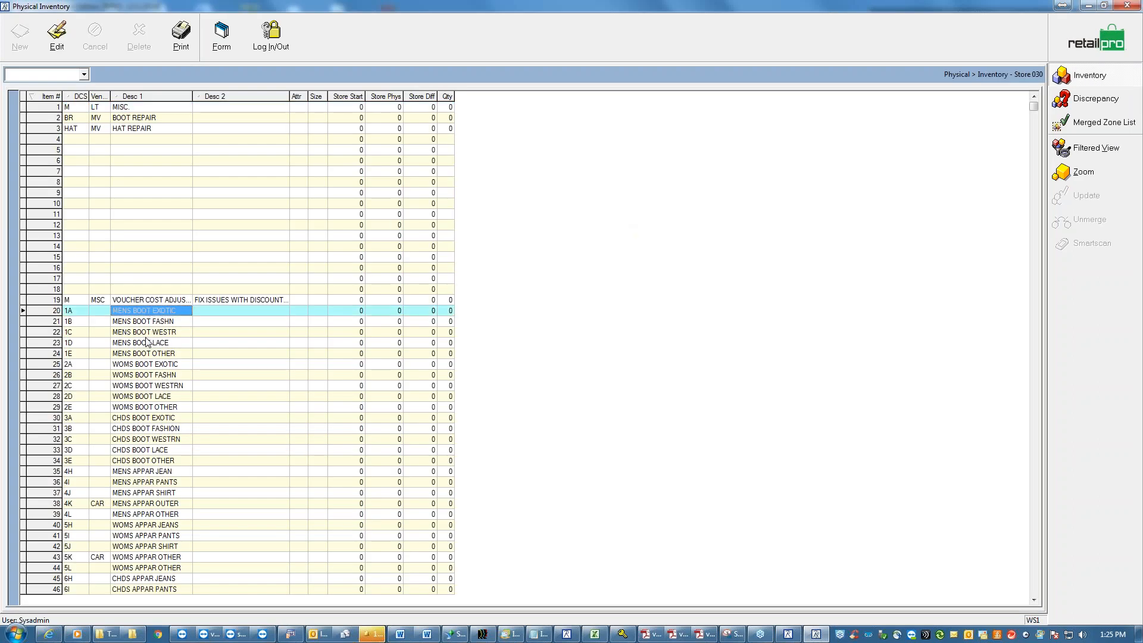
{"action": "key", "text": "Down"}
{"action": "key", "text": "Down"}
{"action": "key", "text": "Down"}
{"action": "key", "text": "Down"}
{"action": "key", "text": "Down"}
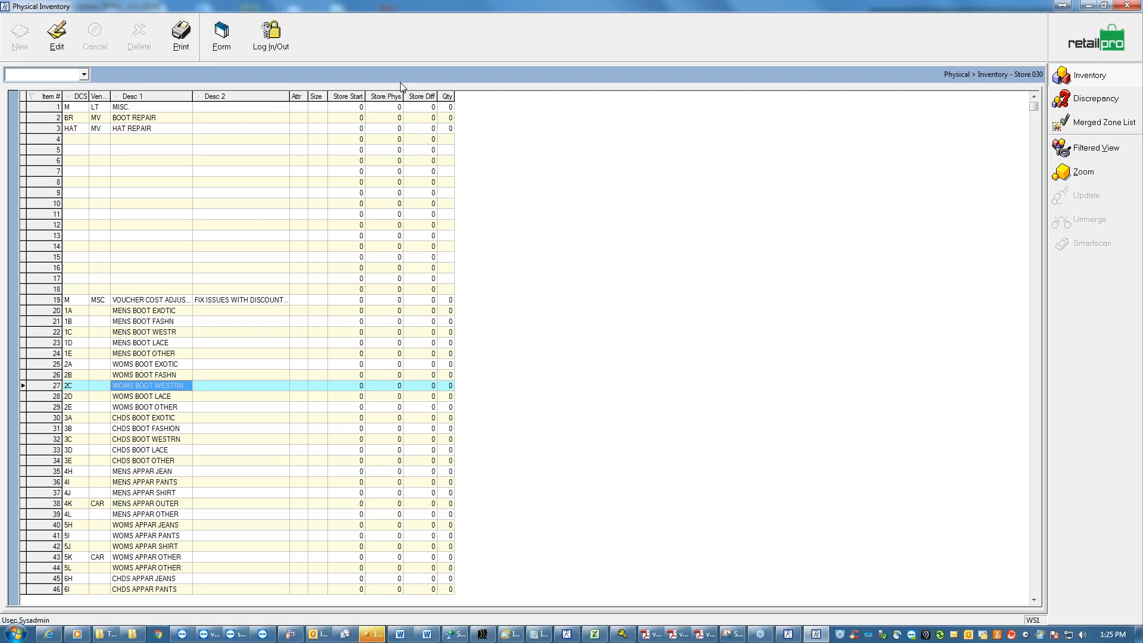
{"action": "left_click", "coordinate": [343, 375]}
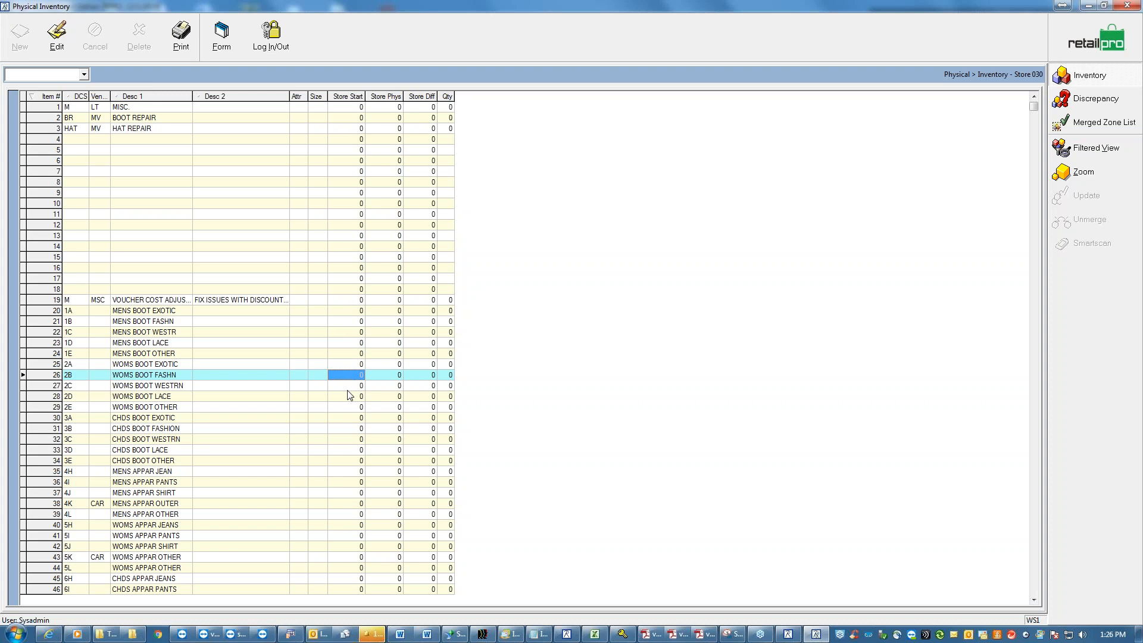
{"action": "left_click", "coordinate": [386, 375]}
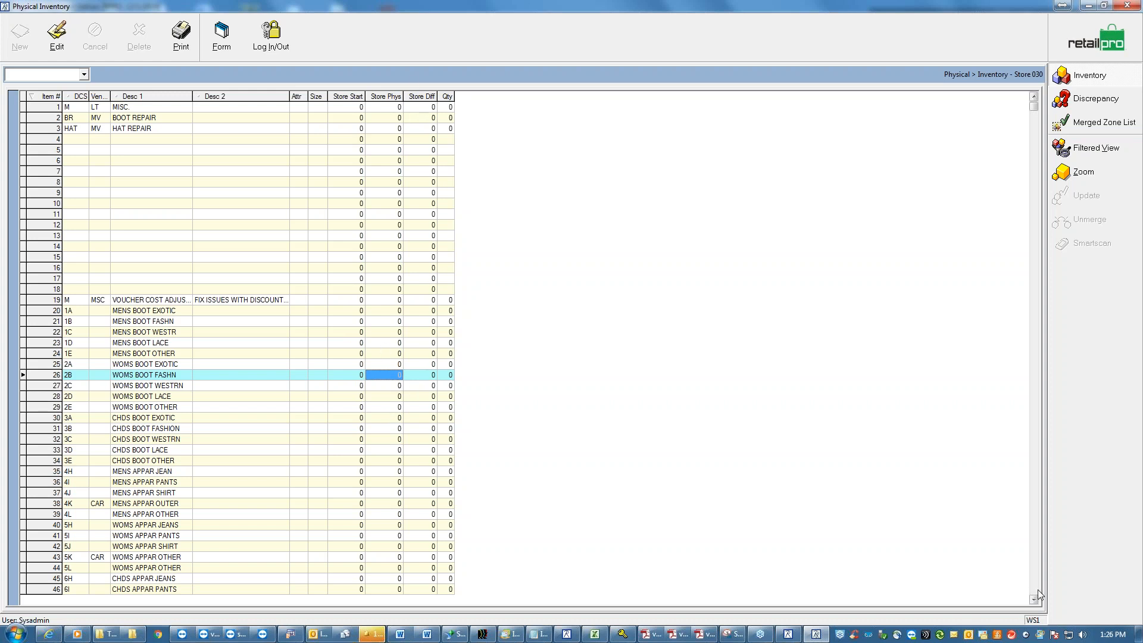
{"action": "left_click_drag", "start_coordinate": [1034, 589], "coordinate": [1033, 585]}
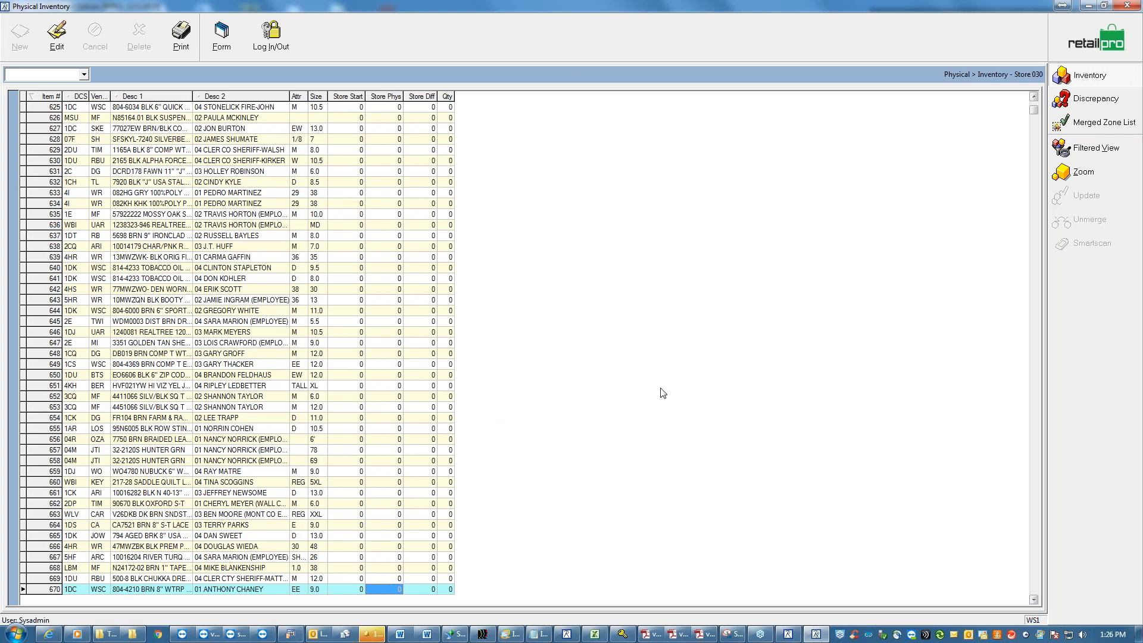
{"action": "left_click_drag", "start_coordinate": [1034, 587], "coordinate": [1035, 585]}
{"action": "left_click_drag", "start_coordinate": [1035, 181], "coordinate": [1036, 180]}
Check the start, physical and difference quantities of the glove items in store 030's discrepancy list, and return to the home screen.
{"action": "left_click", "coordinate": [1095, 98]}
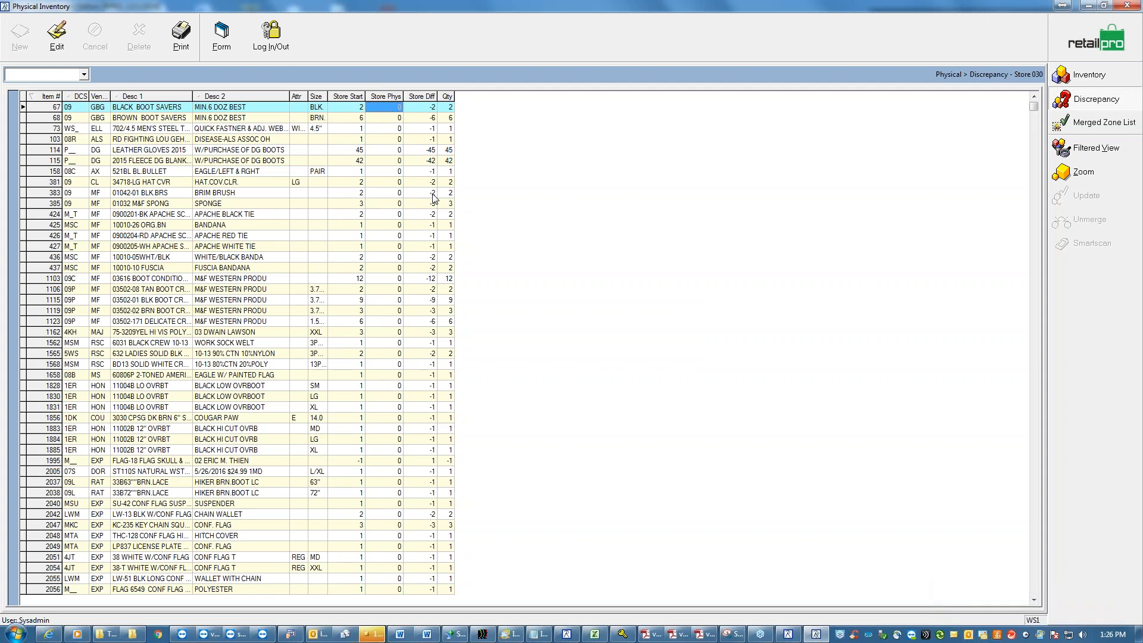
{"action": "left_click", "coordinate": [344, 149]}
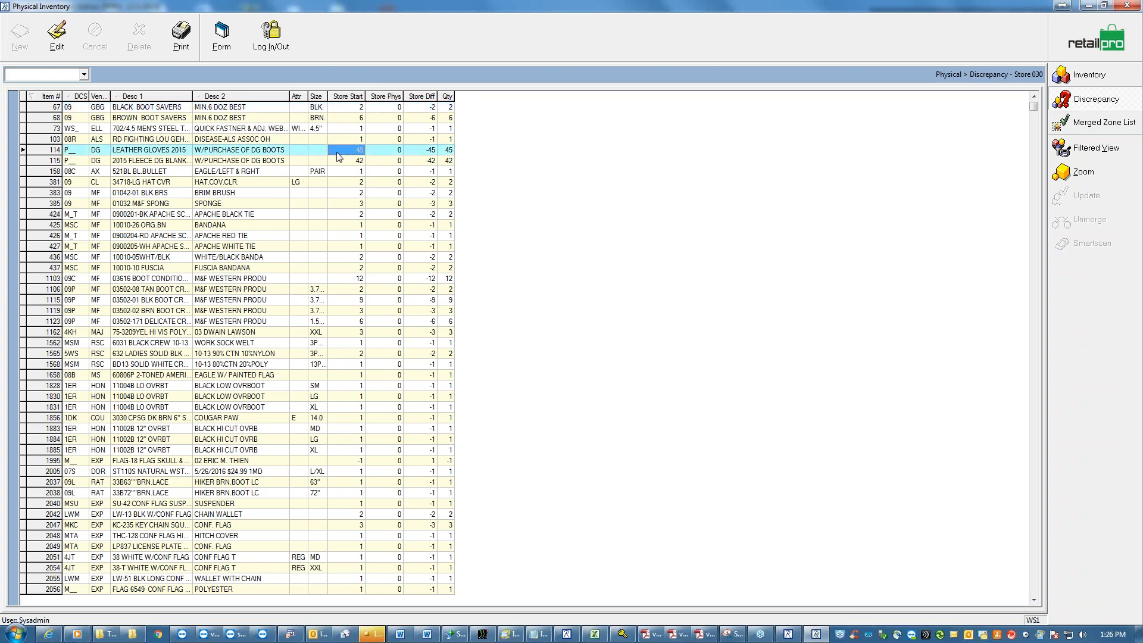
{"action": "left_click", "coordinate": [384, 156]}
{"action": "left_click", "coordinate": [412, 154]}
{"action": "left_click", "coordinate": [77, 152]}
{"action": "left_click", "coordinate": [78, 162]}
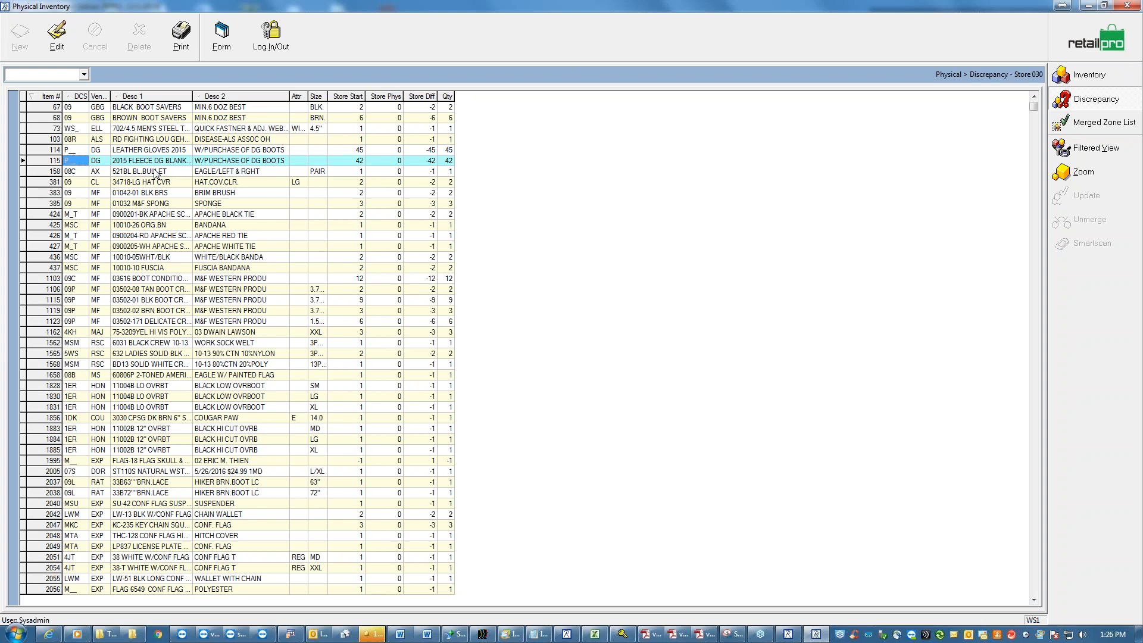
{"action": "left_click", "coordinate": [1094, 41]}
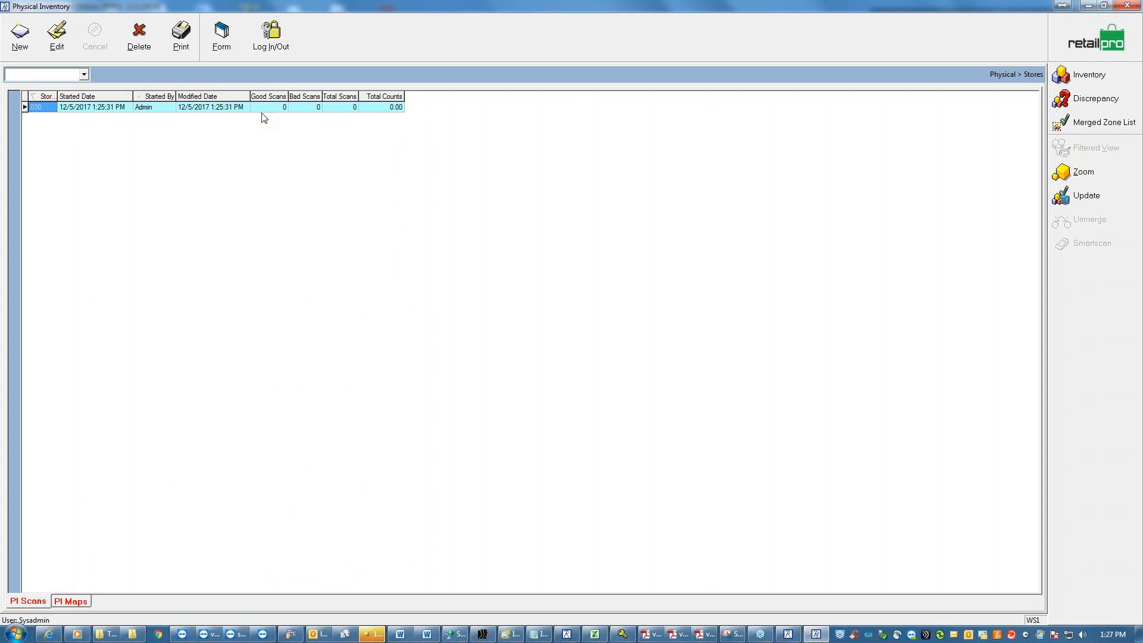
{"action": "left_click", "coordinate": [1099, 46]}
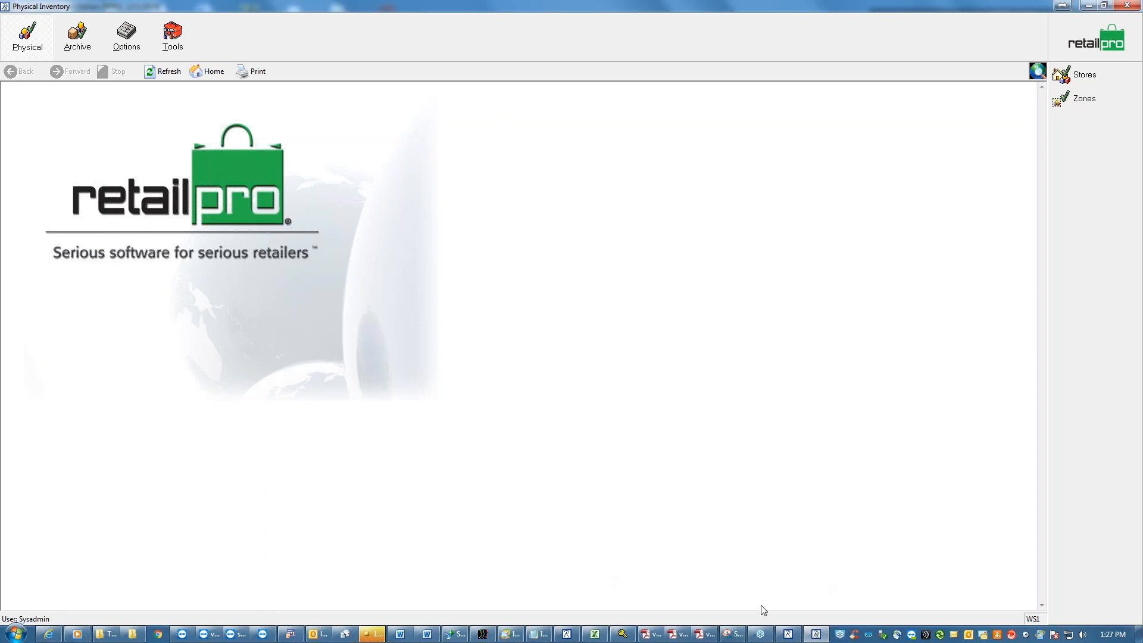
Switch to the Janam Retail Mobile Suite manual in Adobe Reader and consult the example store zone map.
{"action": "mouse_move", "coordinate": [704, 634]}
{"action": "left_click", "coordinate": [813, 571]}
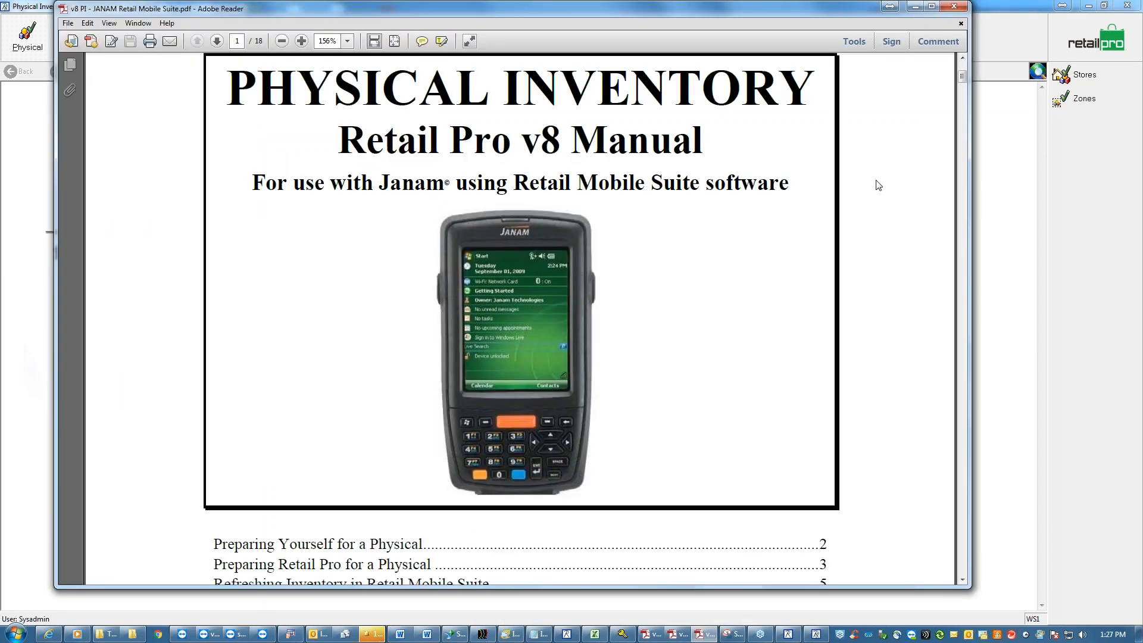
{"action": "left_click_drag", "start_coordinate": [964, 82], "coordinate": [965, 106]}
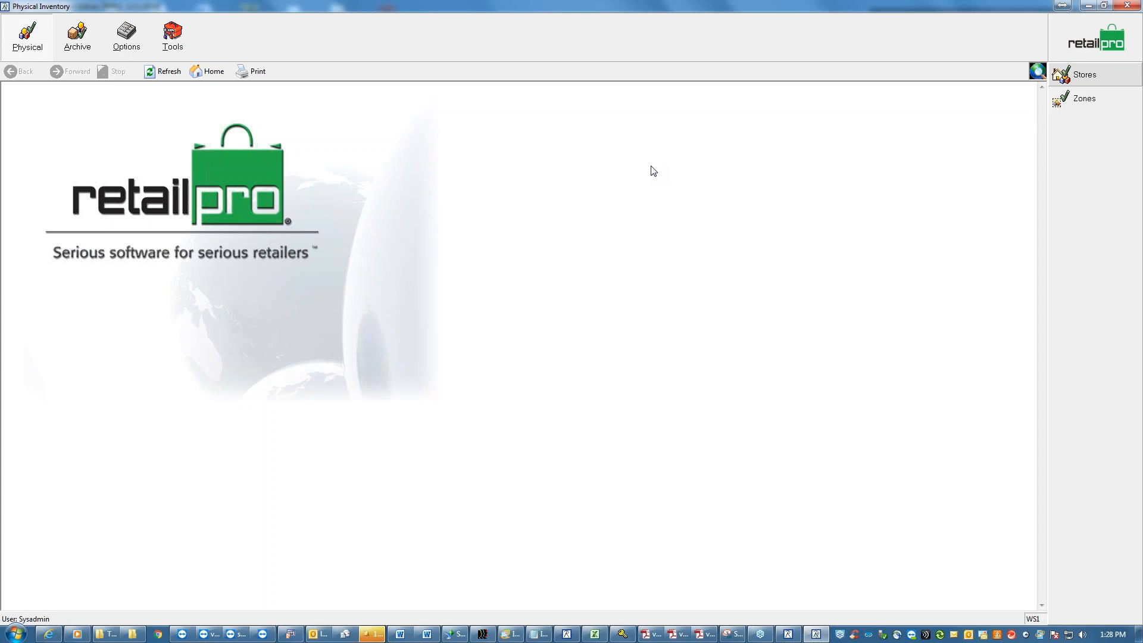
Create a new zone R01 for store 030 - BOOT COUNTRY/N. DAYTON and continue to its data entry formats.
{"action": "left_click", "coordinate": [1080, 99]}
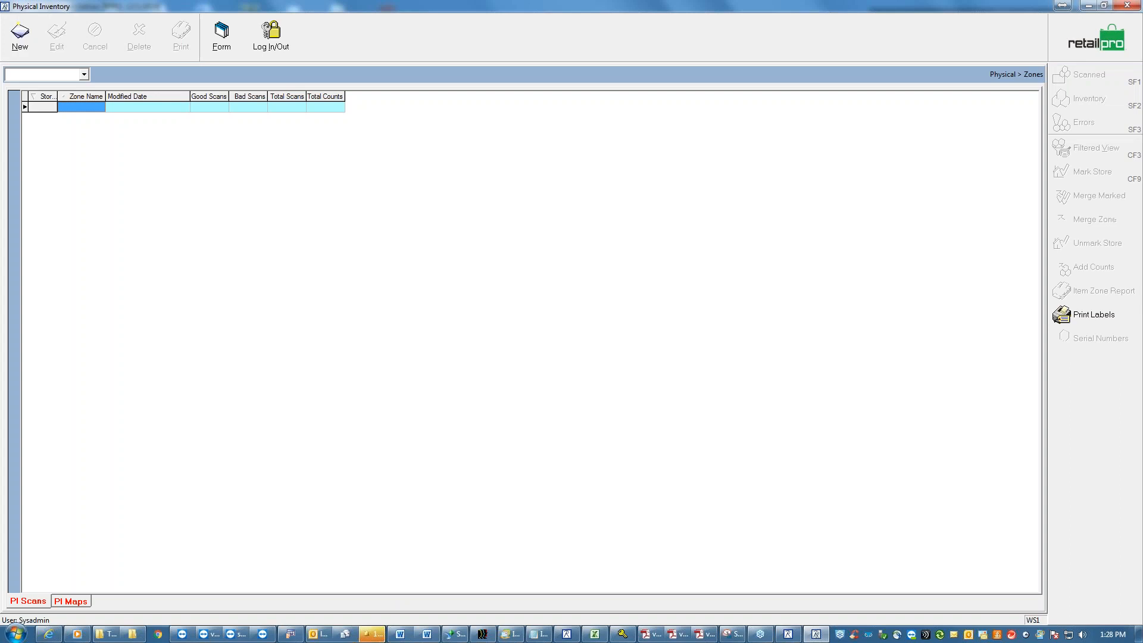
{"action": "left_click", "coordinate": [20, 47]}
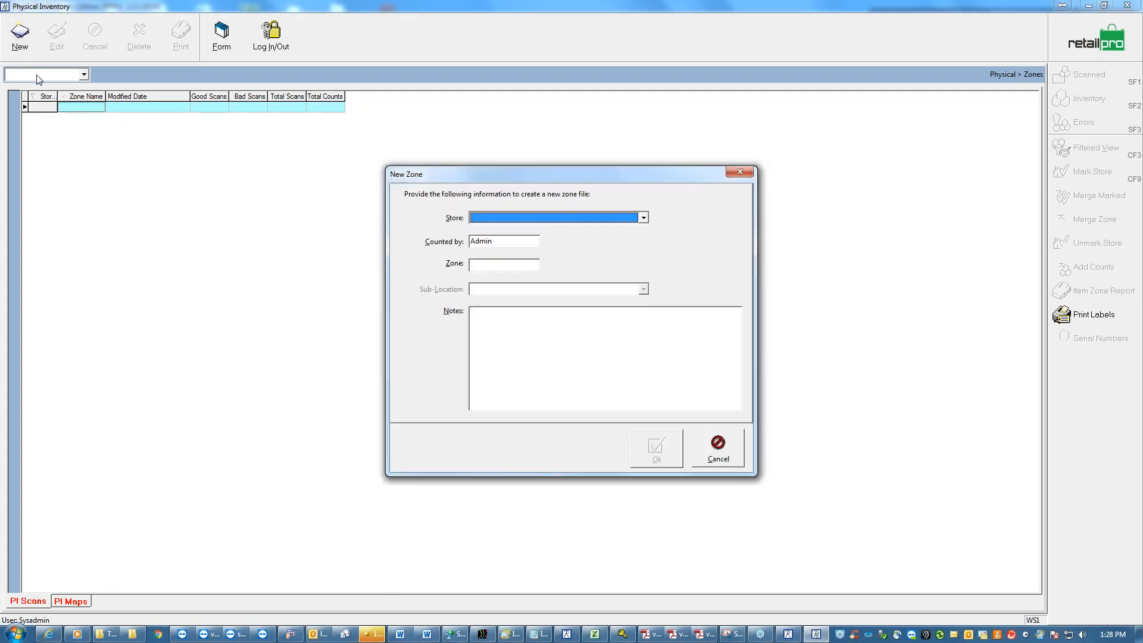
{"action": "left_click", "coordinate": [643, 217]}
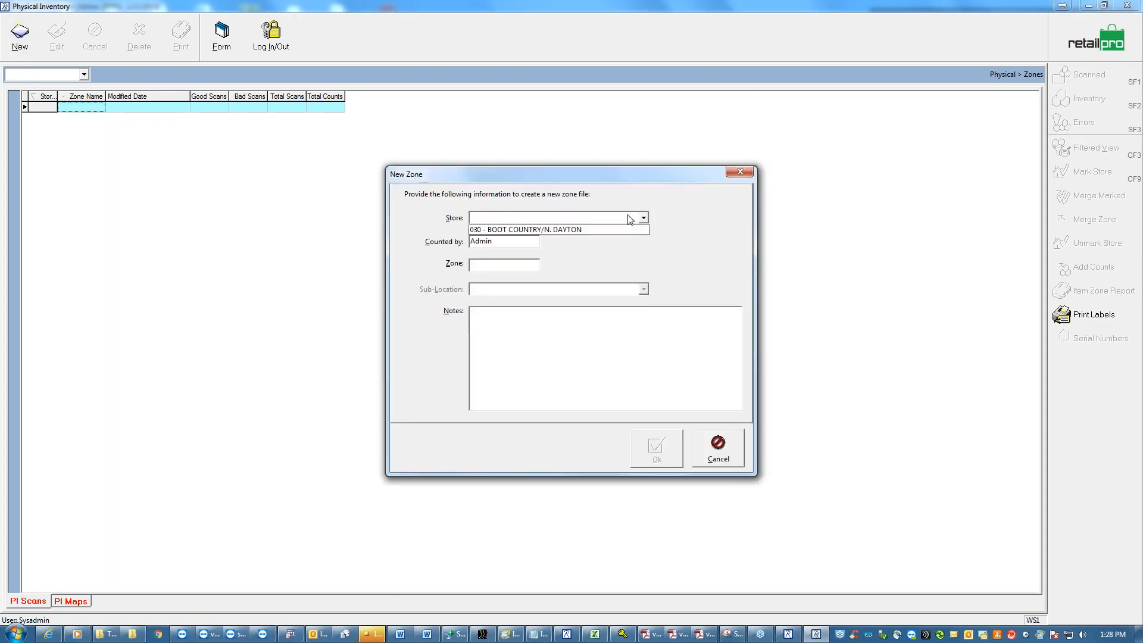
{"action": "left_click", "coordinate": [525, 229]}
{"action": "left_click", "coordinate": [472, 265]}
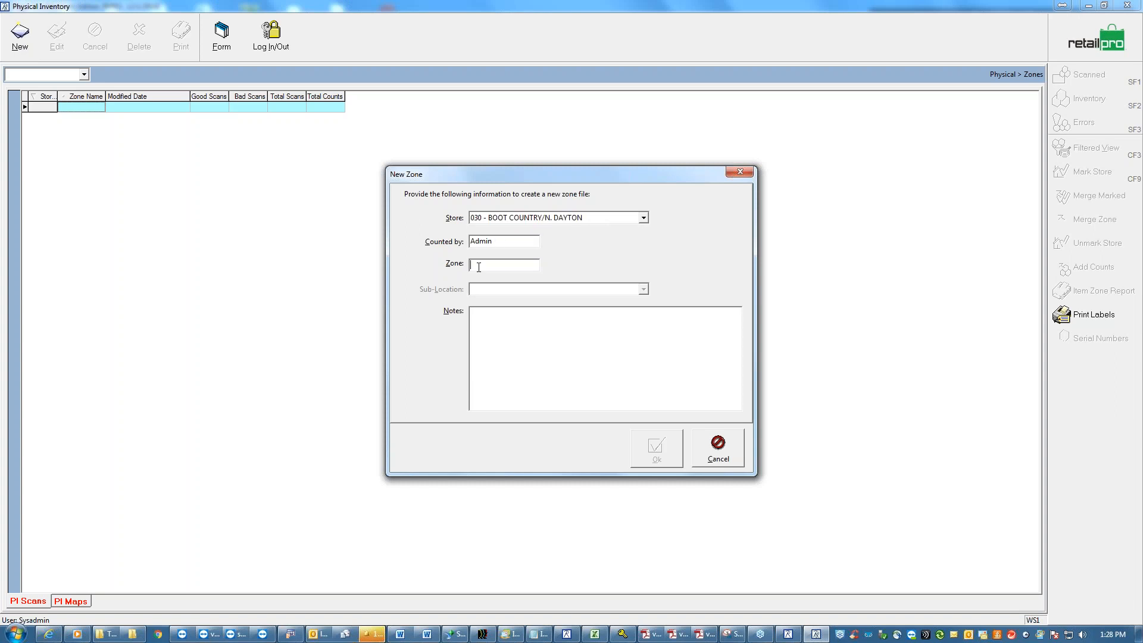
{"action": "type", "text": "r01"}
{"action": "key", "text": "BackSpace"}
{"action": "key", "text": "BackSpace"}
{"action": "key", "text": "BackSpace"}
{"action": "type", "text": "R01"}
{"action": "left_click", "coordinate": [498, 330]}
{"action": "left_click", "coordinate": [654, 453]}
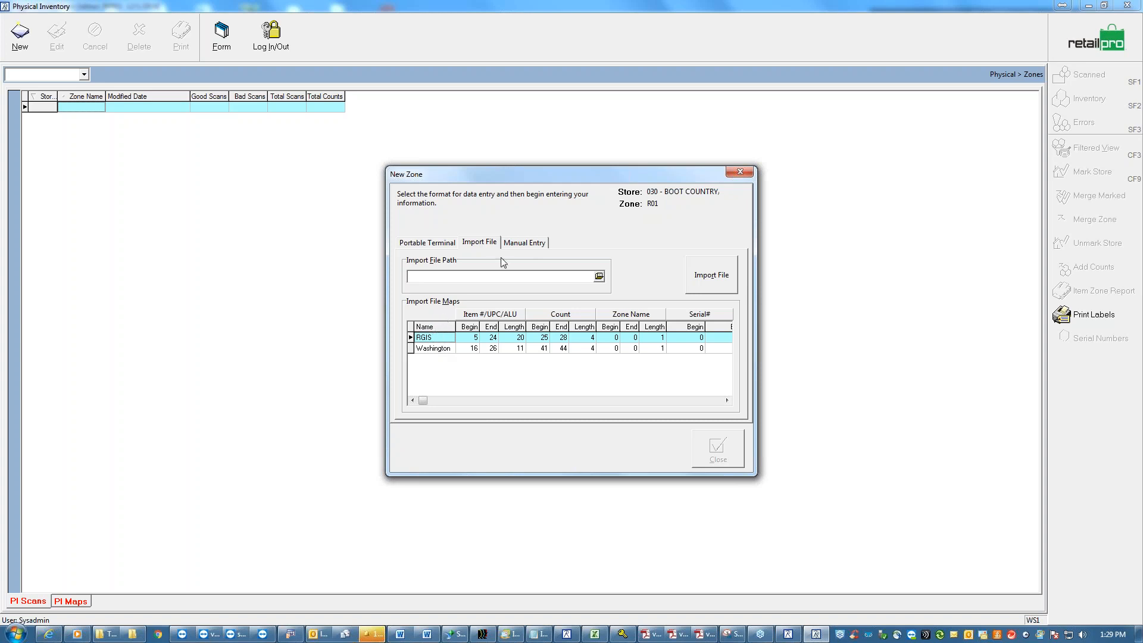
Review the Manual Entry format for zone R01 and select Portable Terminal as the data entry format.
{"action": "left_click", "coordinate": [526, 243]}
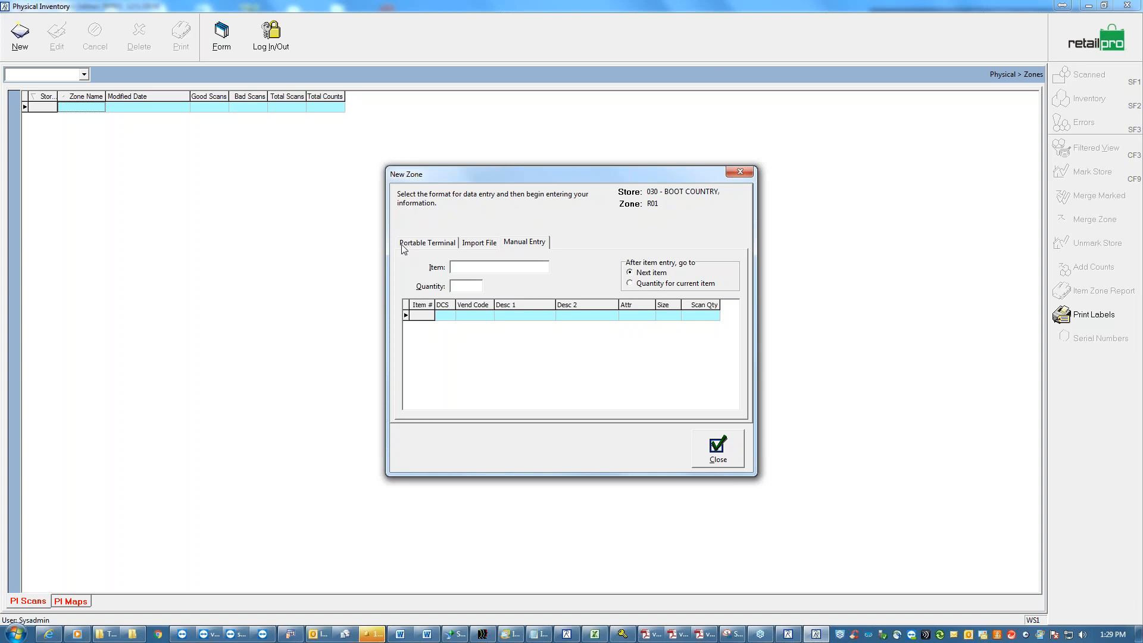
{"action": "left_click", "coordinate": [424, 250]}
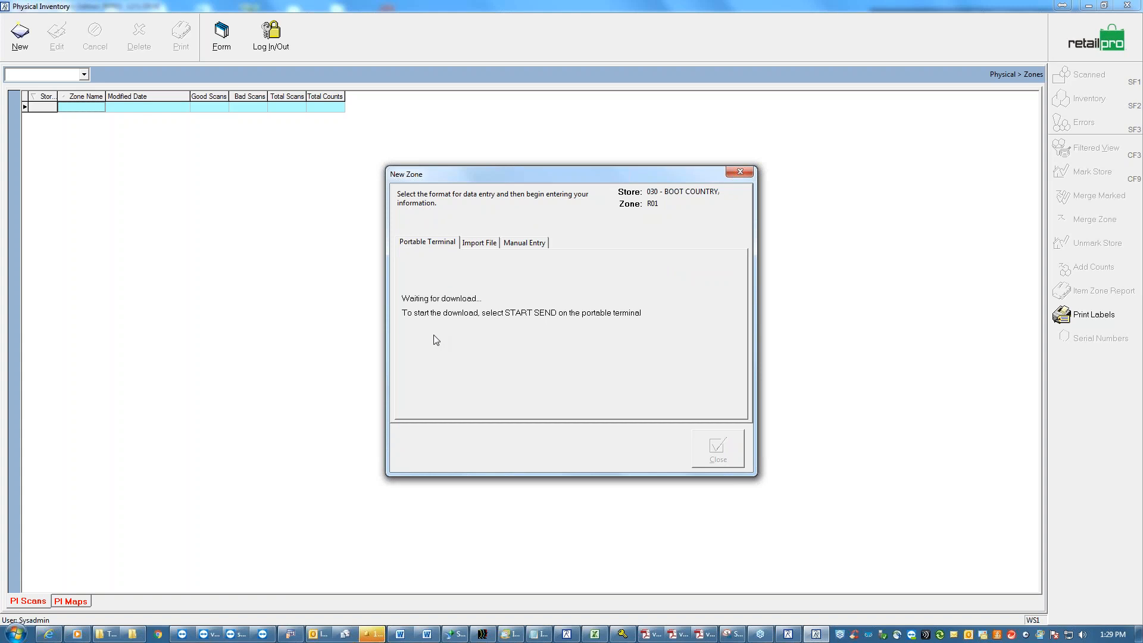
Return to the first page of the Janam manual in Adobe Reader and bring up the v8 PI - PT manual.
{"action": "left_click", "coordinate": [705, 634]}
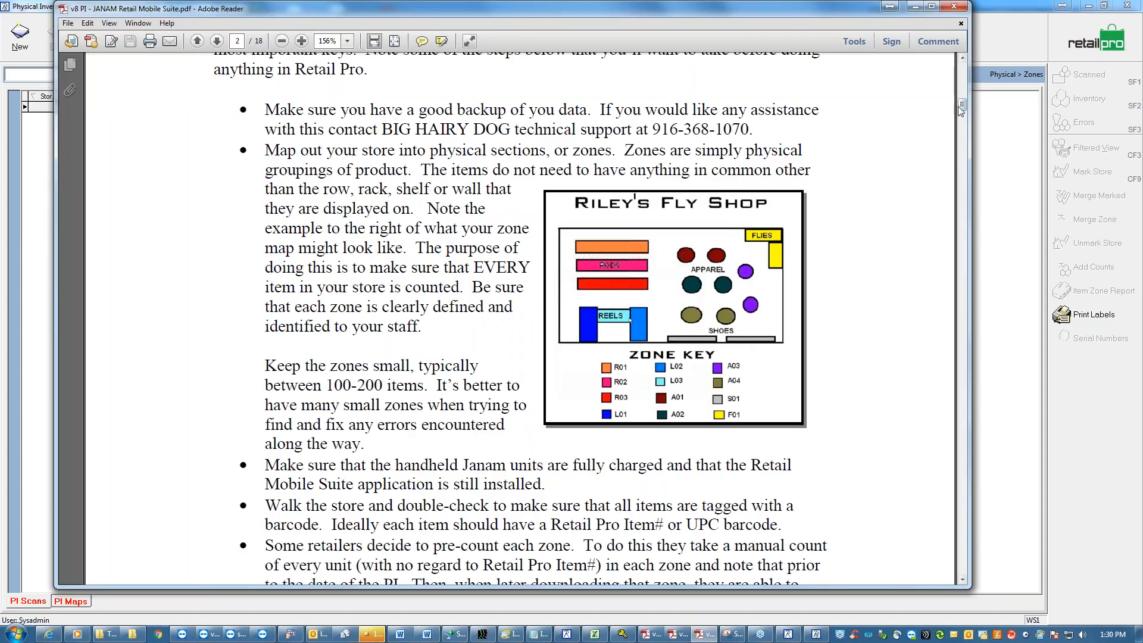
{"action": "left_click_drag", "start_coordinate": [962, 105], "coordinate": [966, 77]}
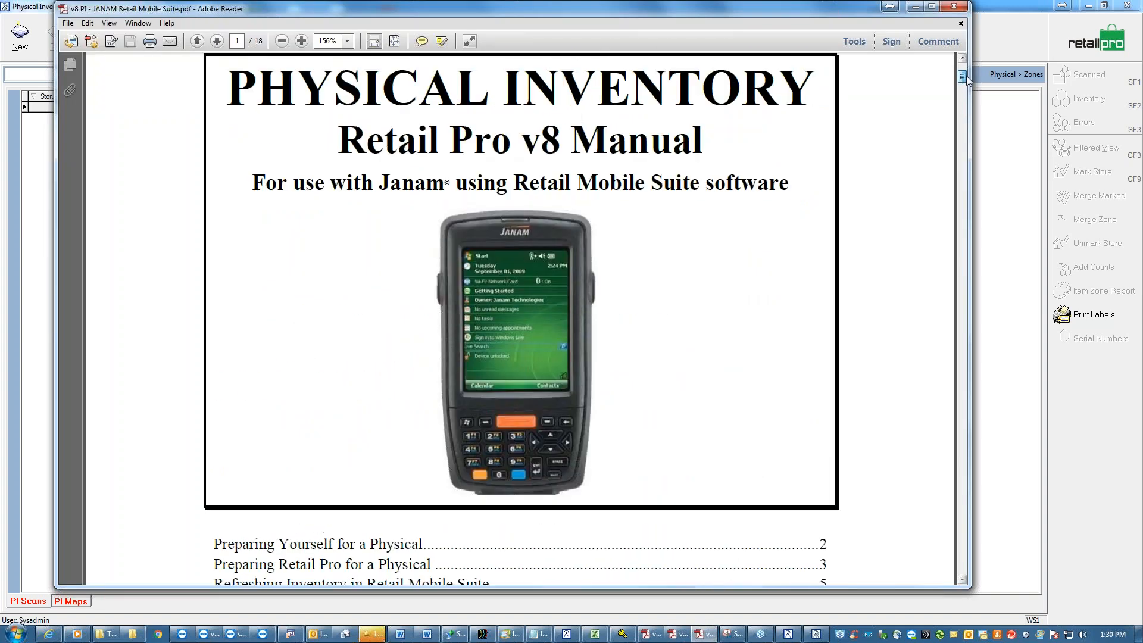
{"action": "left_click", "coordinate": [678, 634]}
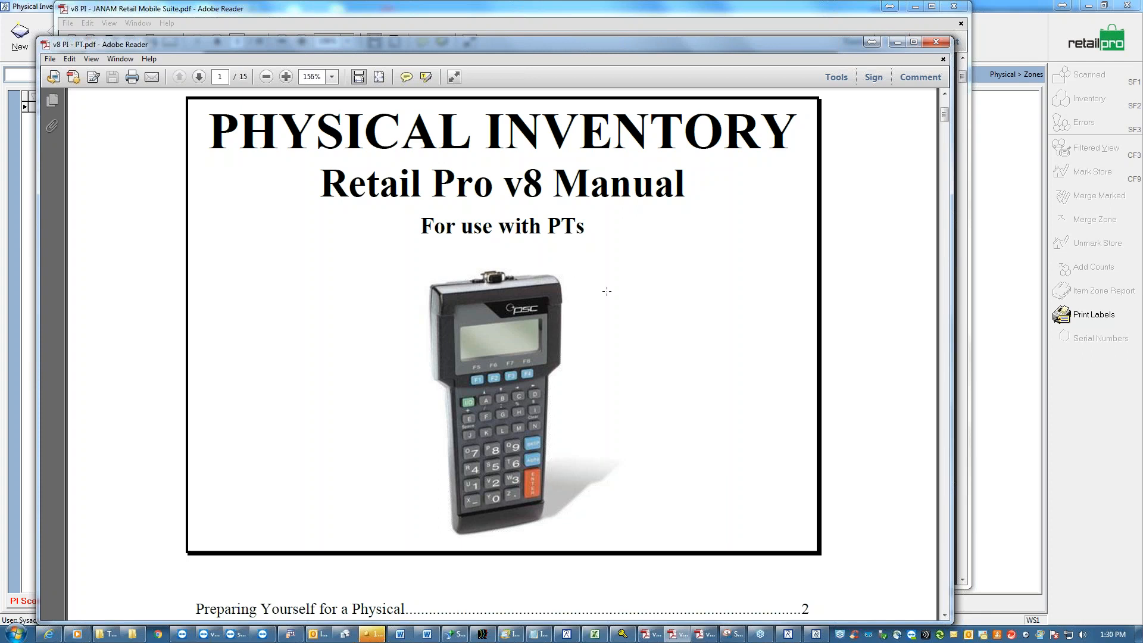
Minimize both PDF manuals and close the data entry for new zone R01 from the Manual Entry format without entering counts.
{"action": "left_click", "coordinate": [898, 43]}
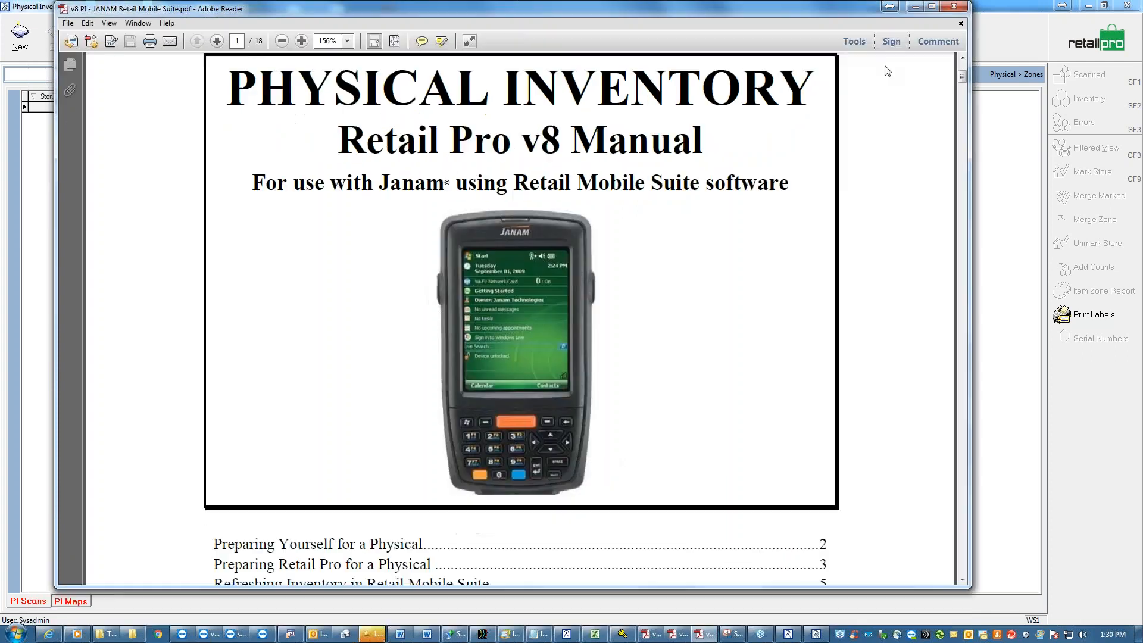
{"action": "left_click", "coordinate": [915, 7]}
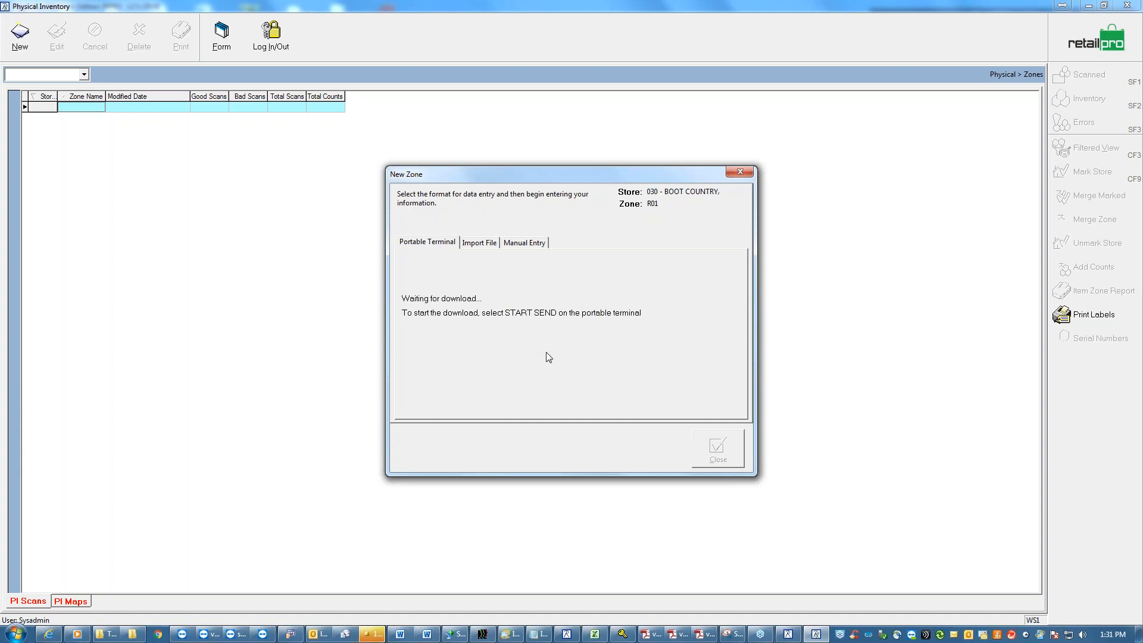
{"action": "left_click_drag", "start_coordinate": [558, 174], "coordinate": [510, 173]}
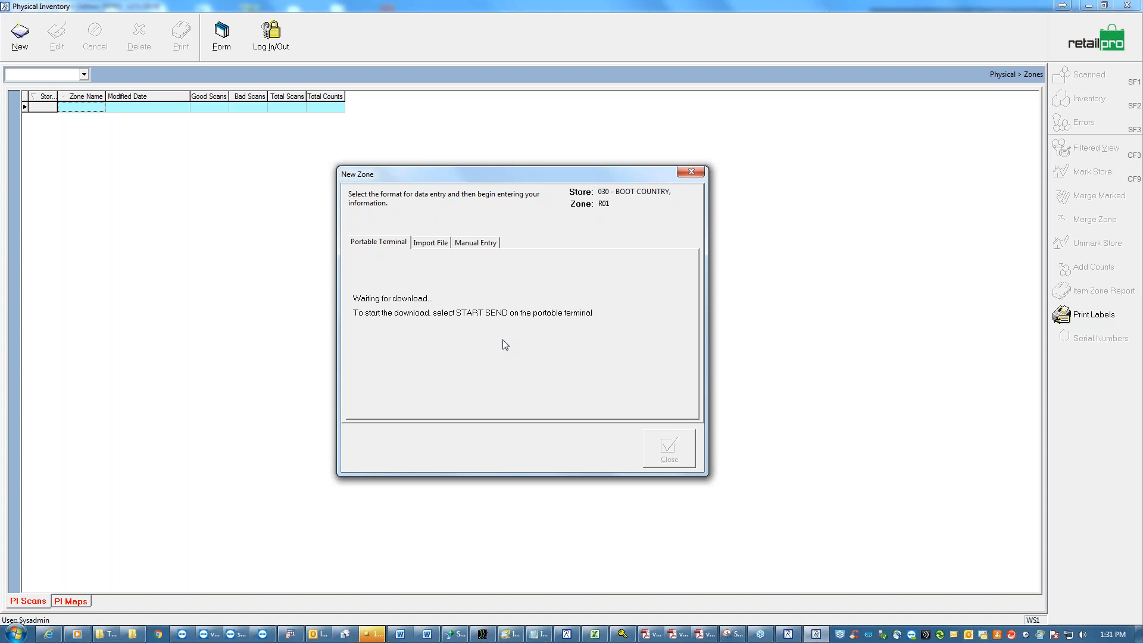
{"action": "left_click", "coordinate": [477, 243]}
{"action": "left_click", "coordinate": [669, 450]}
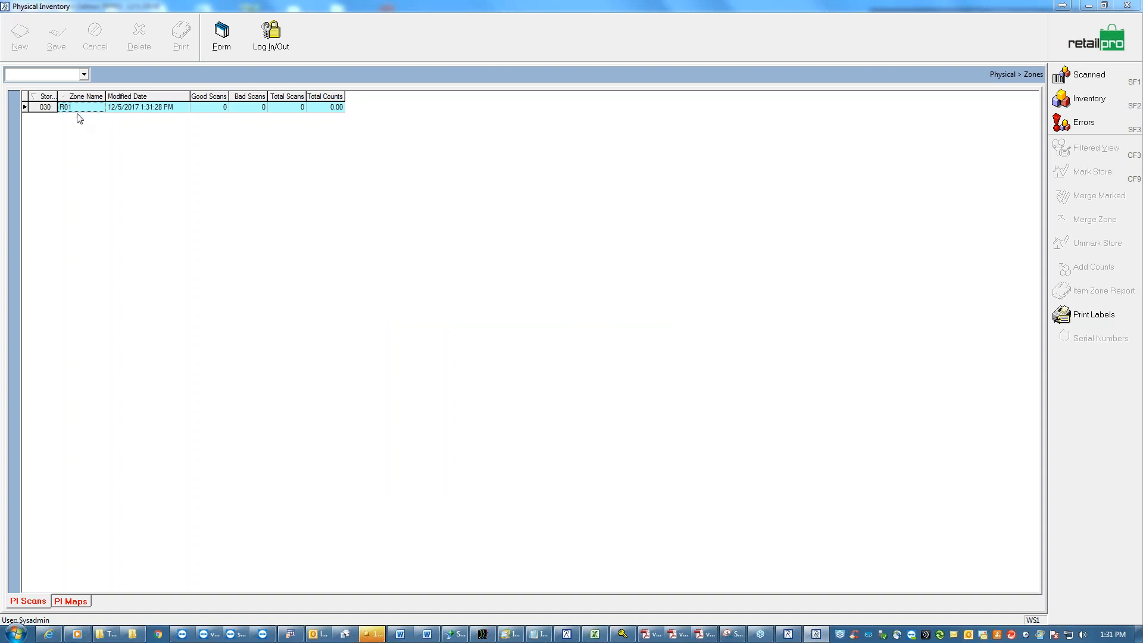
Start adding counts to zone R01's scanned items by Manual Entry, going to Quantity for current item after each item entry.
{"action": "left_click", "coordinate": [250, 108]}
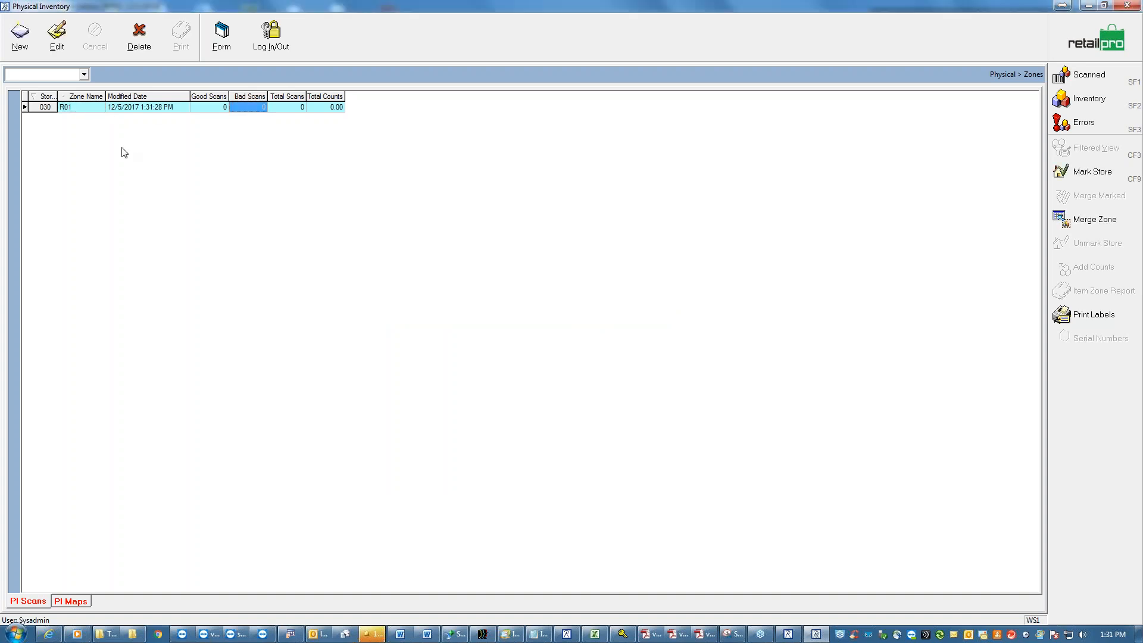
{"action": "left_click", "coordinate": [1081, 101]}
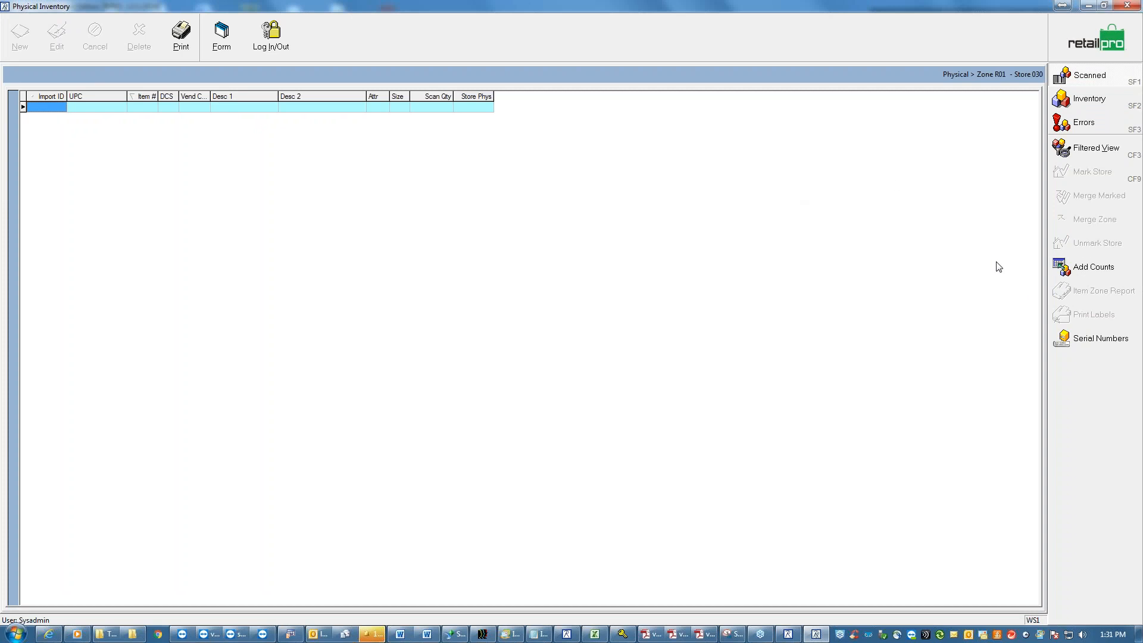
{"action": "left_click", "coordinate": [1093, 272]}
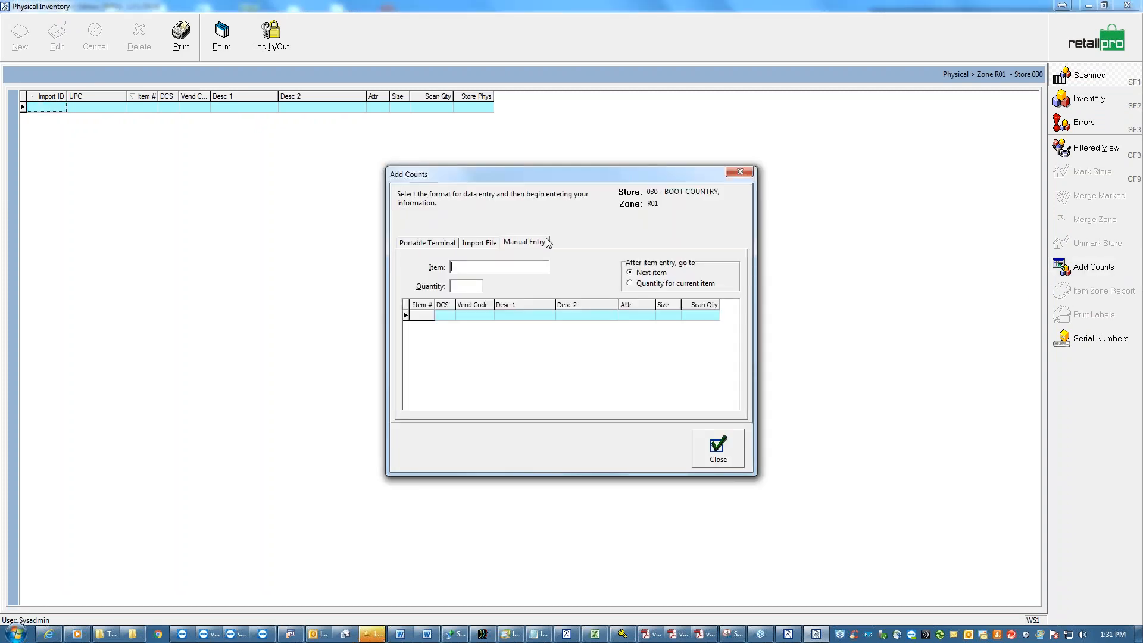
{"action": "left_click", "coordinate": [523, 242]}
{"action": "left_click", "coordinate": [631, 284]}
{"action": "left_click", "coordinate": [491, 266]}
Enter the counts for item 114 with quantity 40, item 1103 with quantity 1 and item 1102 with quantity 1.
{"action": "type", "text": "114"}
{"action": "key", "text": "Return"}
{"action": "type", "text": "40"}
{"action": "key", "text": "Return"}
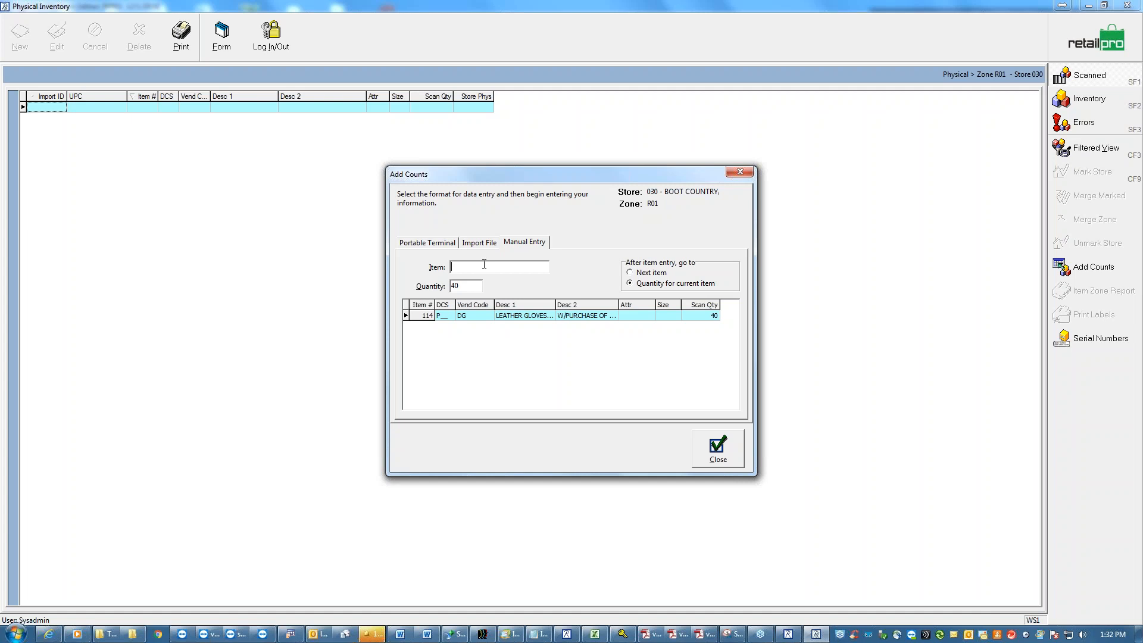
{"action": "type", "text": "1103"}
{"action": "key", "text": "Return"}
{"action": "key", "text": "Return"}
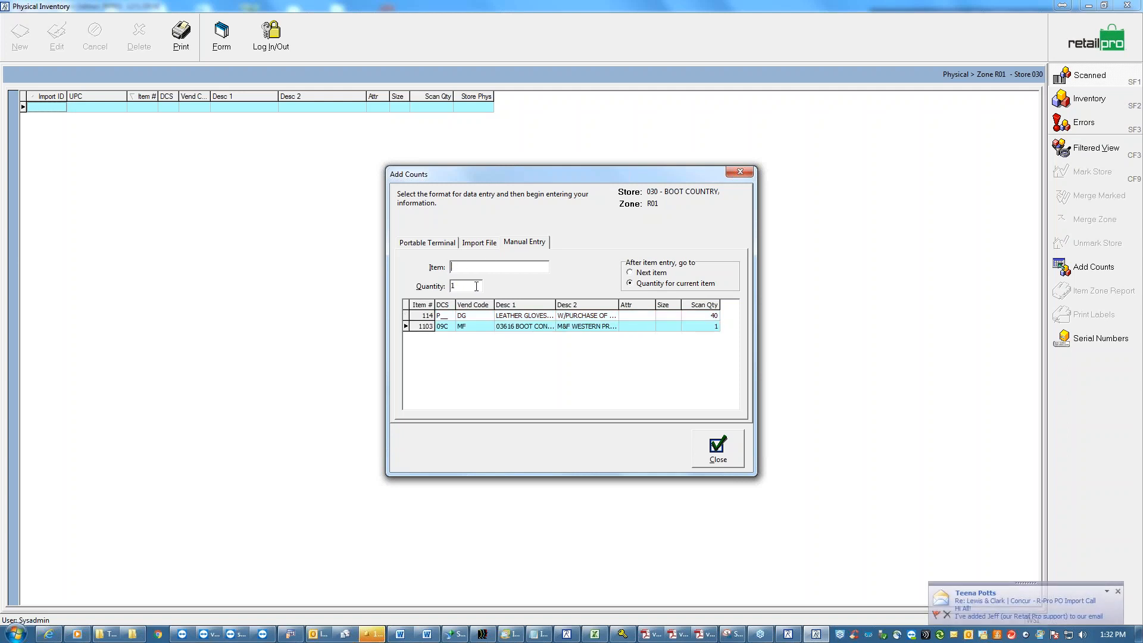
{"action": "type", "text": "1102"}
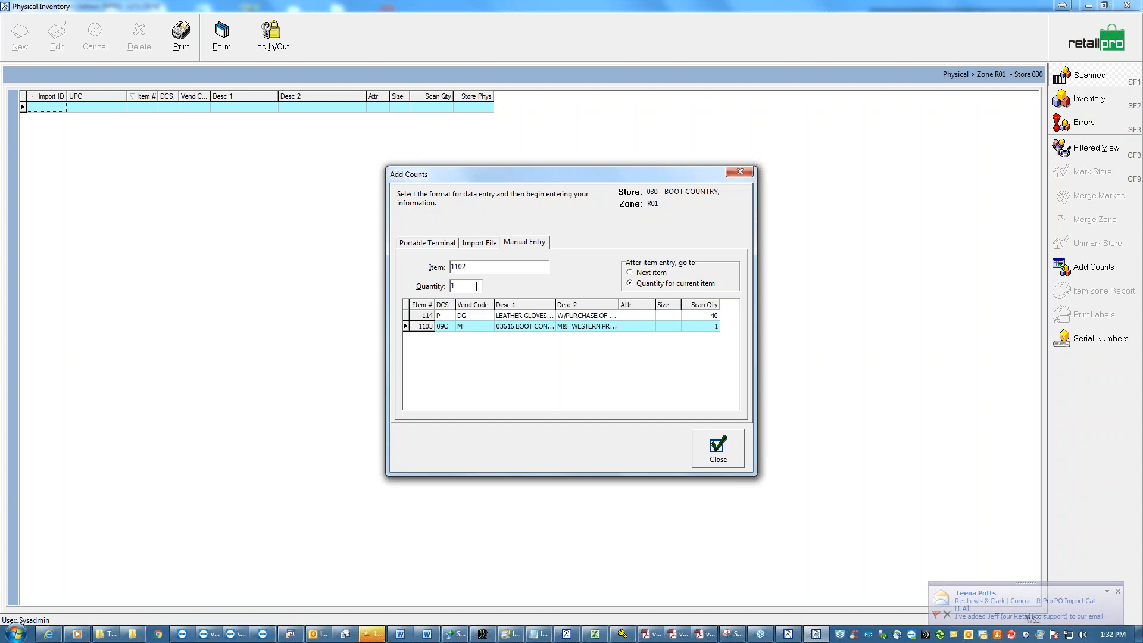
{"action": "key", "text": "Return"}
{"action": "key", "text": "Return"}
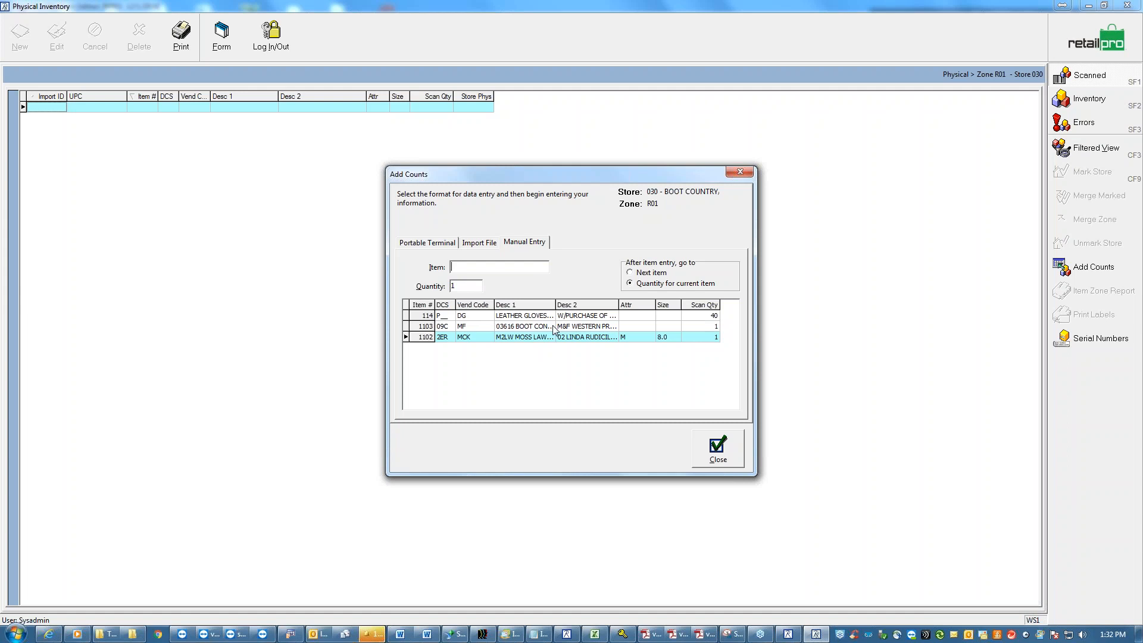
Set item entry to go to Next item and add one count each for items 1103 and 112.
{"action": "left_click", "coordinate": [637, 273]}
{"action": "key", "text": "alt+i"}
{"action": "type", "text": "1103"}
{"action": "key", "text": "Return"}
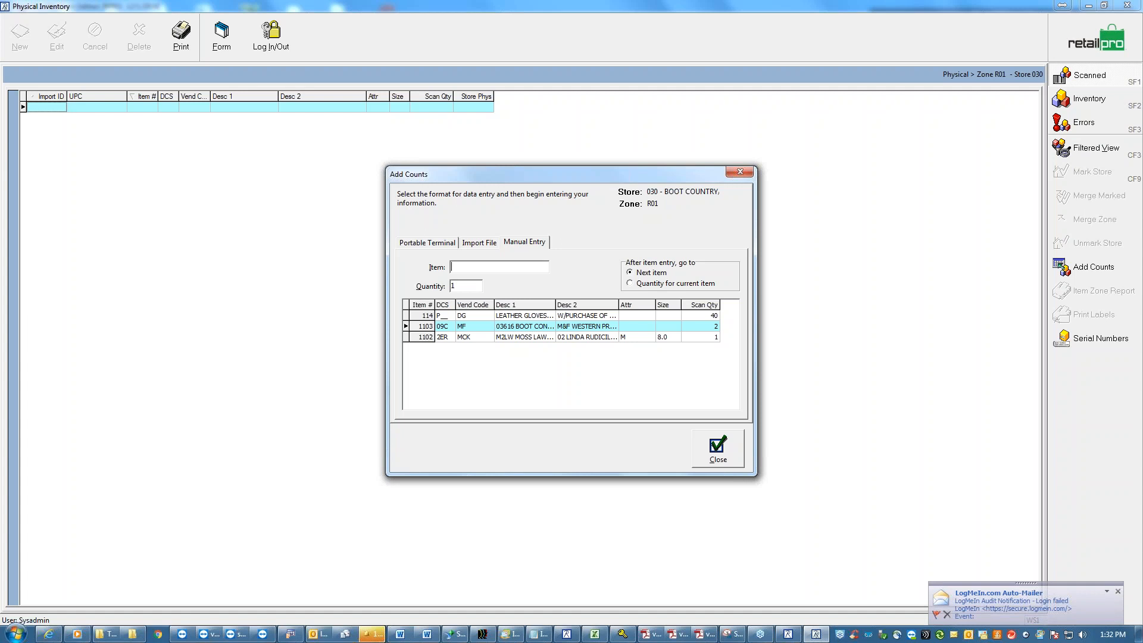
{"action": "type", "text": "112"}
{"action": "key", "text": "Return"}
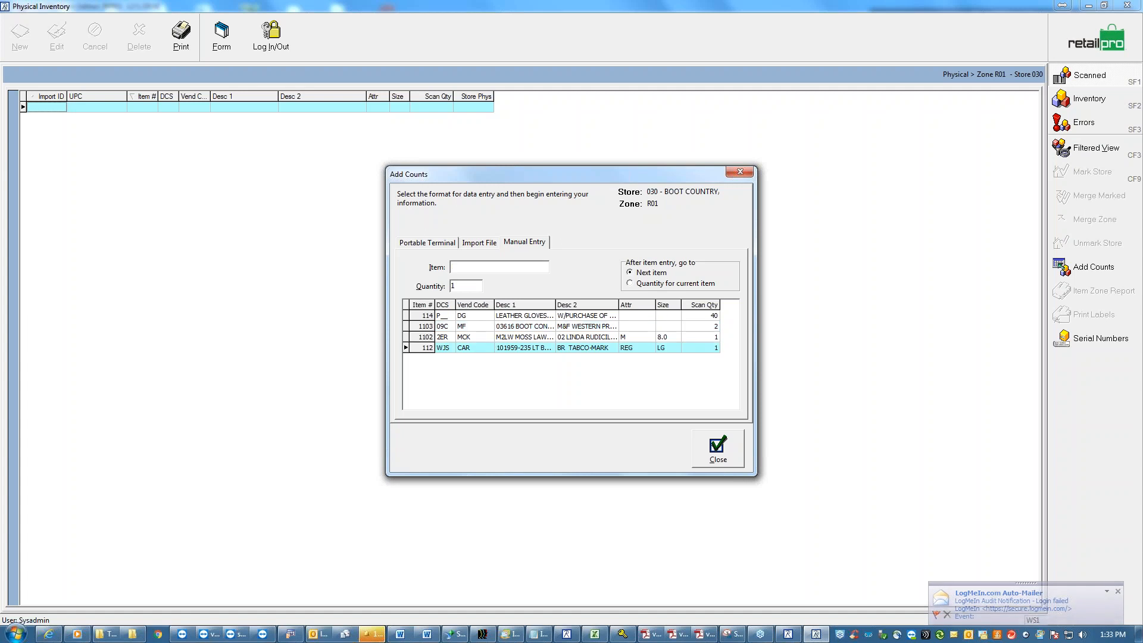
Try to add a count for item 3000.
{"action": "type", "text": "3000"}
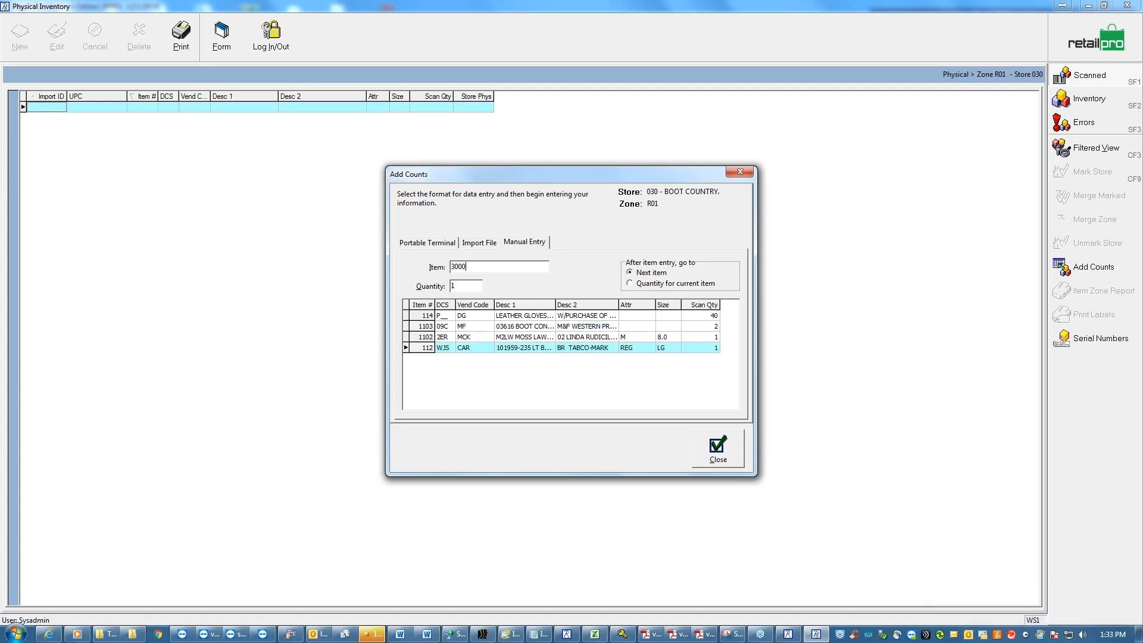
{"action": "key", "text": "Return"}
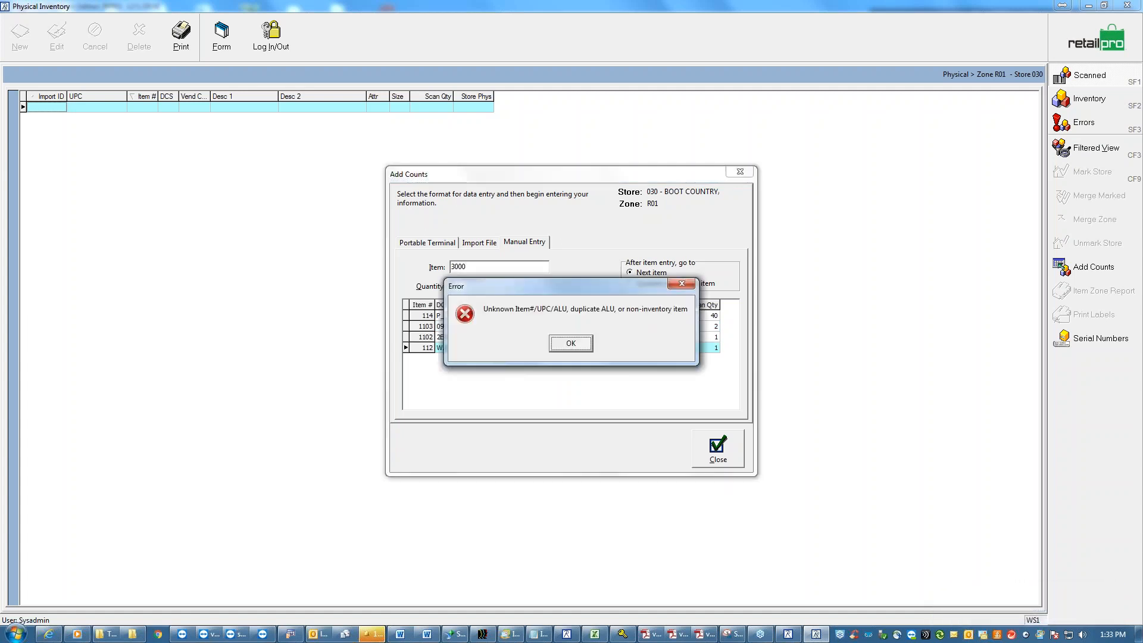
{"action": "key", "text": "Return"}
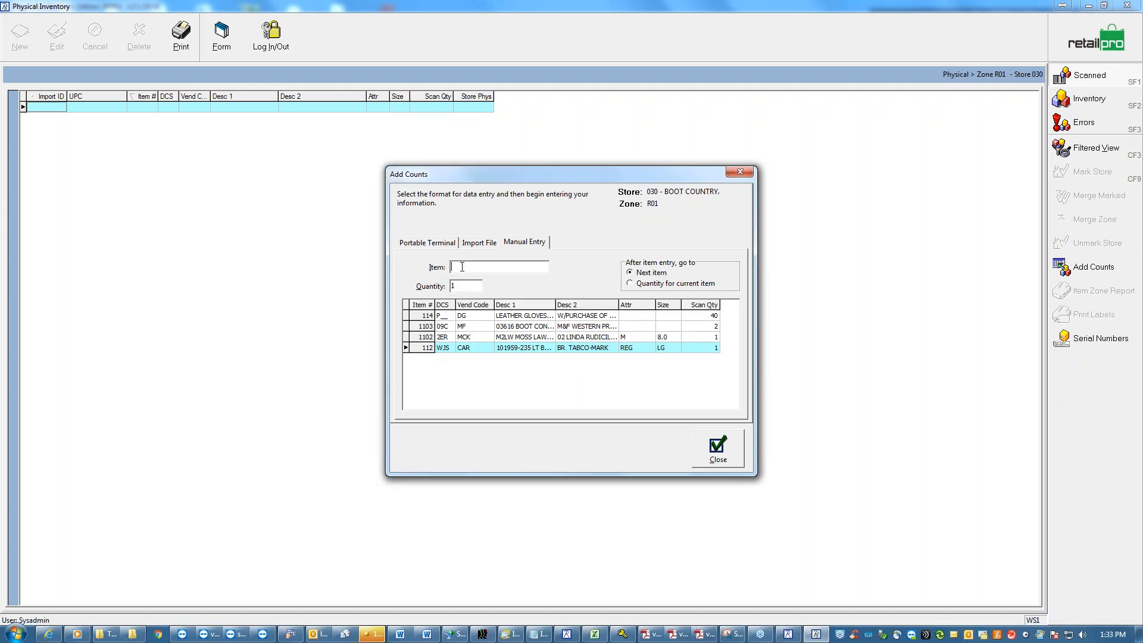
Add two more single counts of item 1103 and close the count entry for zone R01.
{"action": "type", "text": "1103"}
{"action": "key", "text": "Return"}
{"action": "type", "text": "1103"}
{"action": "key", "text": "Return"}
{"action": "type", "text": "1103"}
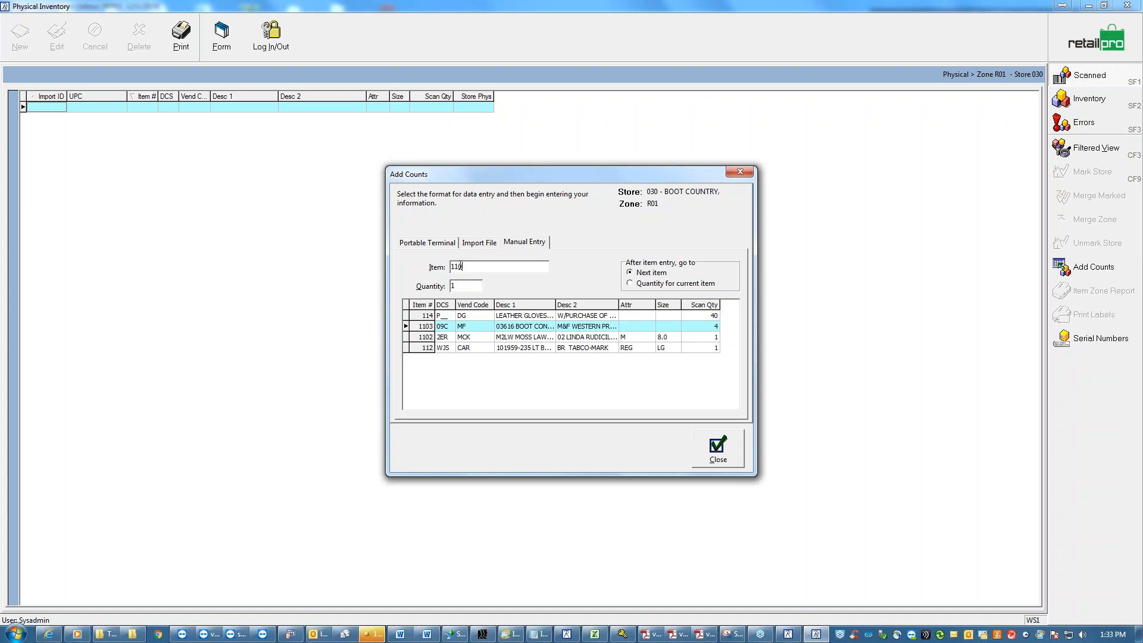
{"action": "left_click", "coordinate": [718, 451]}
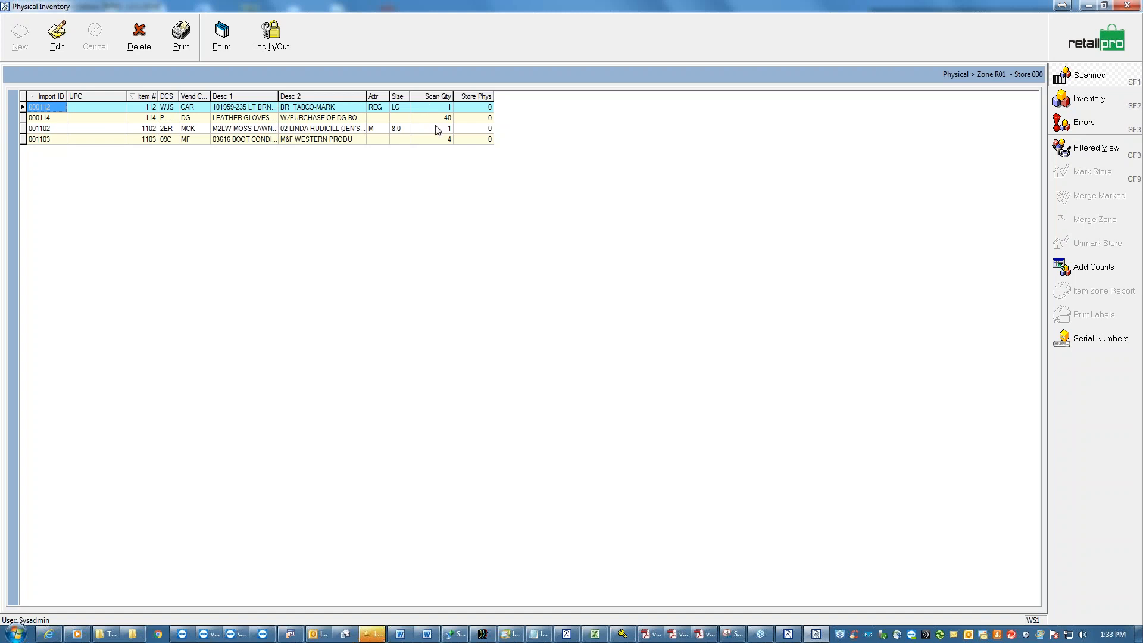
Check the items and scan quantities recorded in zone R01.
{"action": "left_click", "coordinate": [299, 117]}
{"action": "left_click", "coordinate": [309, 128]}
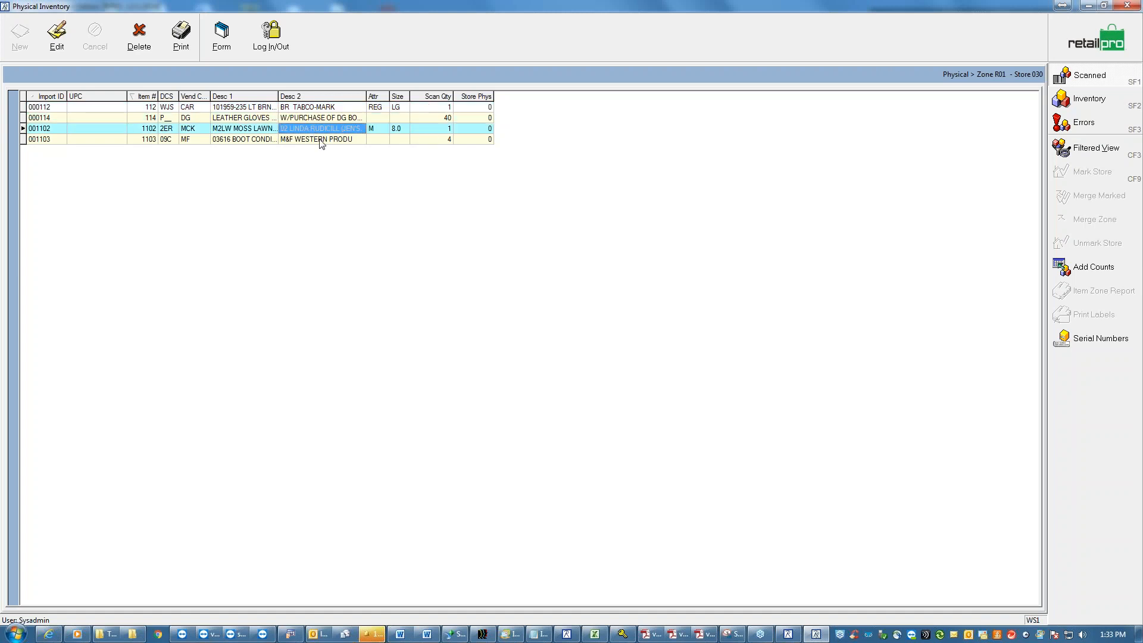
{"action": "left_click", "coordinate": [321, 141]}
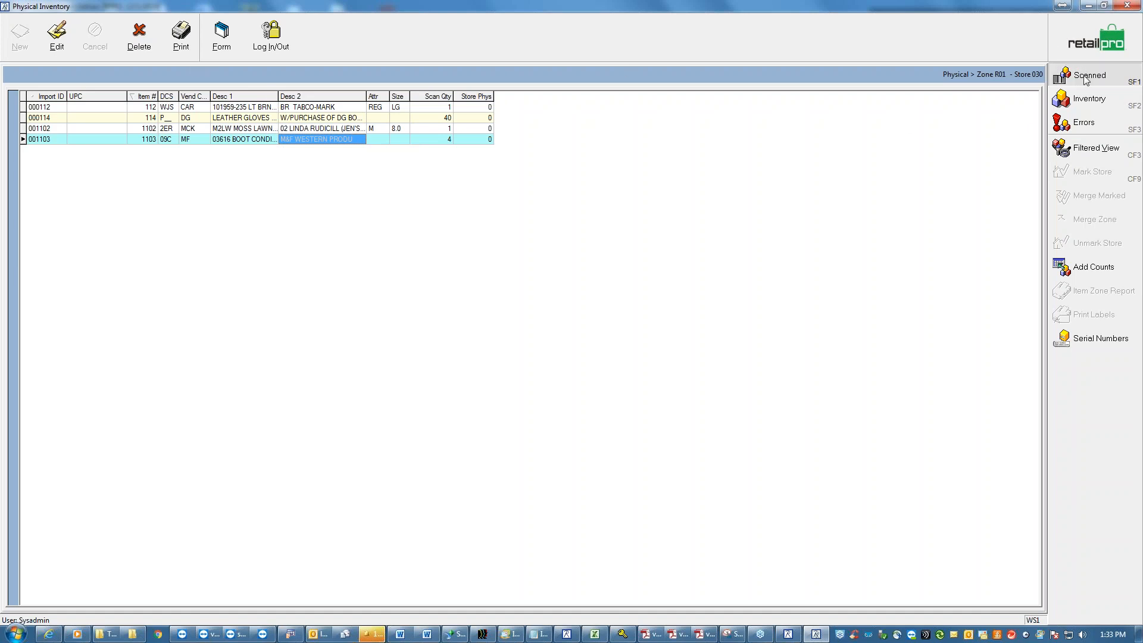
Return to the zone list and review the good scans, total scans and total counts of zone R01.
{"action": "left_click", "coordinate": [1088, 45]}
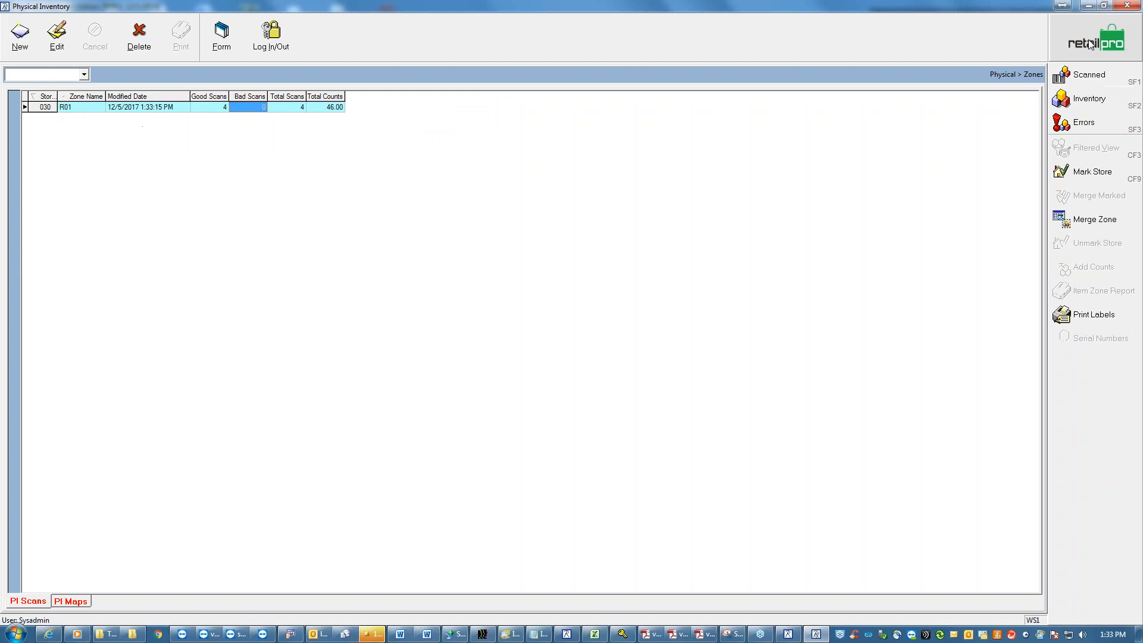
{"action": "left_click", "coordinate": [198, 107]}
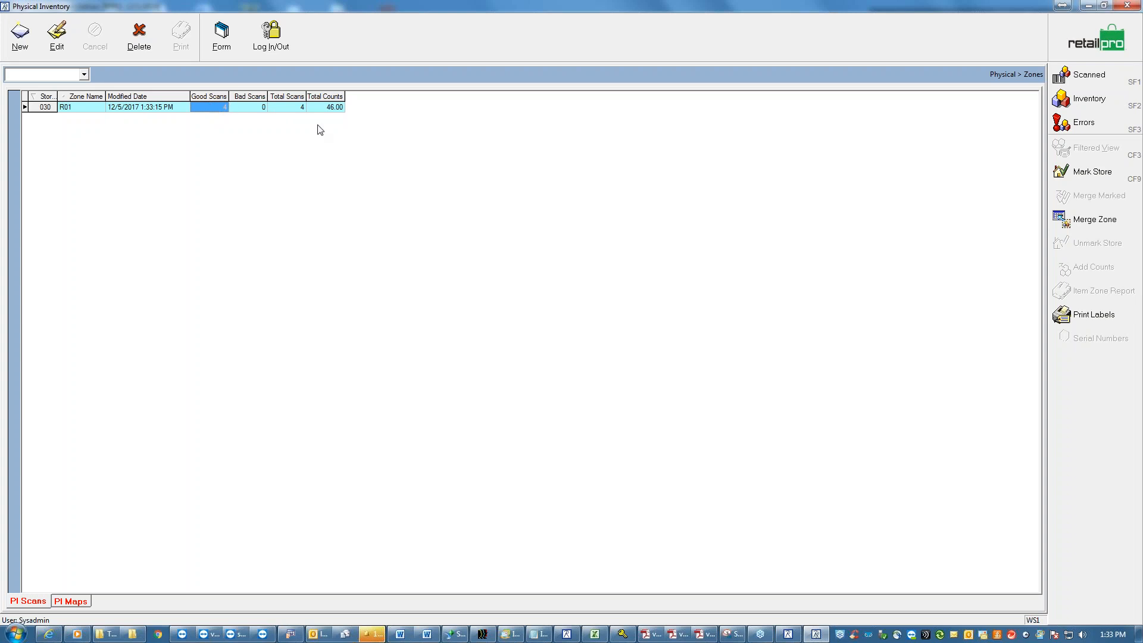
{"action": "left_click", "coordinate": [327, 107]}
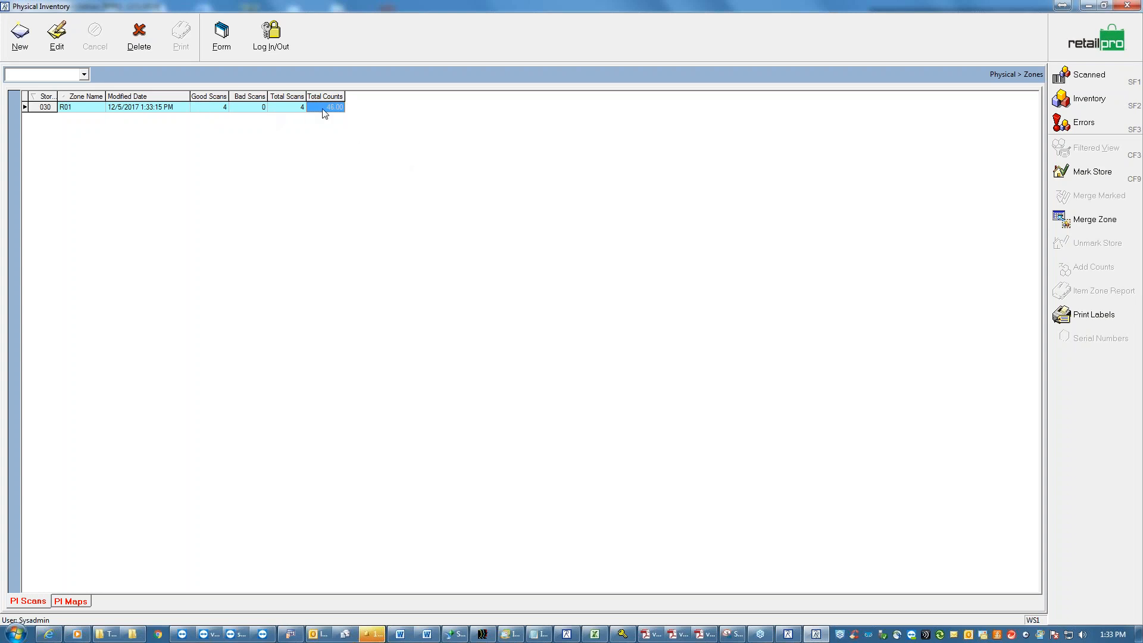
{"action": "left_click", "coordinate": [220, 107]}
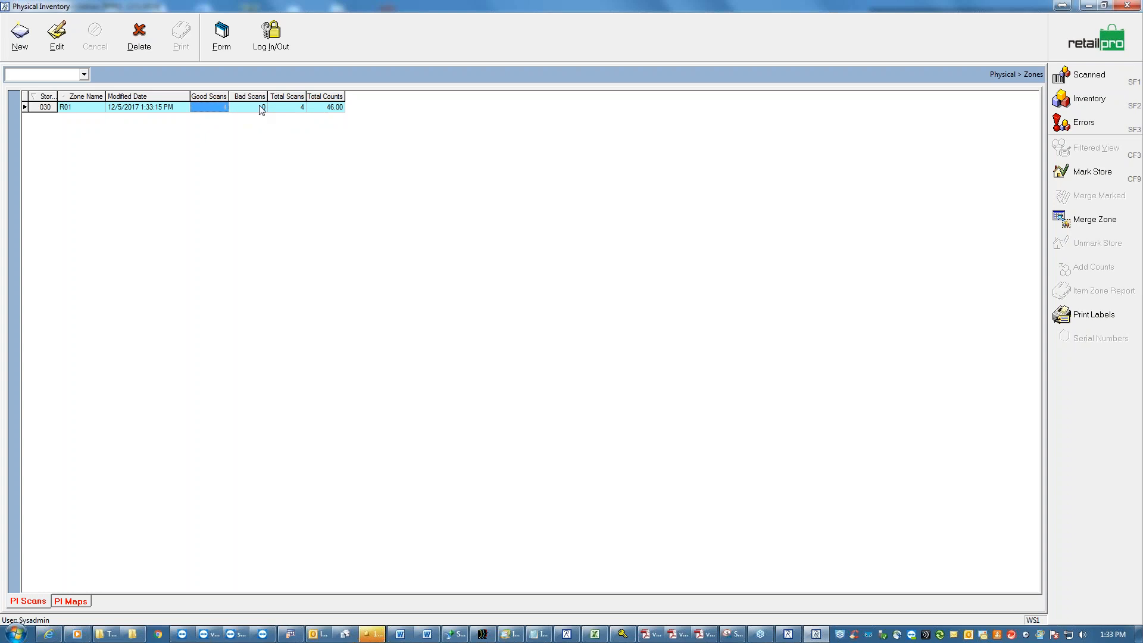
{"action": "left_click", "coordinate": [285, 108]}
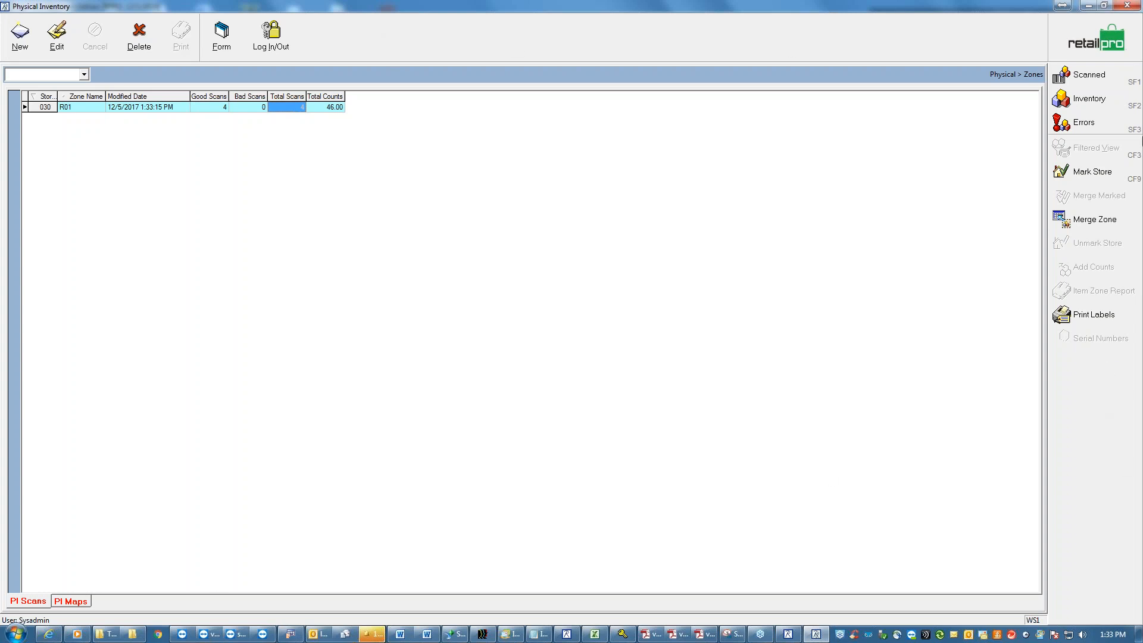
Print the scanned items of zone R01 using the BHD Zone Report document.
{"action": "left_click", "coordinate": [1090, 76]}
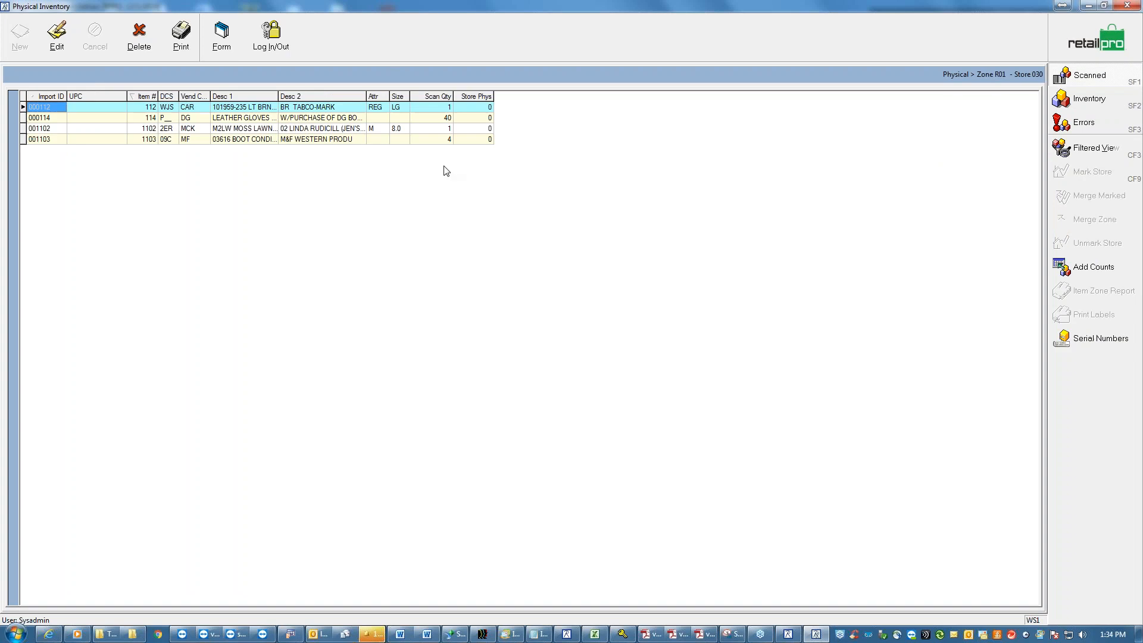
{"action": "left_click", "coordinate": [179, 39]}
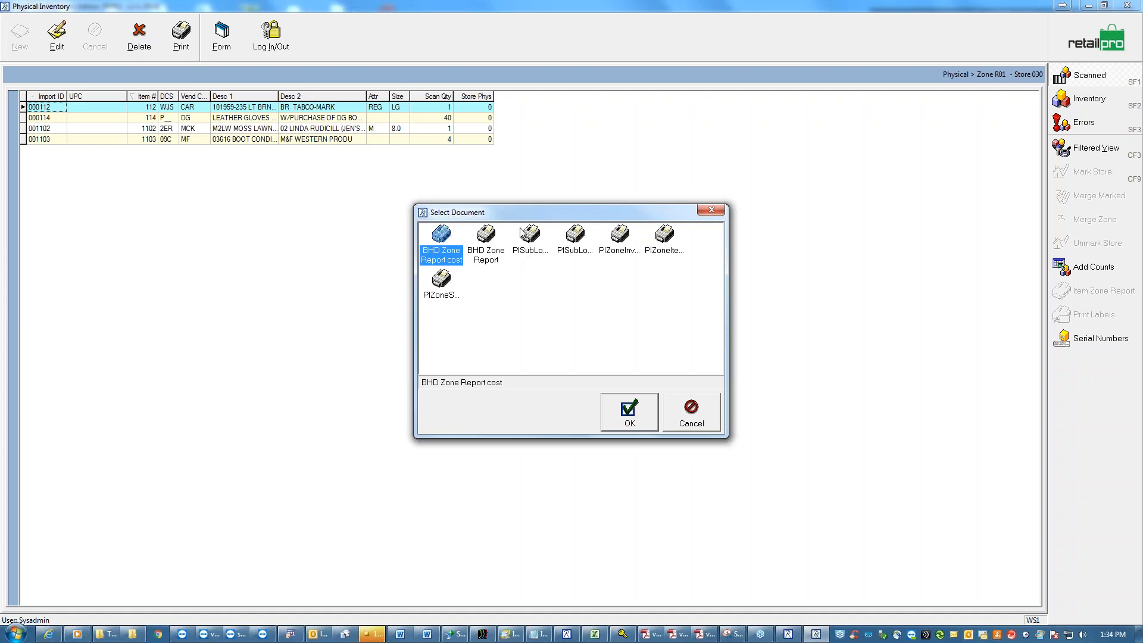
{"action": "left_click", "coordinate": [487, 253]}
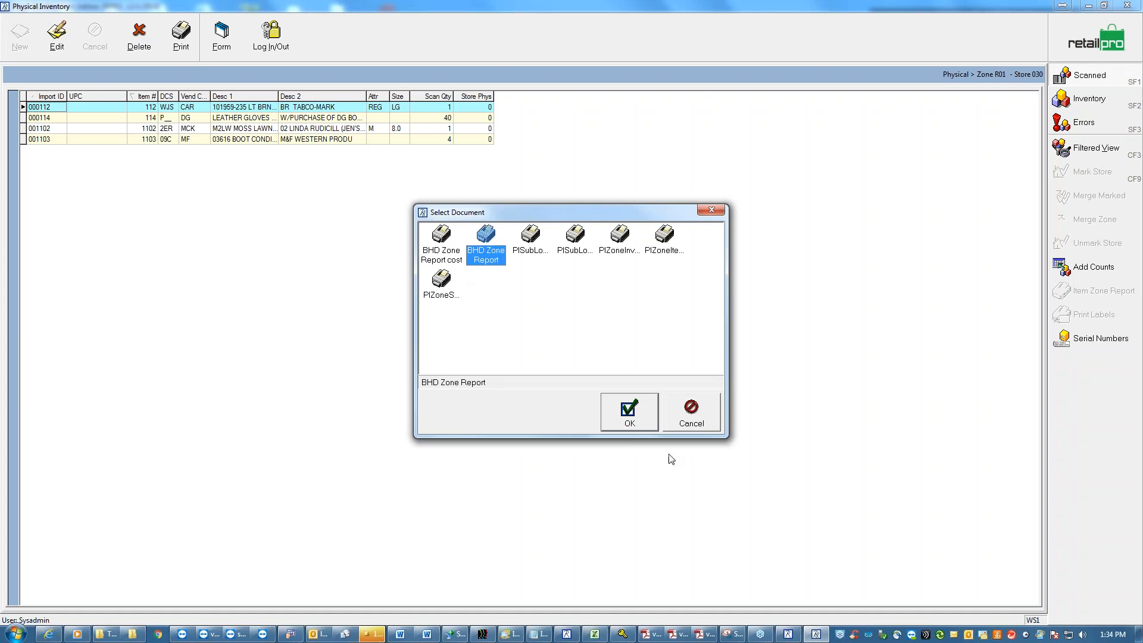
{"action": "left_click", "coordinate": [630, 416]}
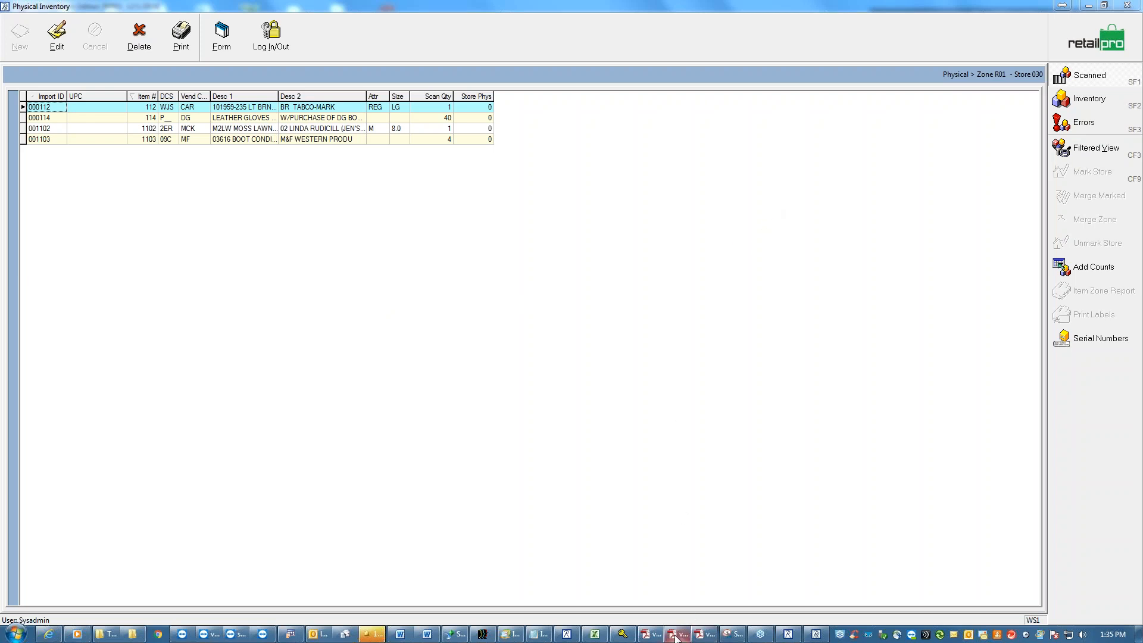
Switch to the v8 PI - PT manual in Adobe Reader and read the zone completion steps and Handling Scanning Errors section.
{"action": "mouse_move", "coordinate": [679, 637]}
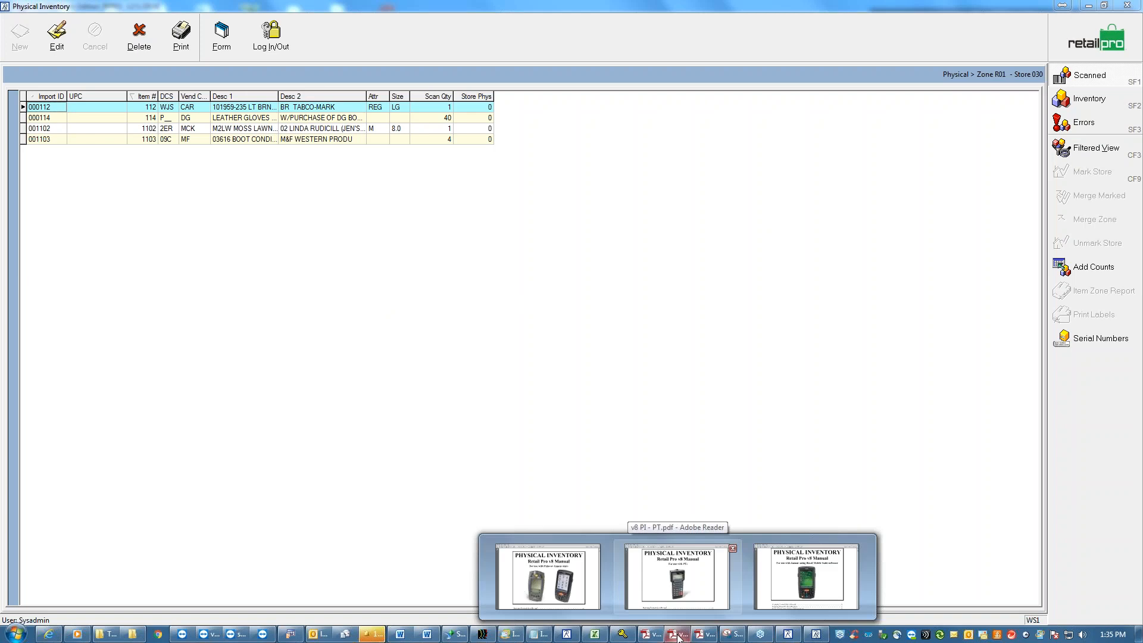
{"action": "left_click", "coordinate": [676, 574]}
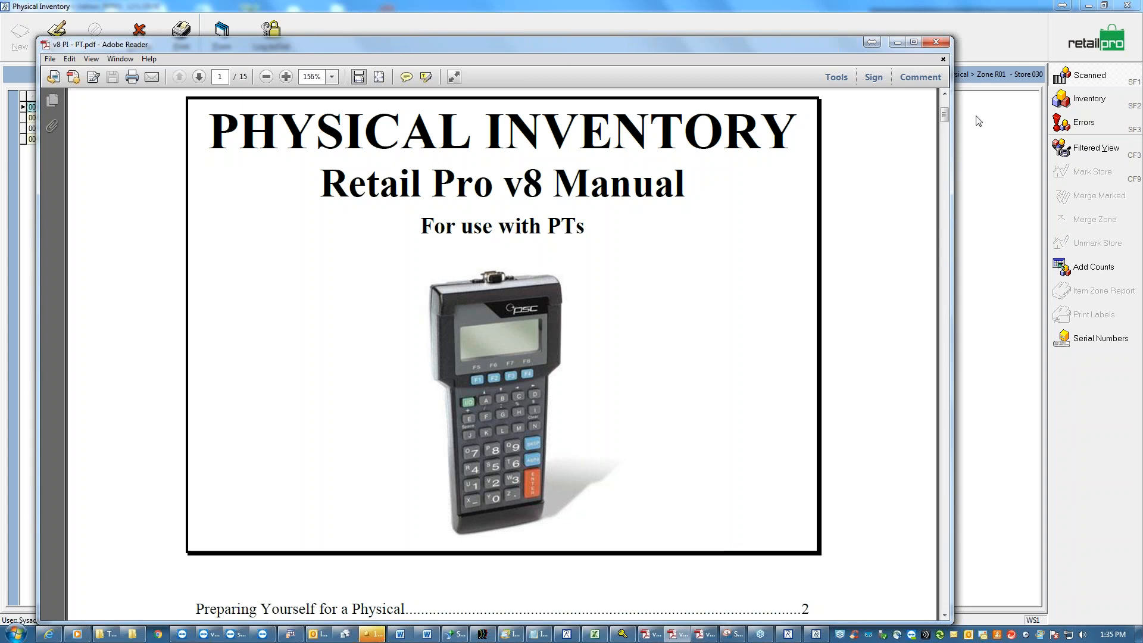
{"action": "left_click_drag", "start_coordinate": [944, 113], "coordinate": [944, 242]}
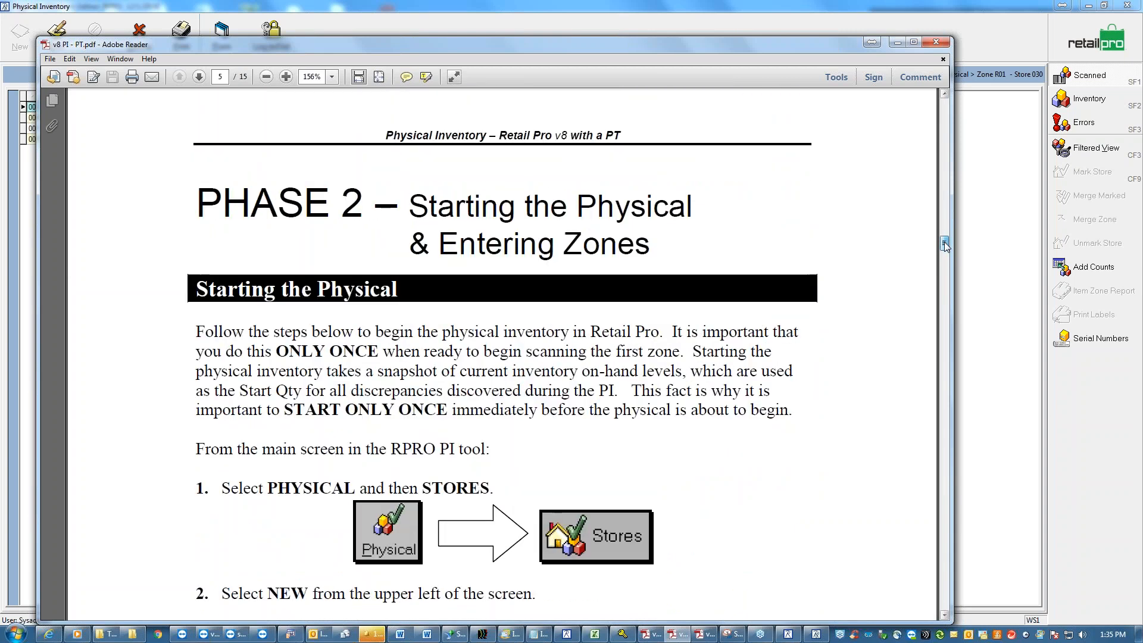
{"action": "left_click_drag", "start_coordinate": [944, 242], "coordinate": [944, 327]}
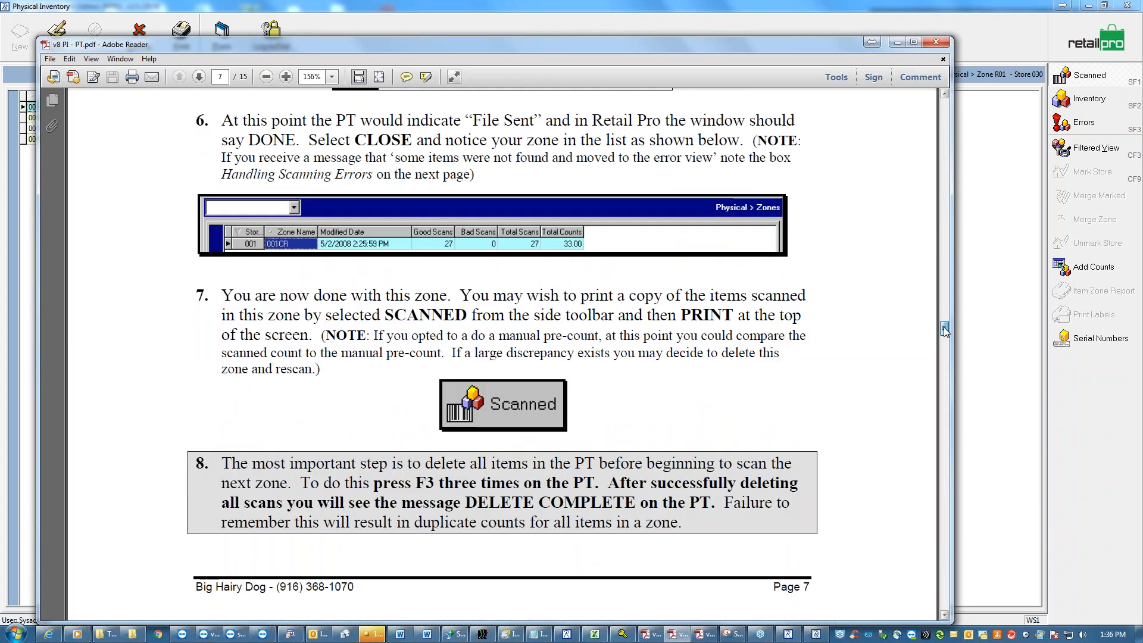
{"action": "left_click_drag", "start_coordinate": [944, 327], "coordinate": [944, 352]}
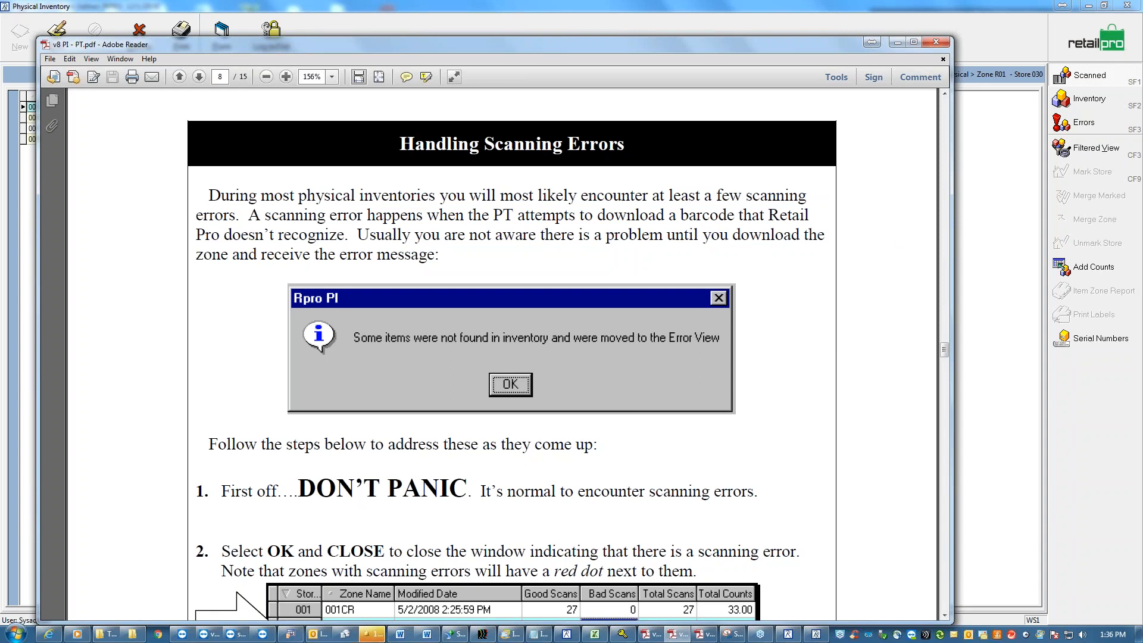
{"action": "left_click_drag", "start_coordinate": [945, 350], "coordinate": [945, 353]}
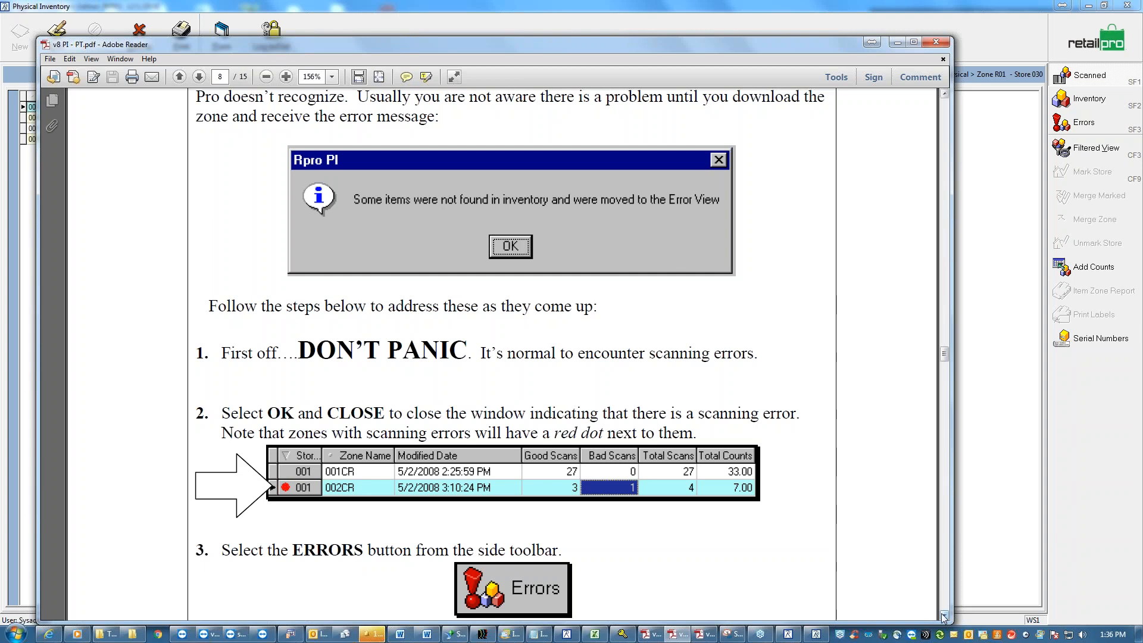
Switch back to Retail Pro Physical Inventory and preview the zone R01 grid report.
{"action": "left_click", "coordinate": [897, 43]}
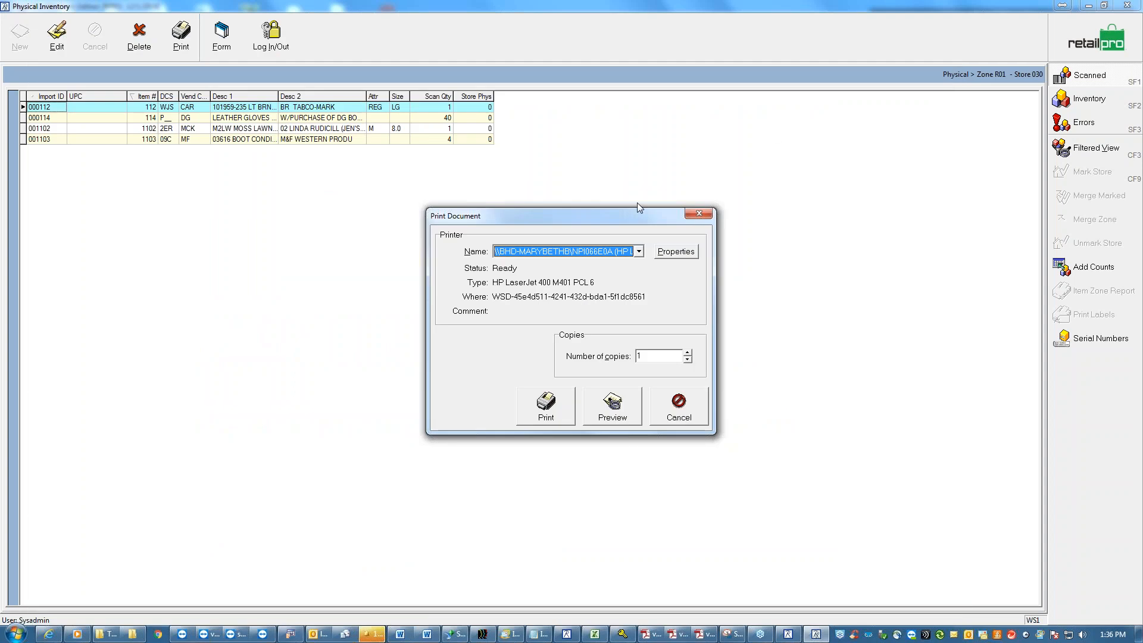
{"action": "left_click", "coordinate": [614, 408]}
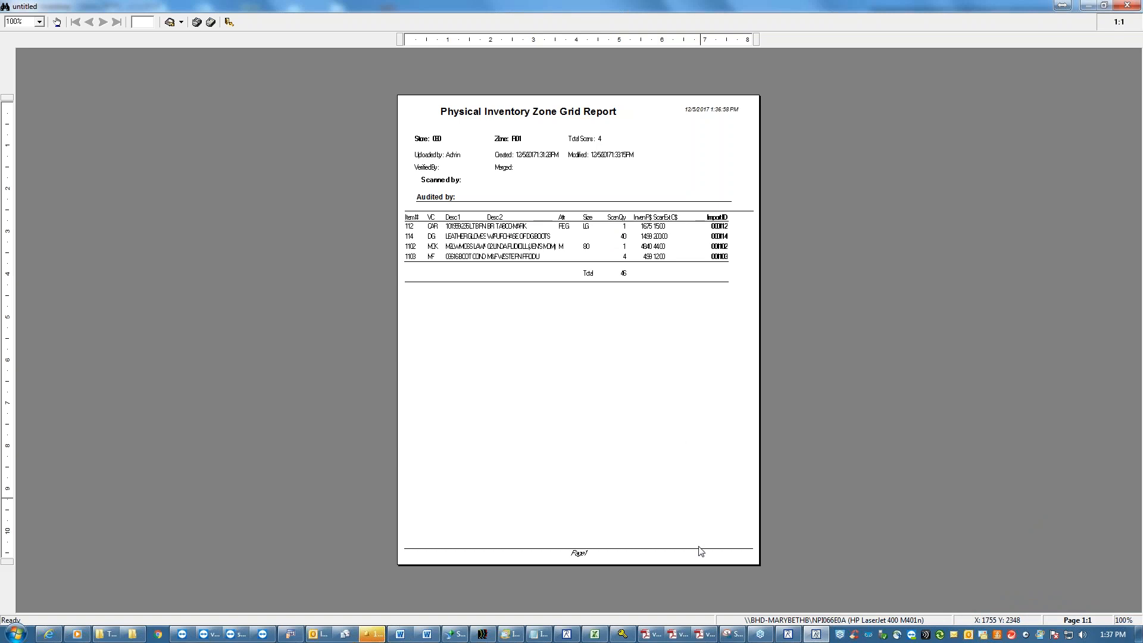
Switch to the v8 PI - PT manual in Adobe Reader and highlight step 8 about deleting all PT items before scanning the next zone.
{"action": "left_click", "coordinate": [679, 636]}
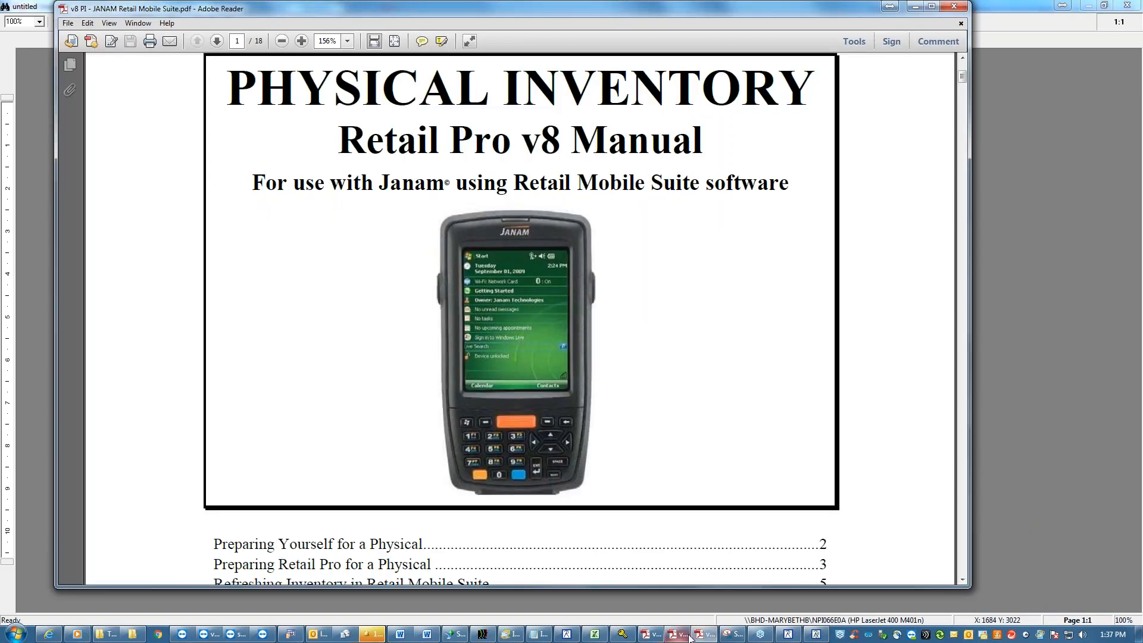
{"action": "left_click", "coordinate": [679, 636]}
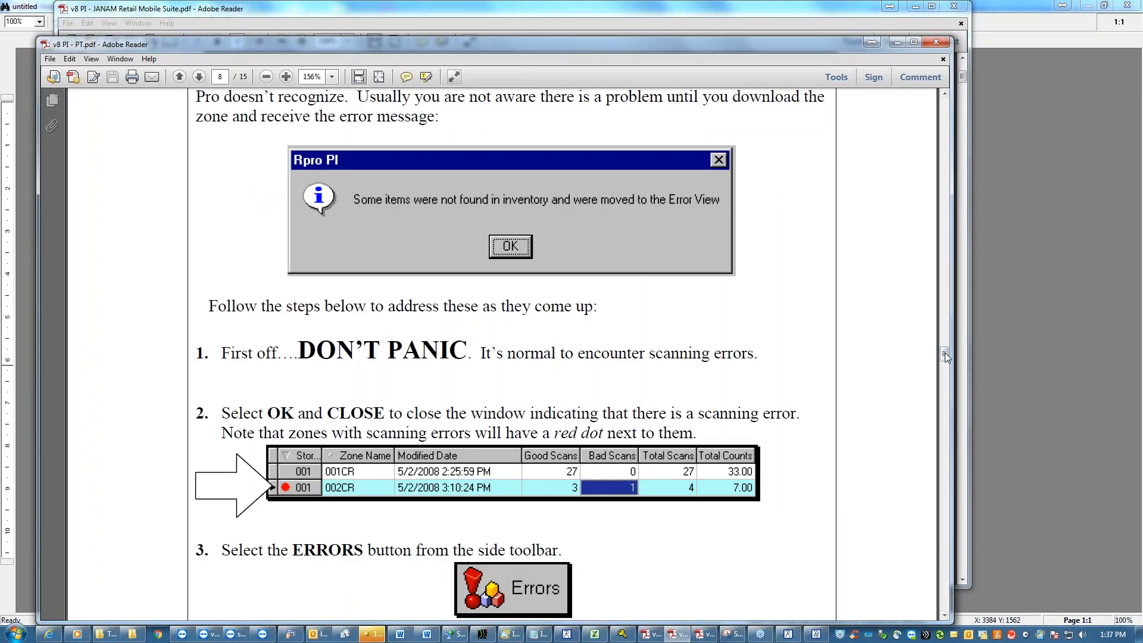
{"action": "left_click_drag", "start_coordinate": [943, 355], "coordinate": [943, 333]}
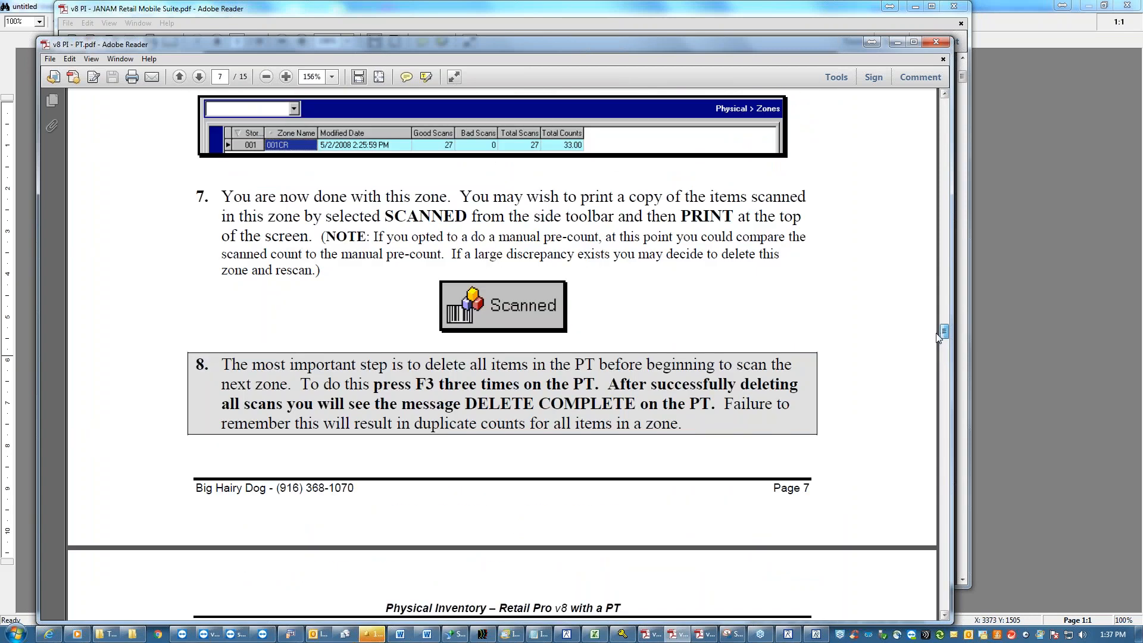
{"action": "left_click_drag", "start_coordinate": [222, 365], "coordinate": [809, 429]}
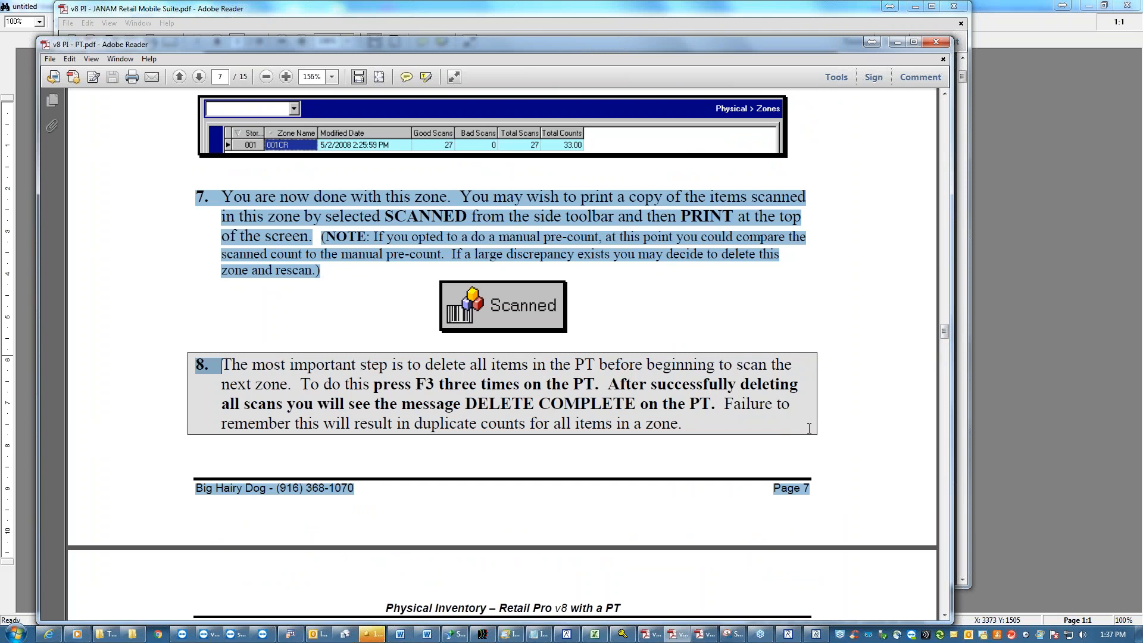
{"action": "left_click_drag", "start_coordinate": [682, 423], "coordinate": [212, 377]}
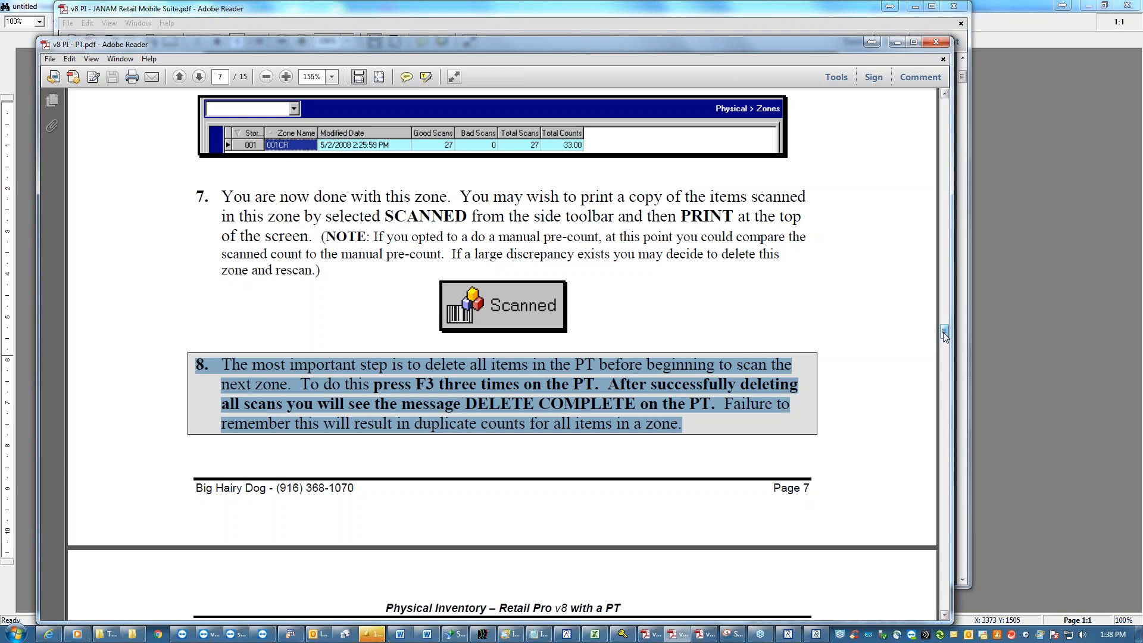
Read steps 1 to 4 of the manual's scanning error section and examine the Import IDs in the sample bad scan table.
{"action": "left_click_drag", "start_coordinate": [943, 332], "coordinate": [948, 356]}
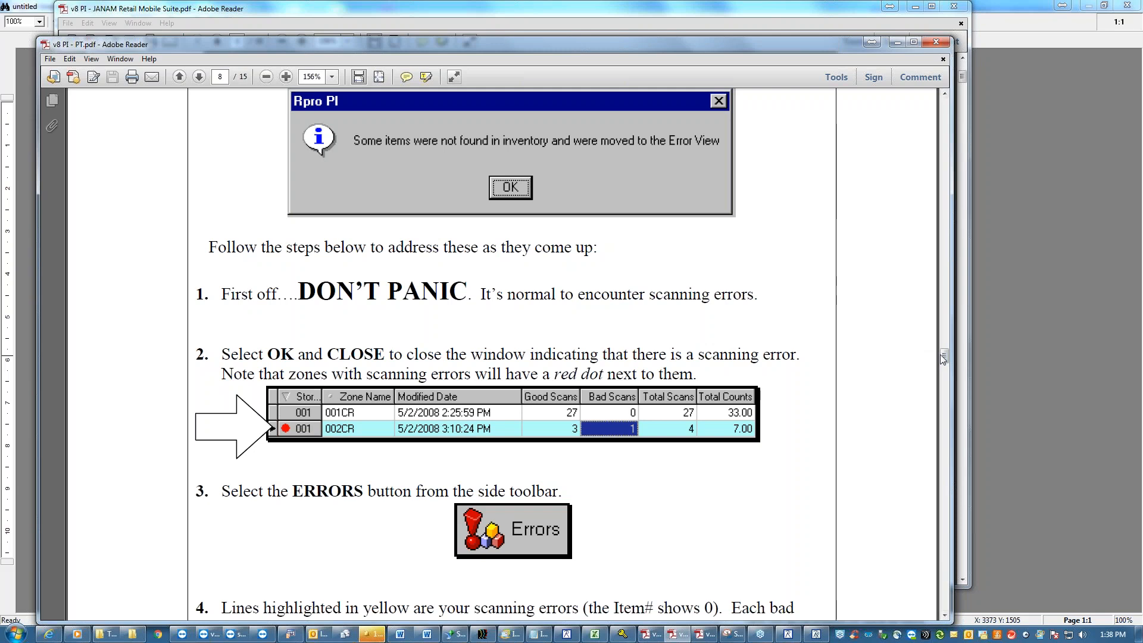
{"action": "left_click_drag", "start_coordinate": [943, 355], "coordinate": [947, 365]}
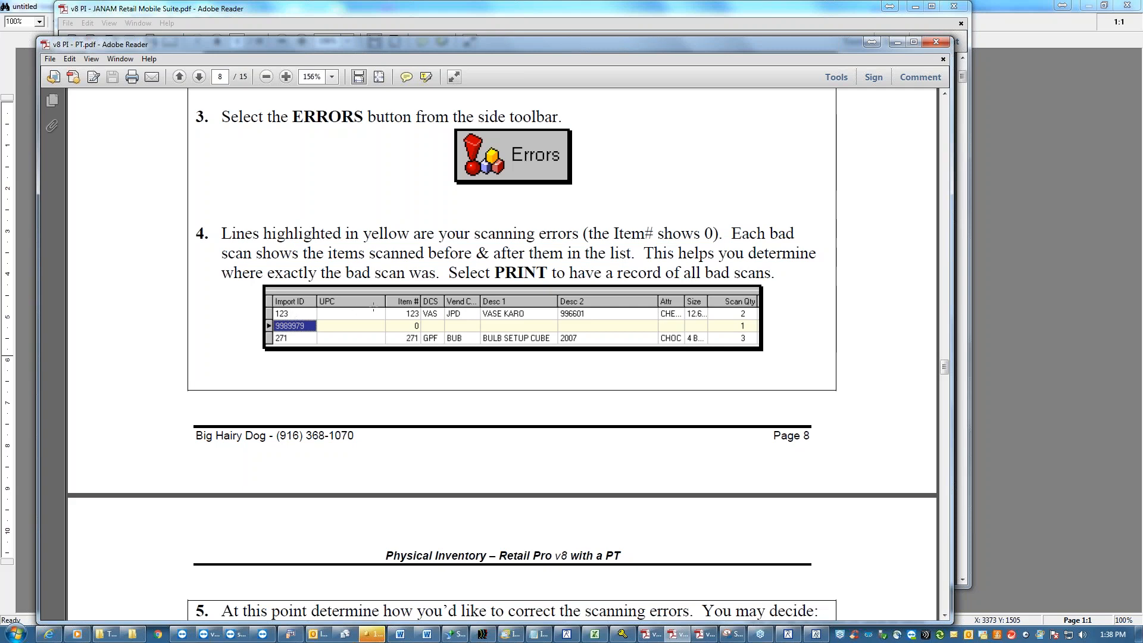
{"action": "left_click", "coordinate": [298, 313]}
{"action": "left_click", "coordinate": [286, 316]}
{"action": "left_click", "coordinate": [309, 325]}
{"action": "left_click", "coordinate": [310, 325]}
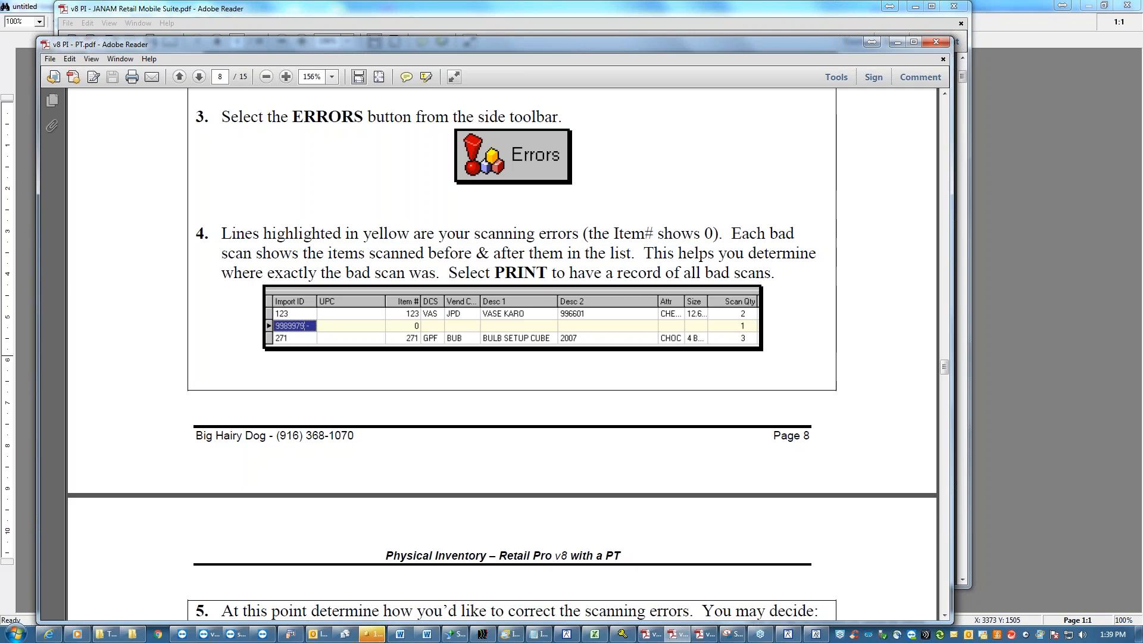
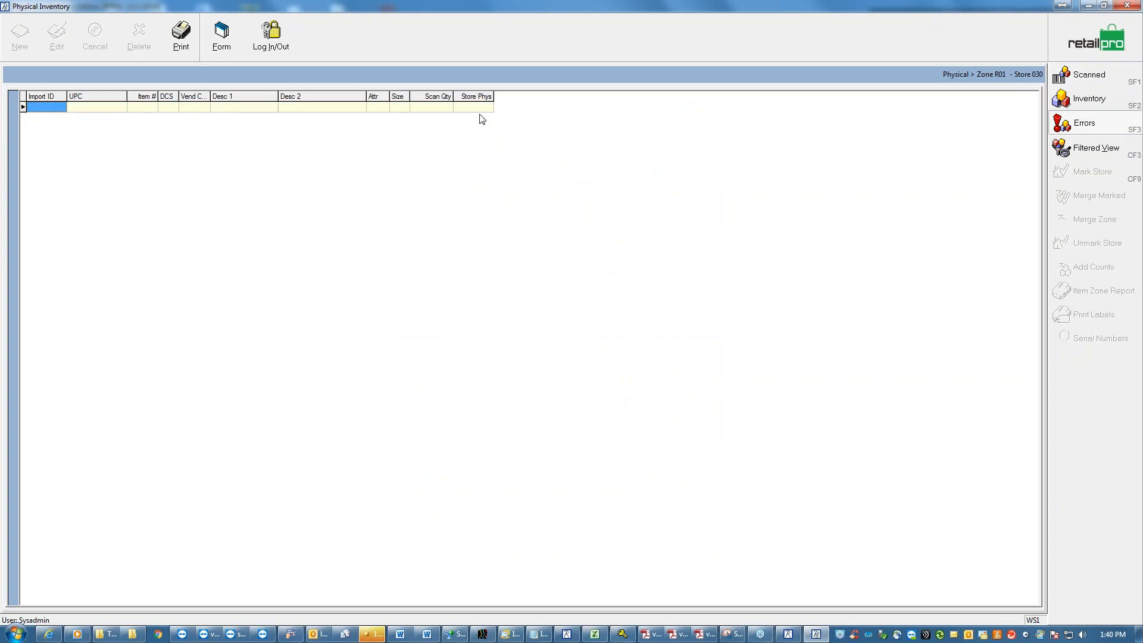
Inspect zone R01's error list in Retail Pro, and highlight option b in step 5 of the manual on correcting scanning errors.
{"action": "left_click", "coordinate": [71, 108]}
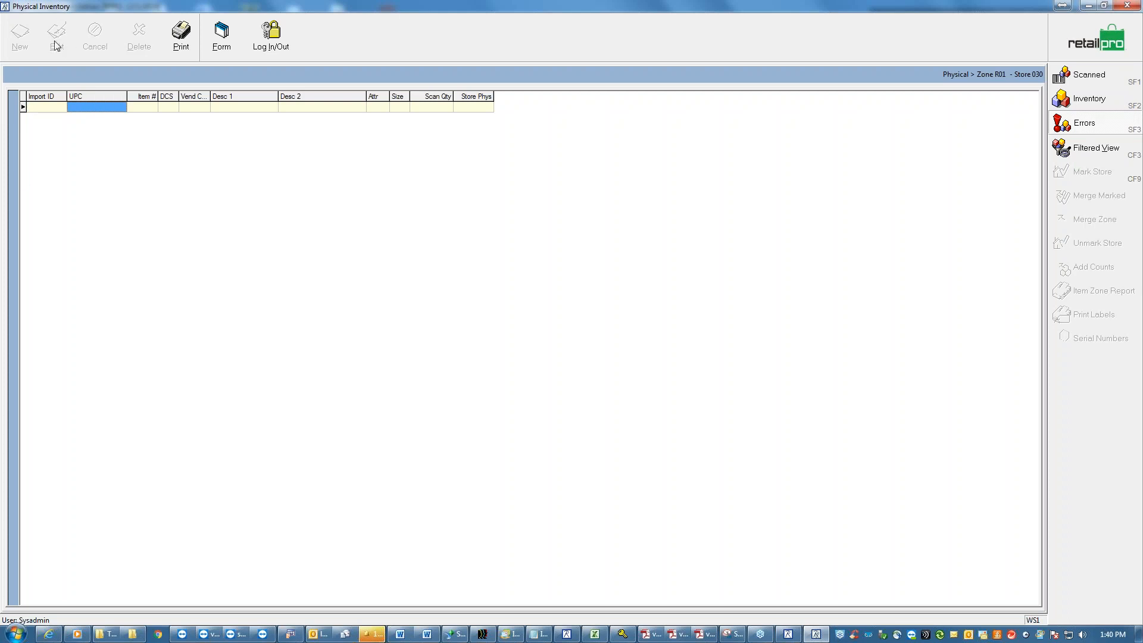
{"action": "left_click", "coordinate": [150, 110]}
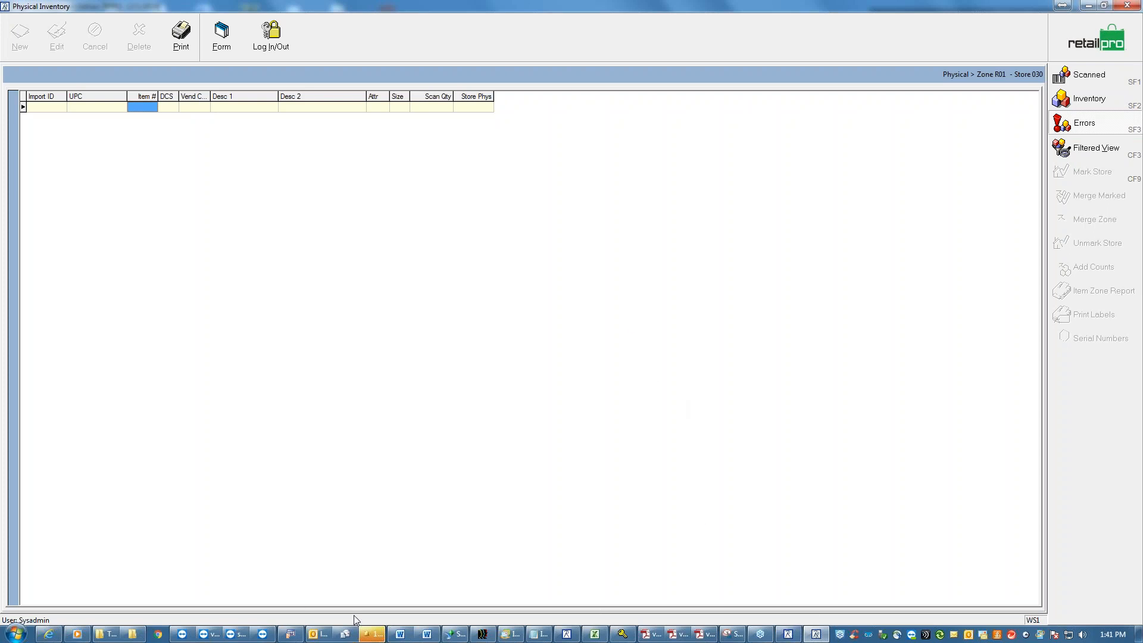
{"action": "left_click", "coordinate": [679, 635]}
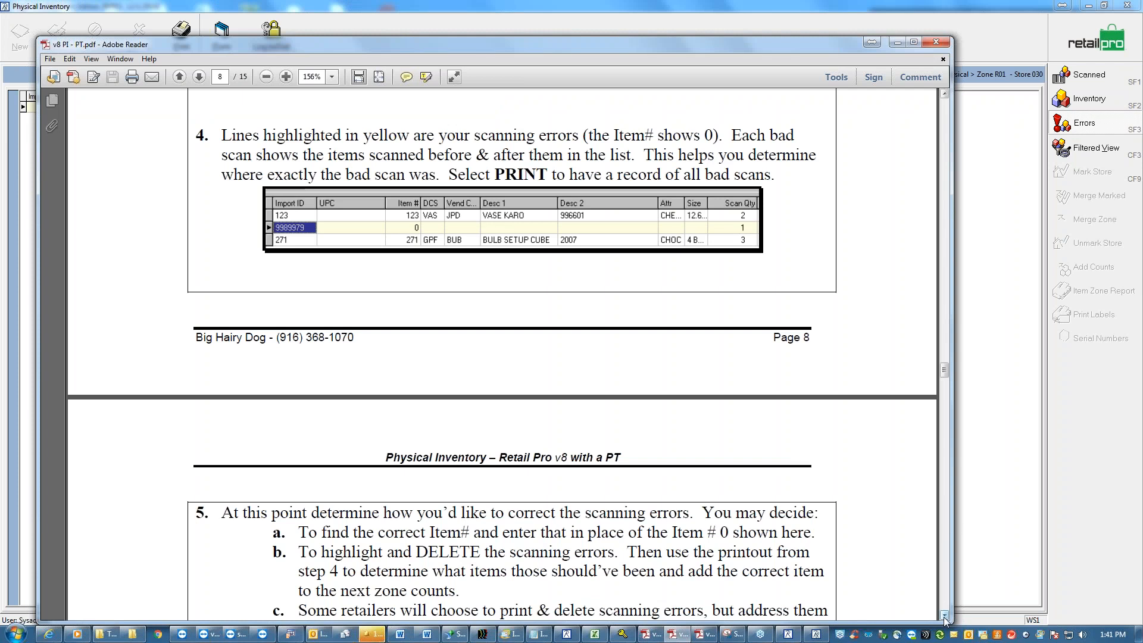
{"action": "scroll", "coordinate": [503, 357], "scroll_direction": "down", "scroll_amount": 5}
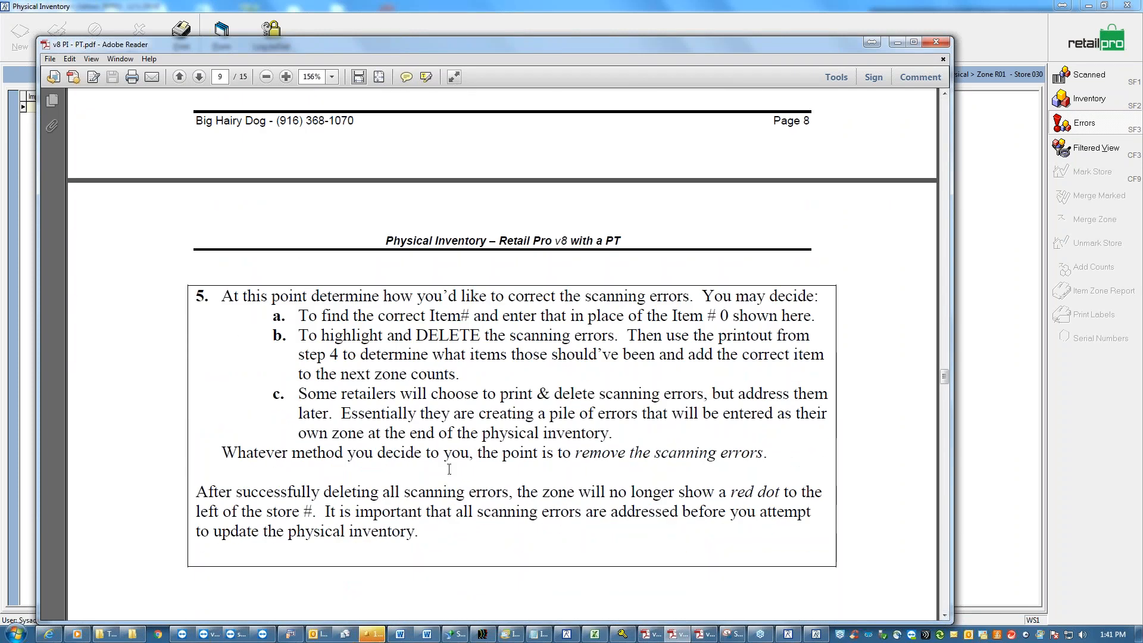
{"action": "left_click_drag", "start_coordinate": [460, 380], "coordinate": [278, 343]}
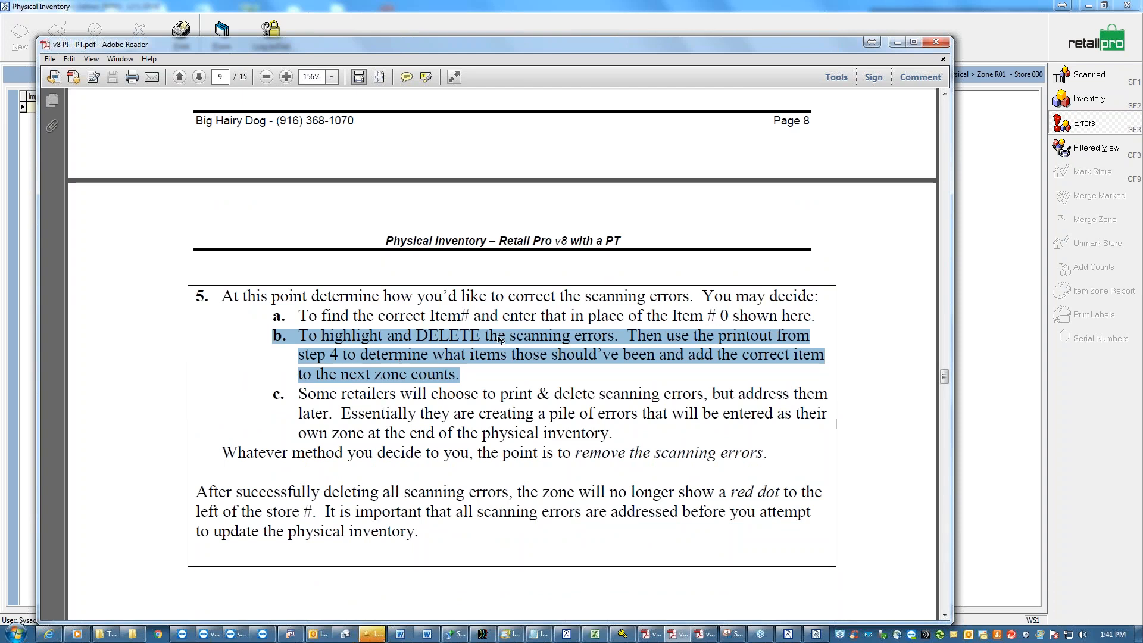
Return to the Errors view of zone R01 in Retail Pro and check its line across the UPC to Store Phys columns.
{"action": "left_click", "coordinate": [897, 43]}
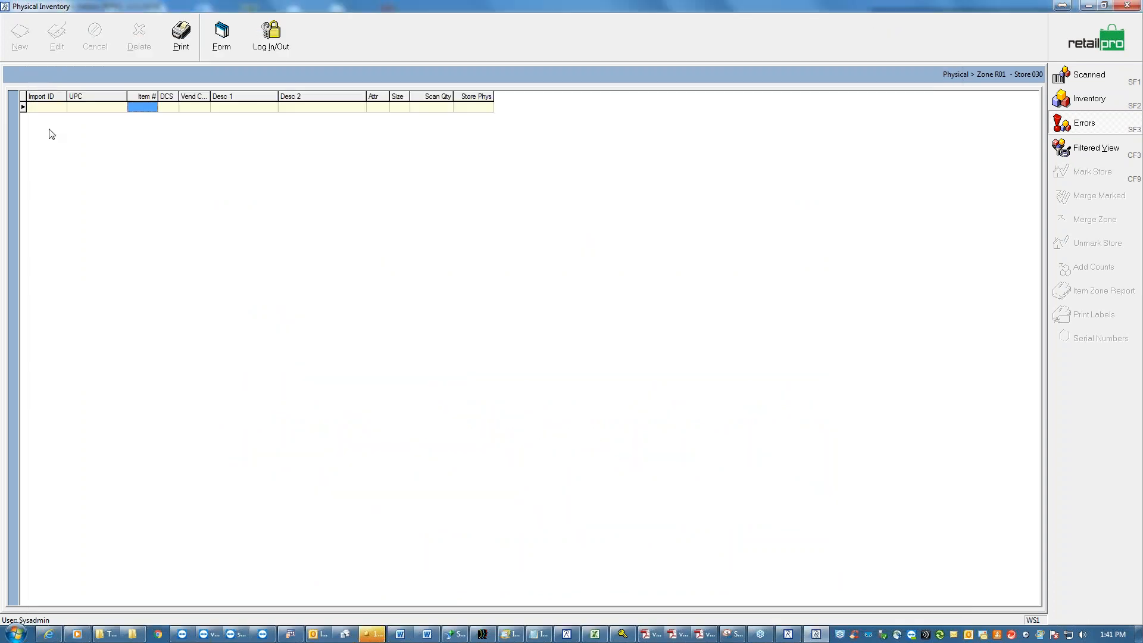
{"action": "left_click", "coordinate": [63, 108]}
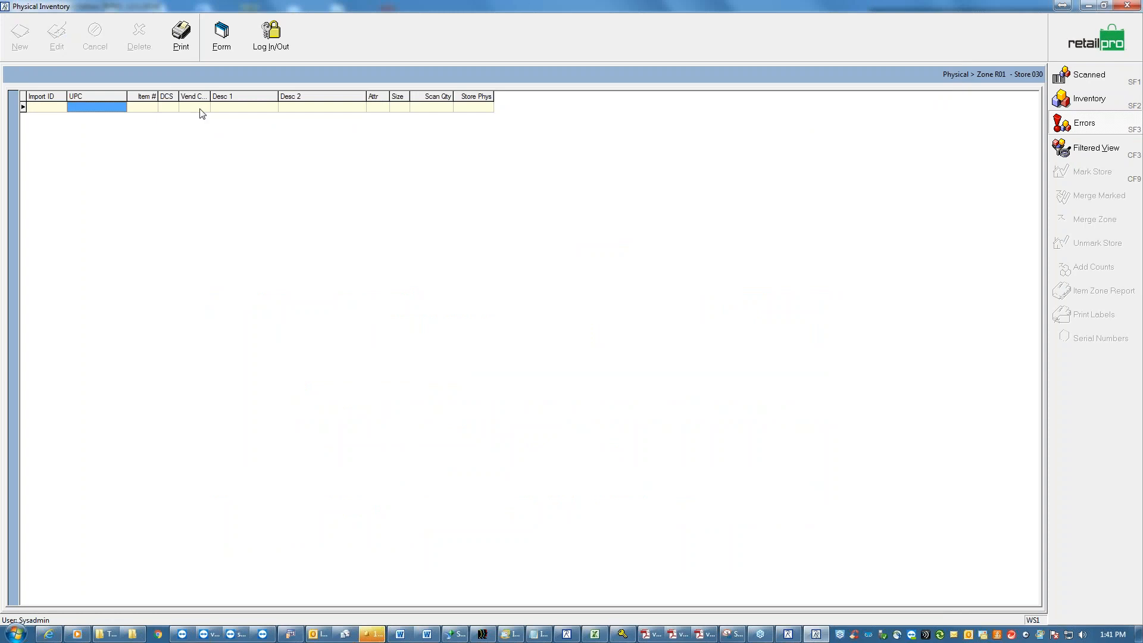
{"action": "left_click", "coordinate": [467, 107]}
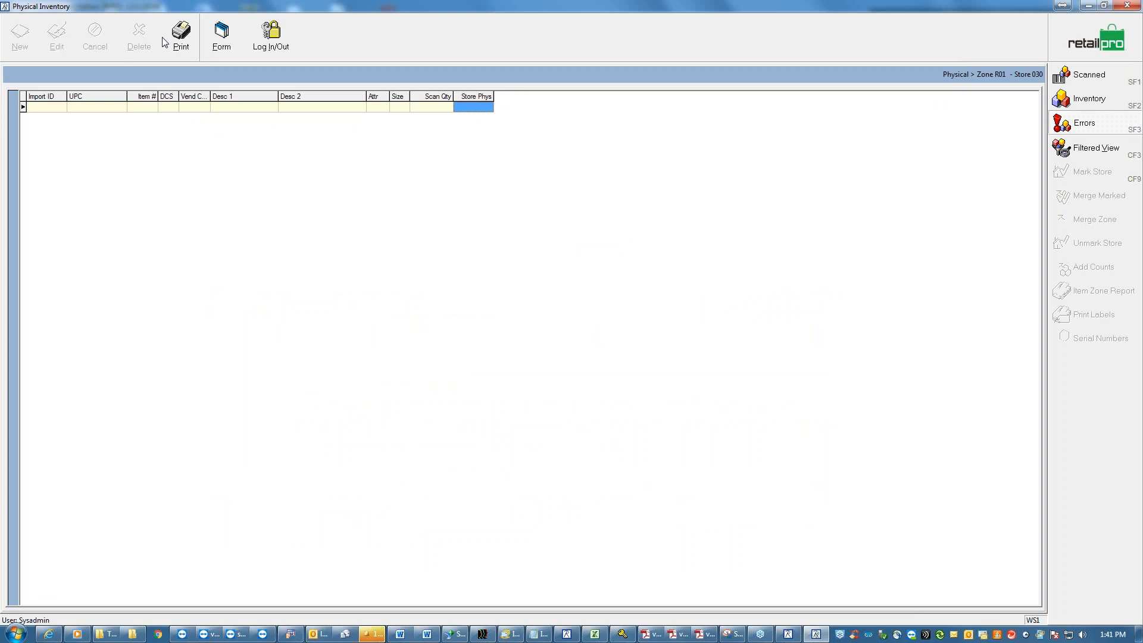
Switch to the PT manual again and review steps 1 to 5 for finding and correcting scanning errors.
{"action": "left_click", "coordinate": [677, 634]}
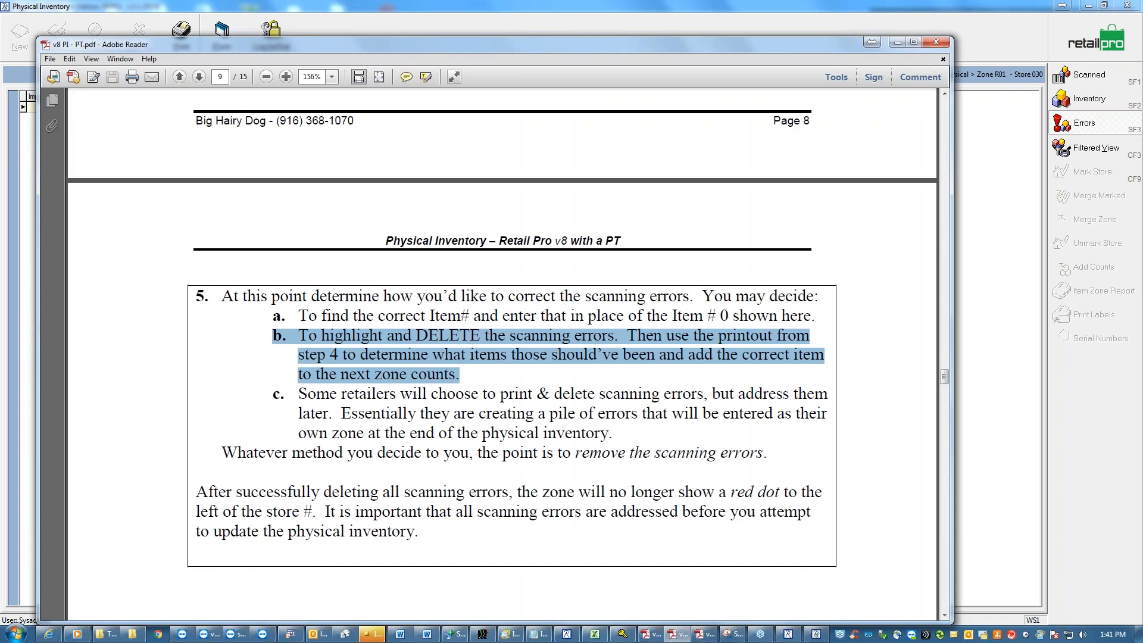
{"action": "left_click_drag", "start_coordinate": [945, 379], "coordinate": [944, 363]}
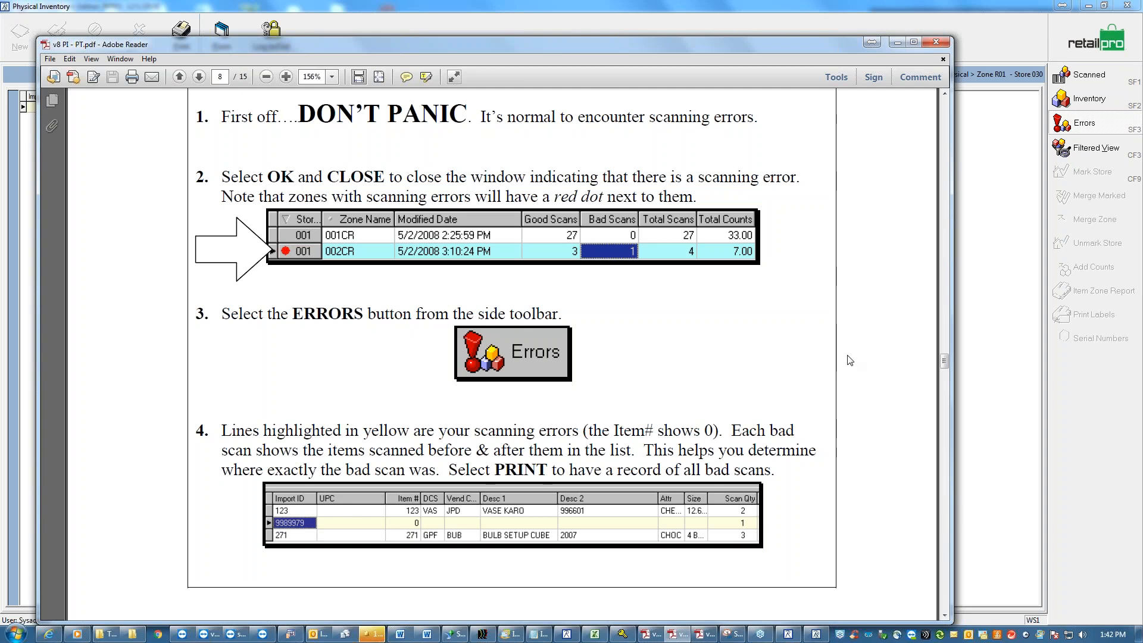
{"action": "left_click", "coordinate": [946, 617]}
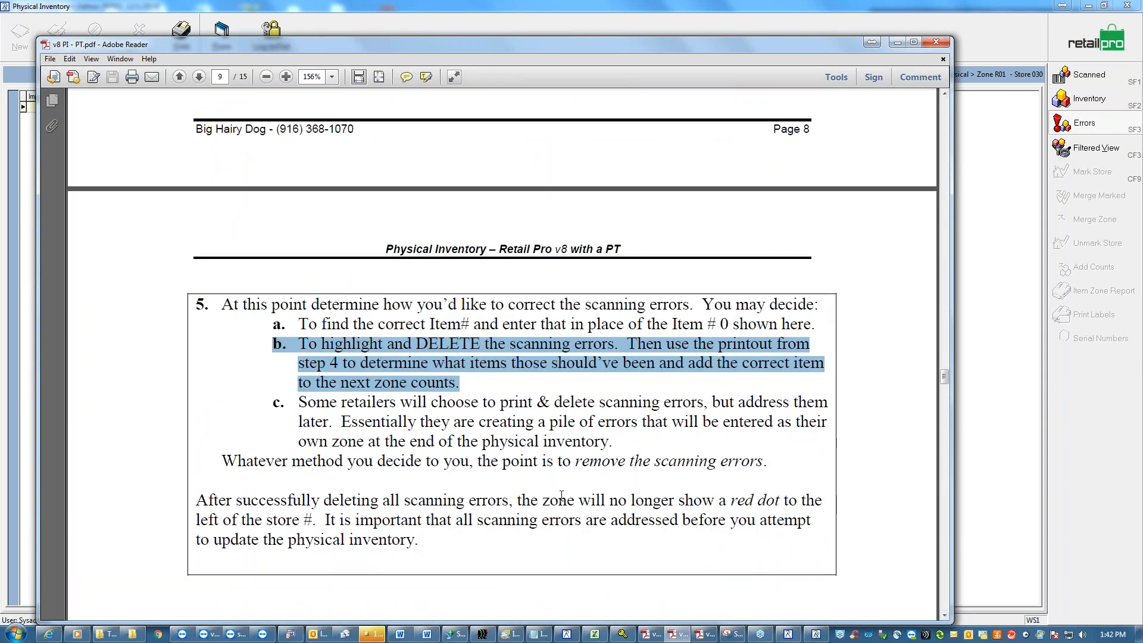
{"action": "left_click", "coordinate": [471, 400]}
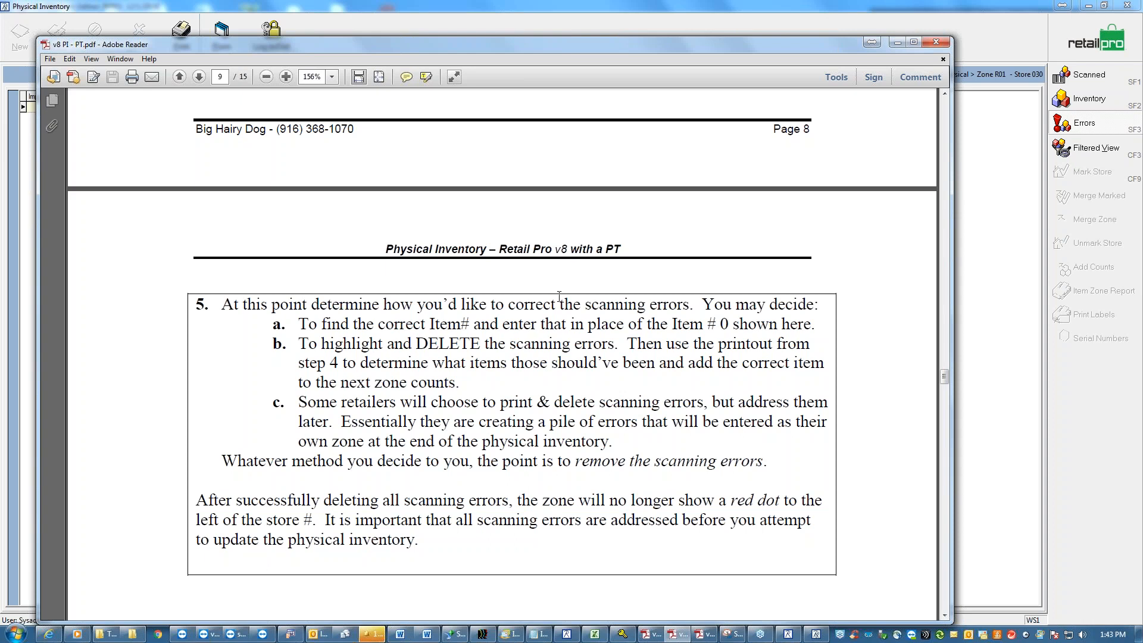
Switch back to Retail Pro, return to the zone list and check the scan figures of zone R01.
{"action": "left_click", "coordinate": [898, 43]}
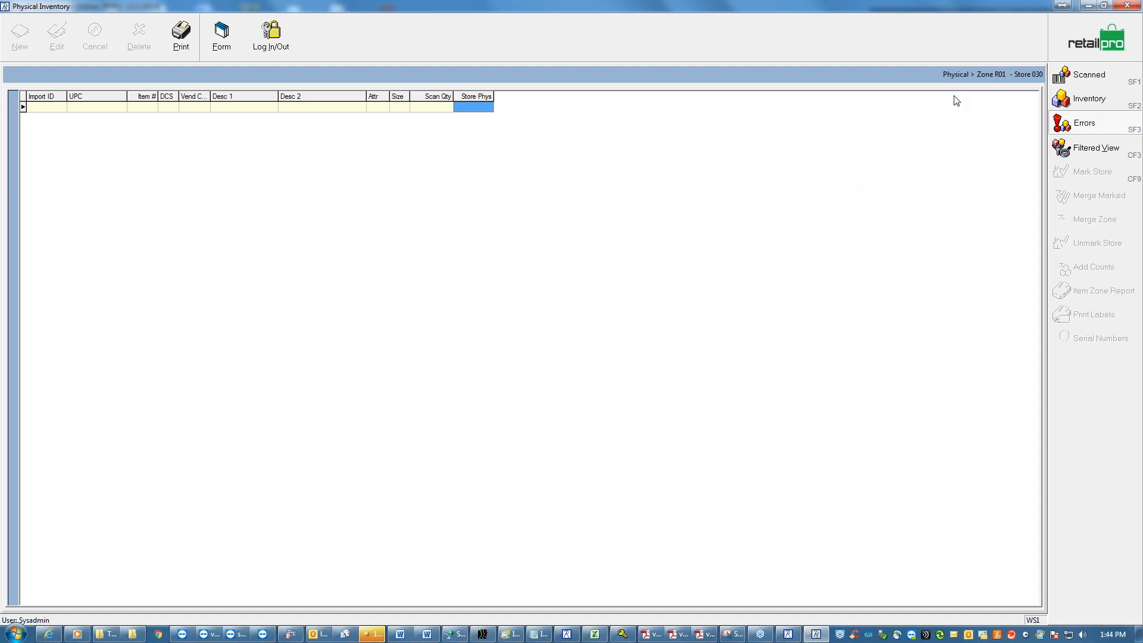
{"action": "left_click", "coordinate": [1096, 40]}
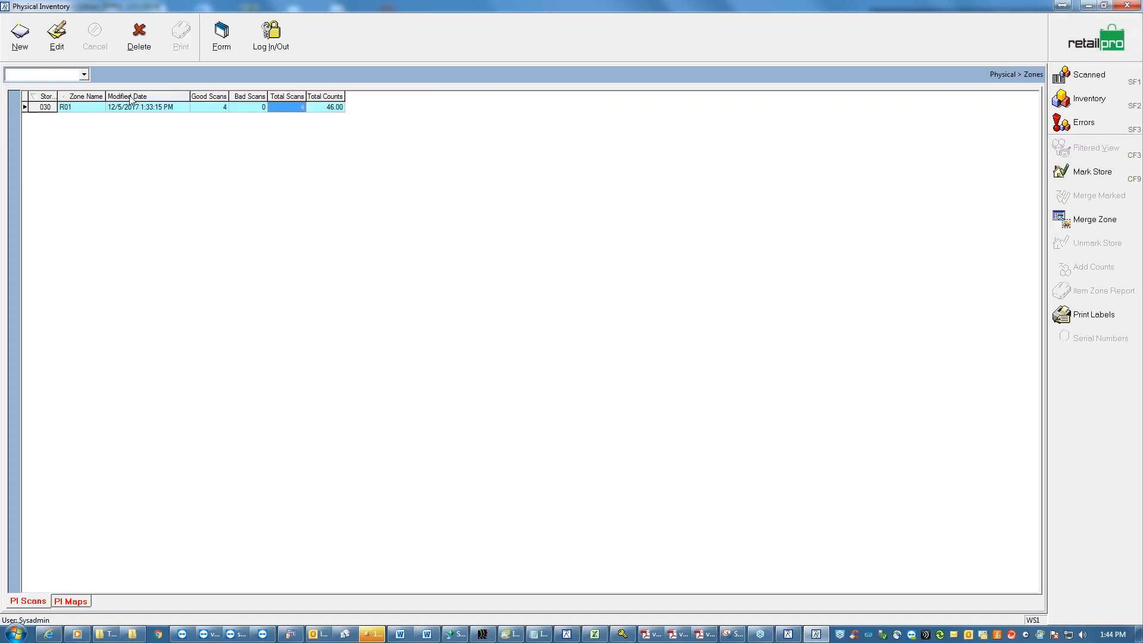
{"action": "left_click", "coordinate": [88, 107]}
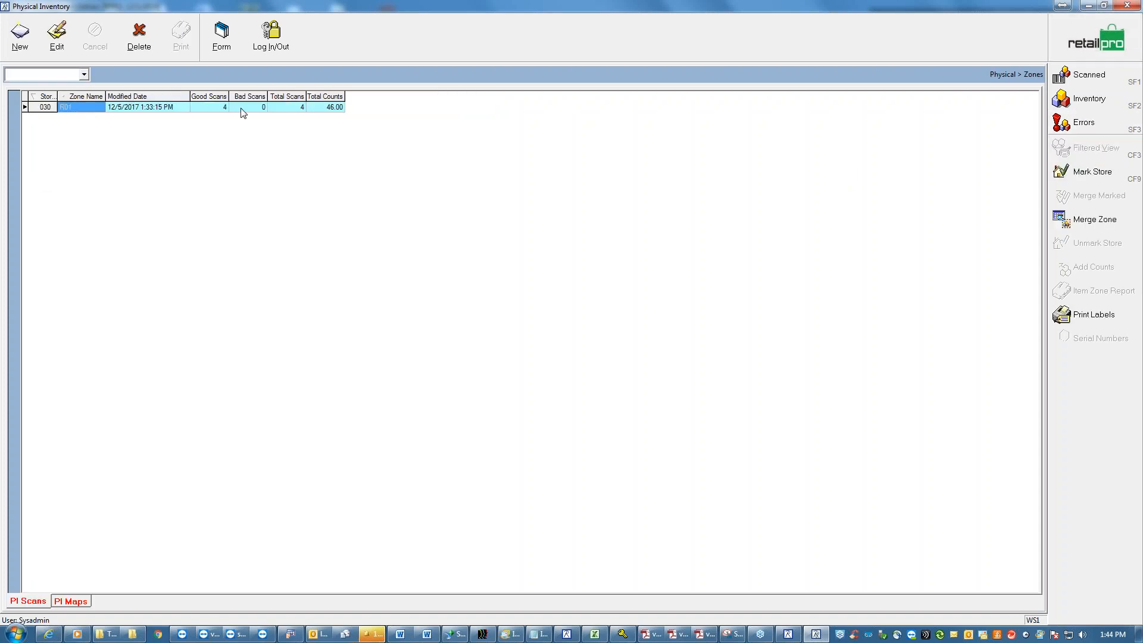
Create a new zone named ERROR for store 030 - BOOT COUNTRY/N. DAYTON.
{"action": "left_click", "coordinate": [23, 37]}
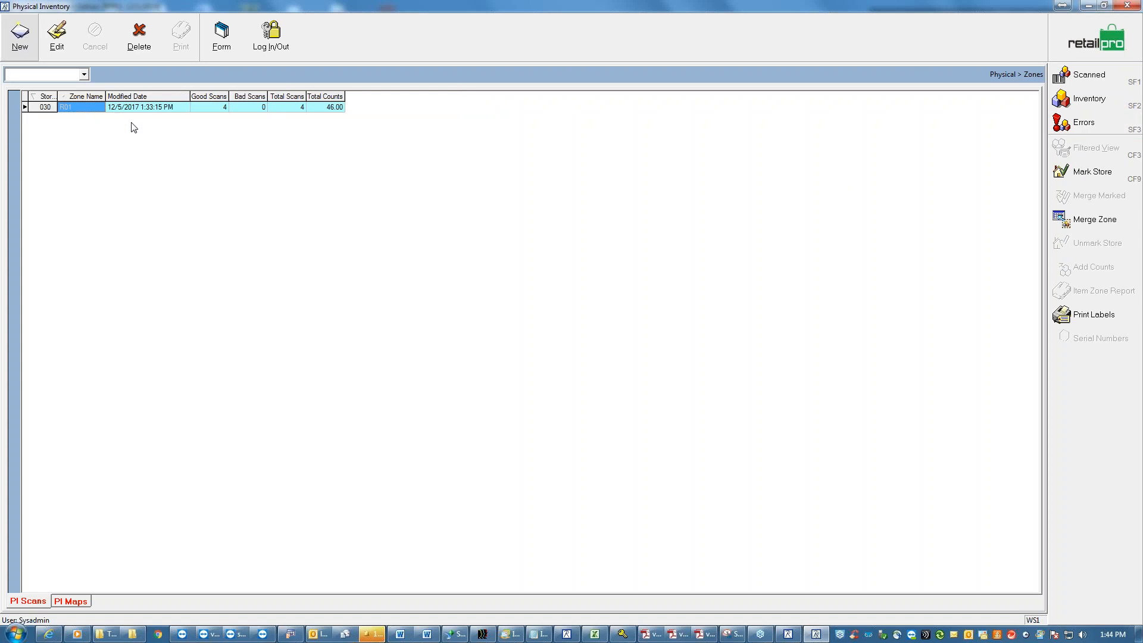
{"action": "left_click", "coordinate": [644, 218]}
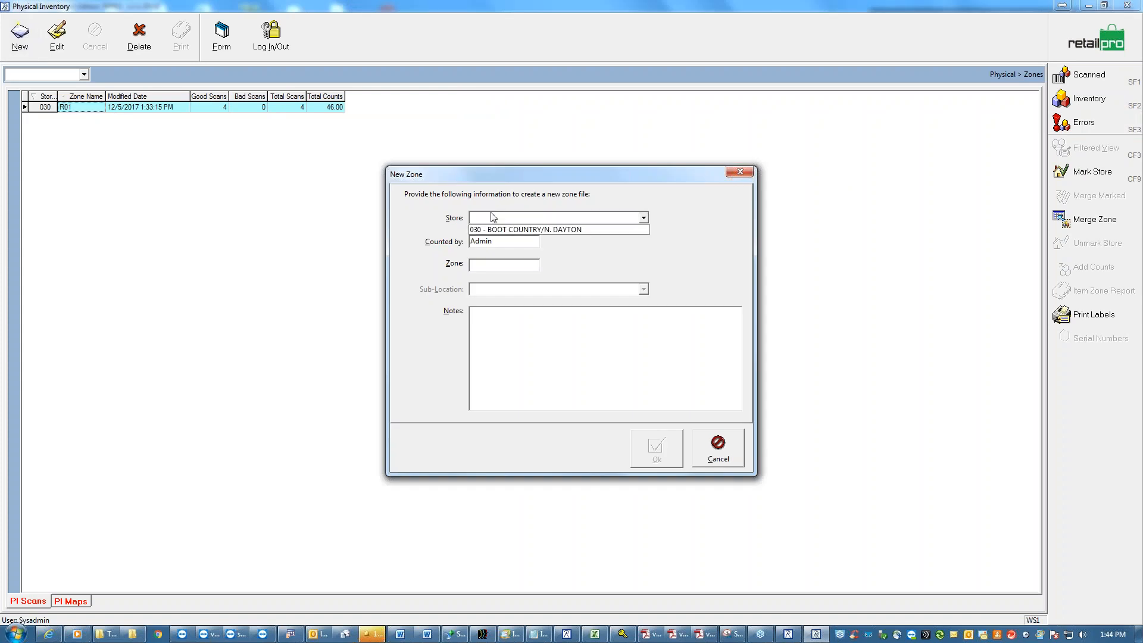
{"action": "left_click", "coordinate": [500, 230]}
{"action": "left_click", "coordinate": [484, 263]}
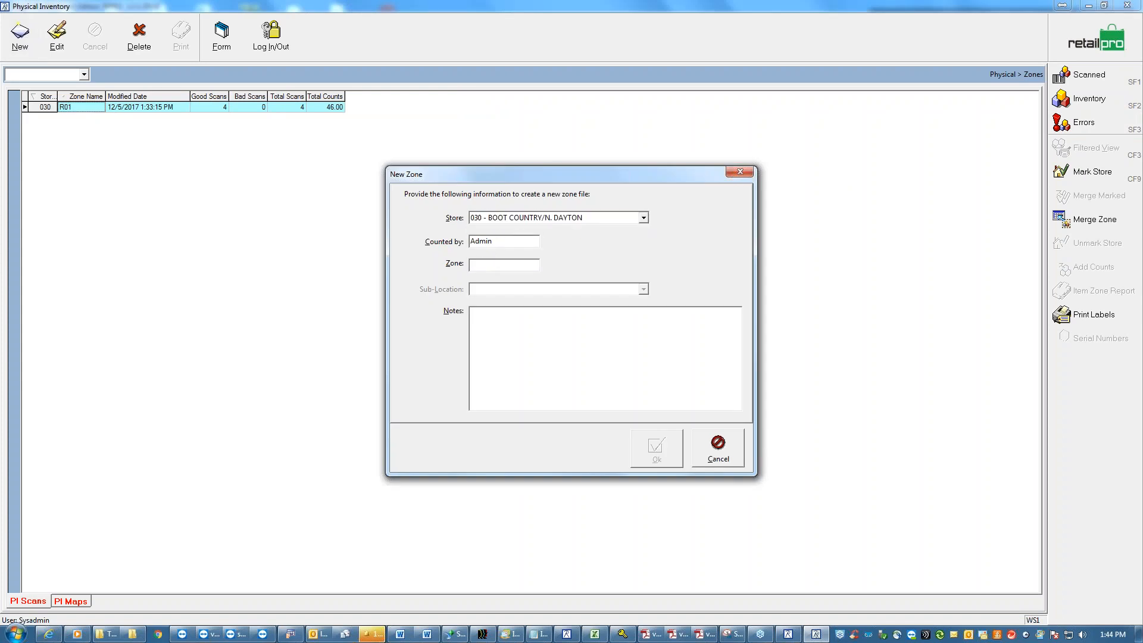
{"action": "type", "text": "ERROR"}
{"action": "left_click", "coordinate": [648, 448]}
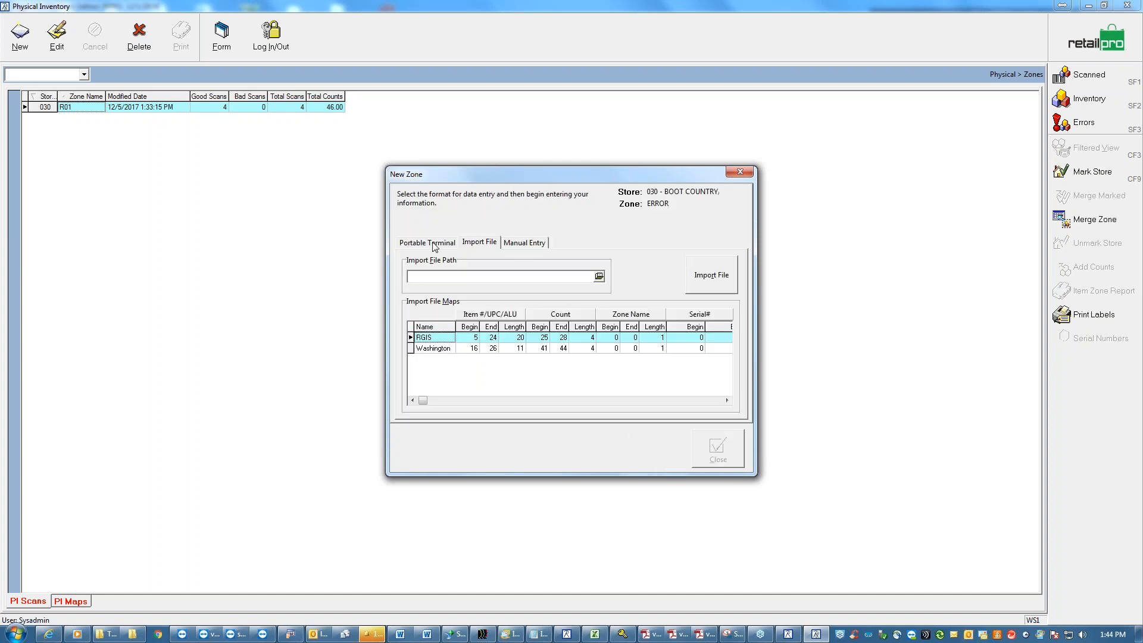
Manually enter item 101 once and item 1103 twice in zone ERROR, and reload the zone list.
{"action": "left_click", "coordinate": [524, 242]}
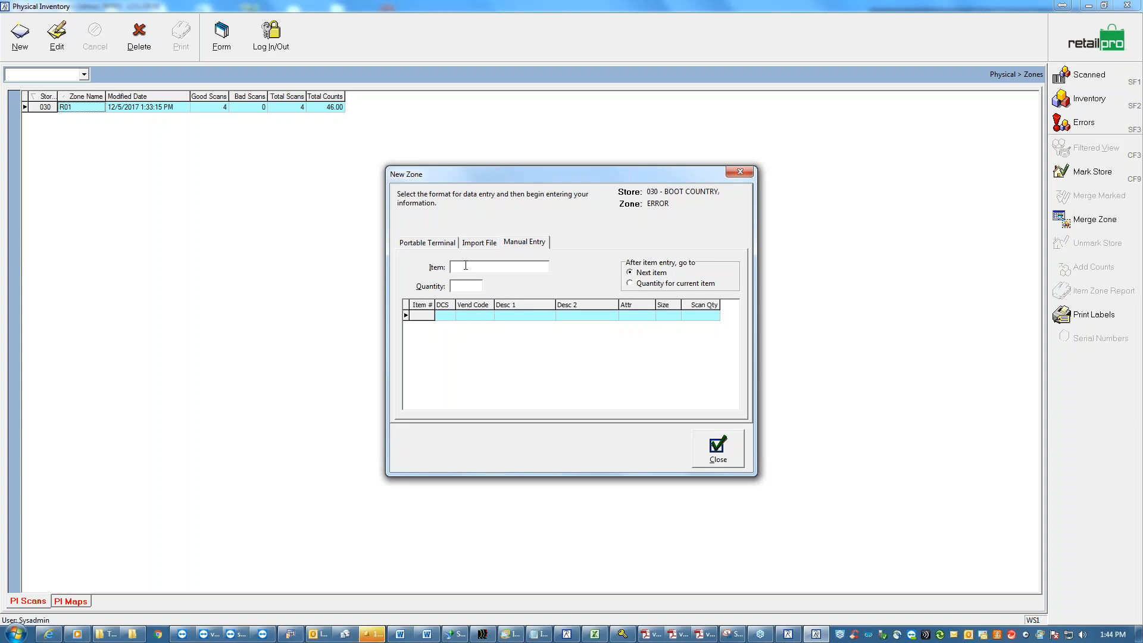
{"action": "type", "text": "101"}
{"action": "key", "text": "Return"}
{"action": "type", "text": "1103"}
{"action": "key", "text": "Return"}
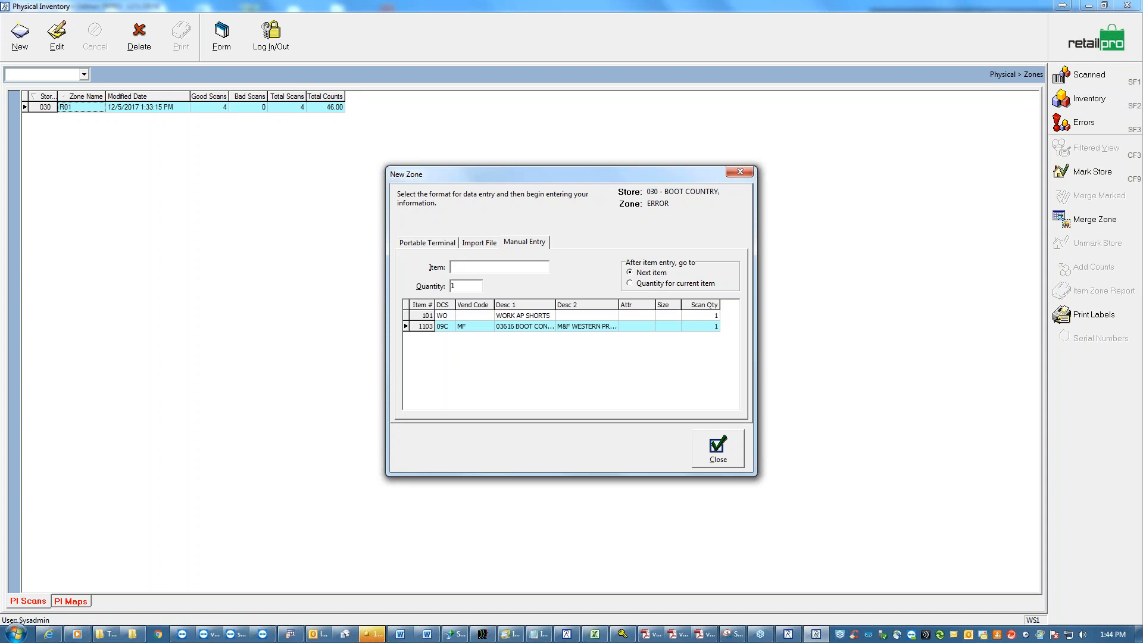
{"action": "type", "text": "1103"}
{"action": "key", "text": "Return"}
{"action": "left_click", "coordinate": [718, 448]}
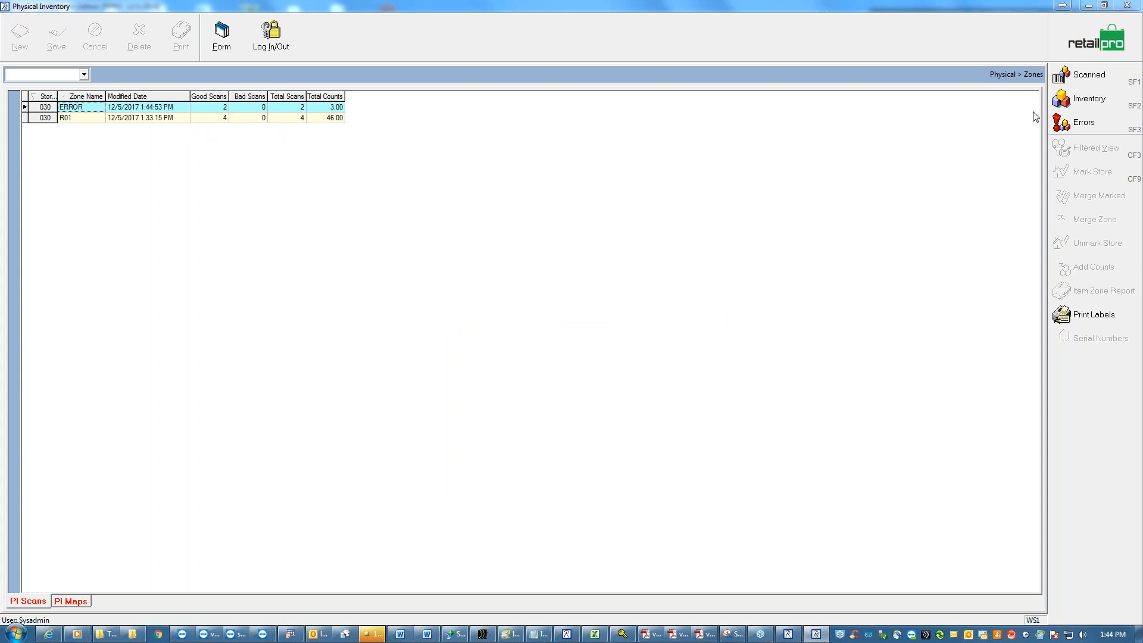
{"action": "left_click", "coordinate": [1093, 40]}
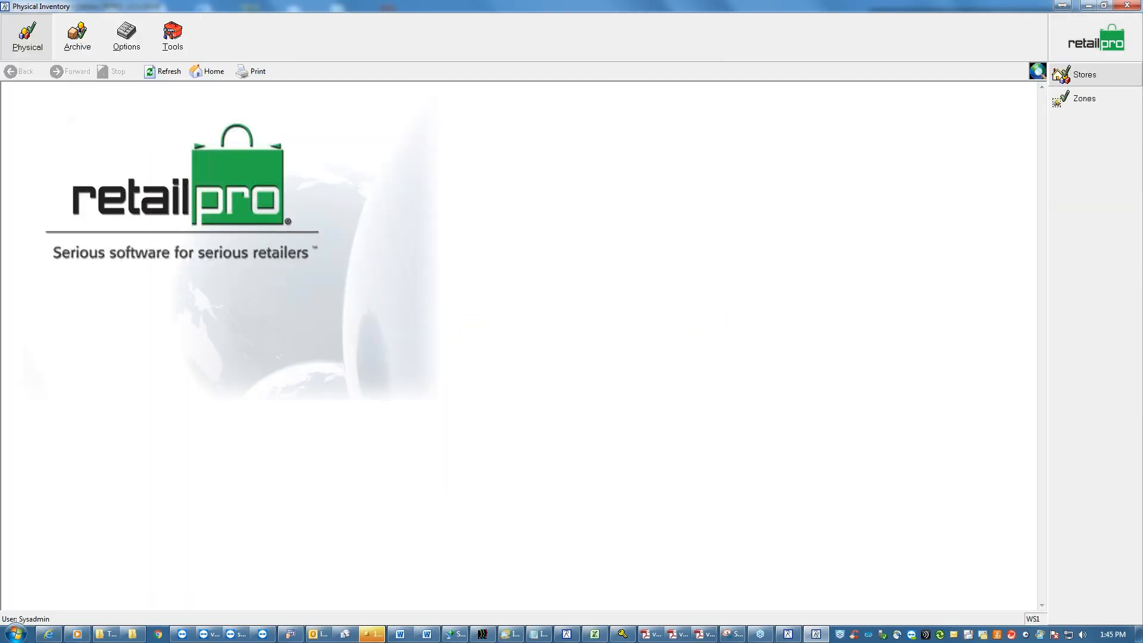
{"action": "left_click", "coordinate": [1084, 99]}
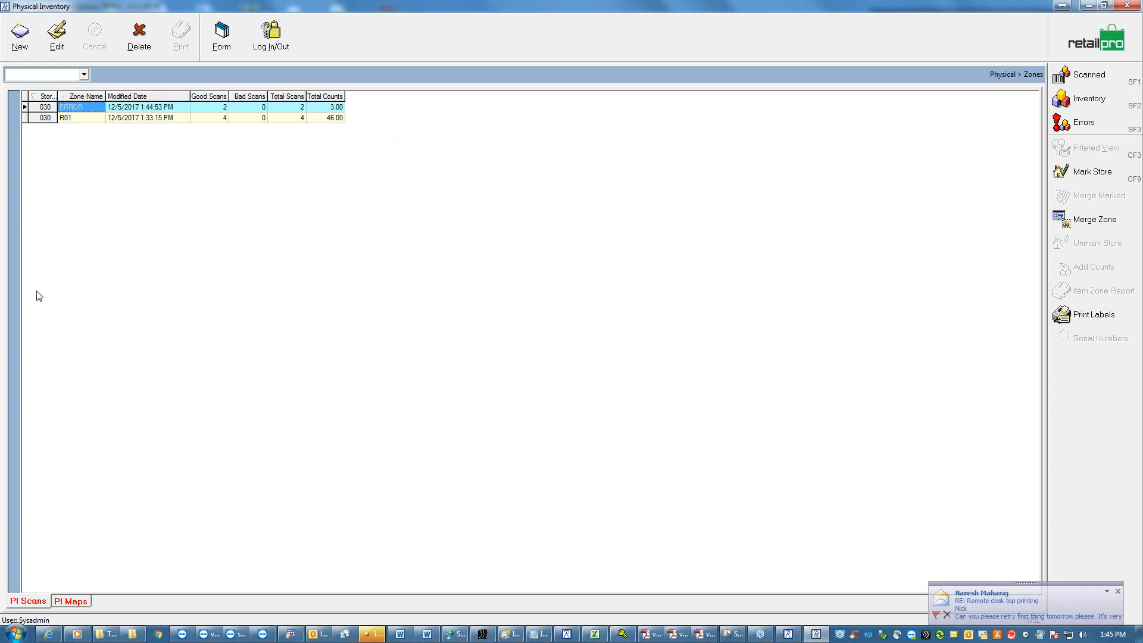
Check the ERROR zone's scan figures and merge zone R01 into the store count, verified by Admin.
{"action": "left_click", "coordinate": [211, 108]}
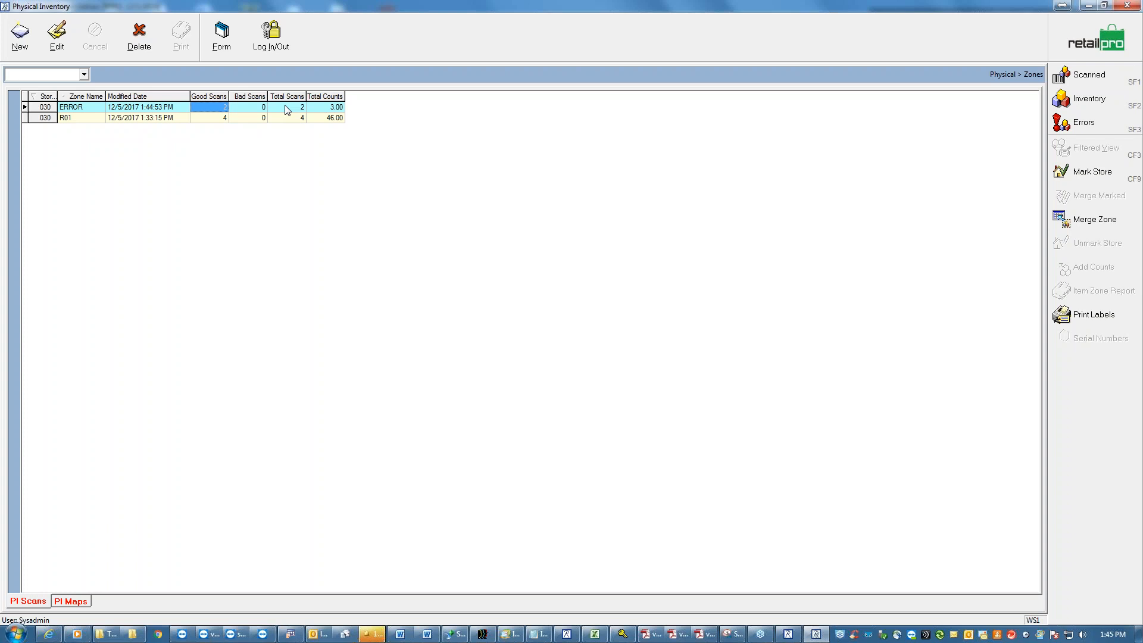
{"action": "left_click", "coordinate": [84, 117]}
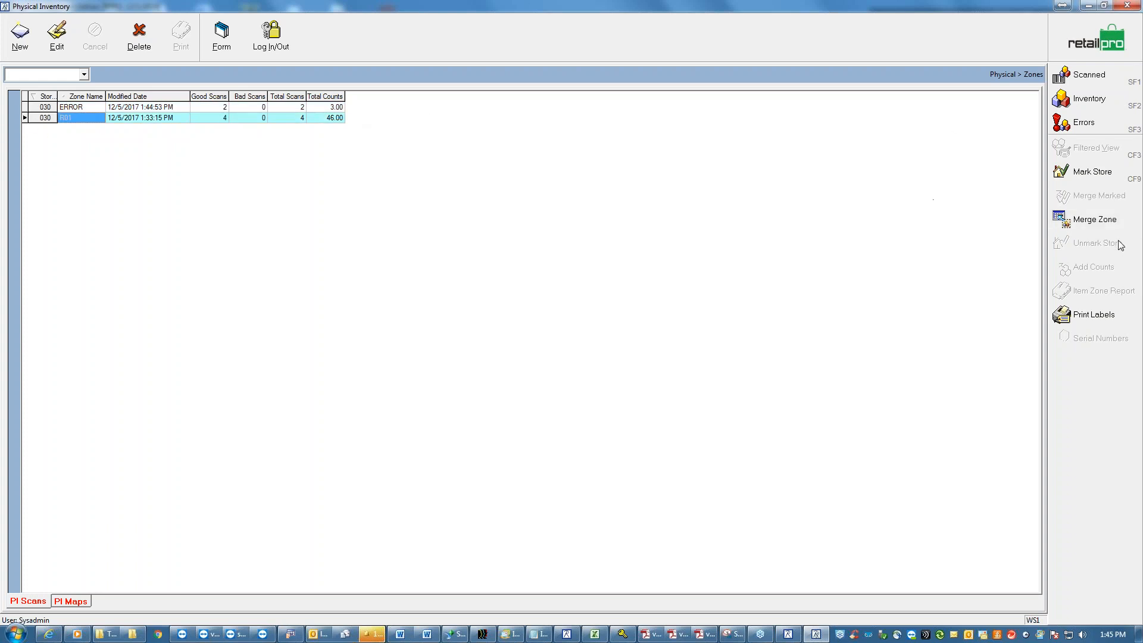
{"action": "left_click", "coordinate": [1096, 220]}
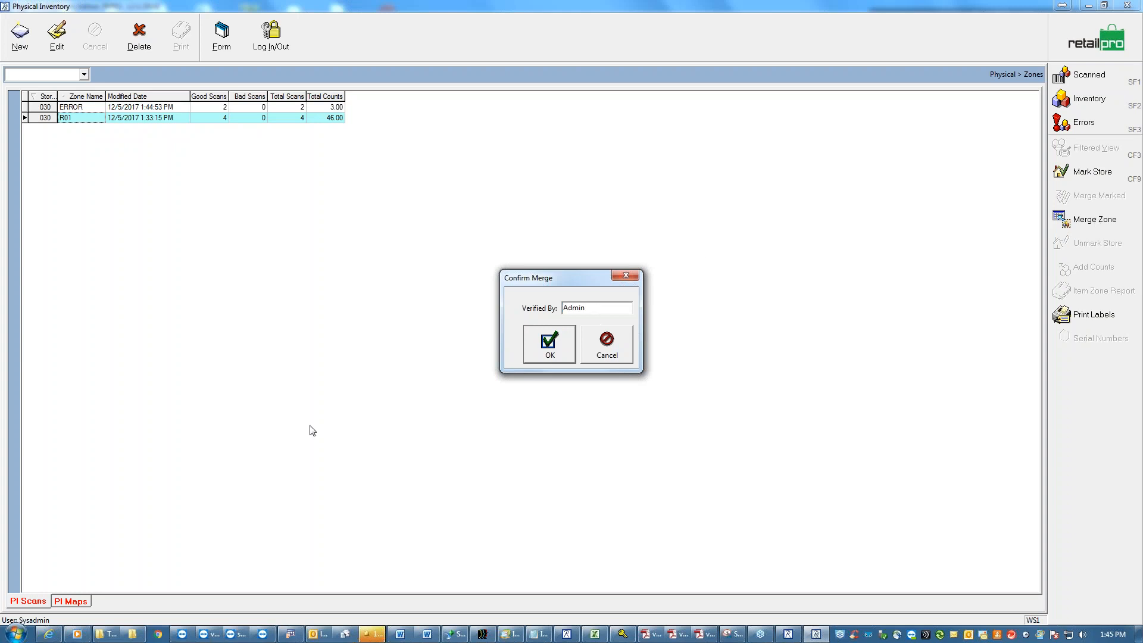
{"action": "left_click", "coordinate": [543, 357]}
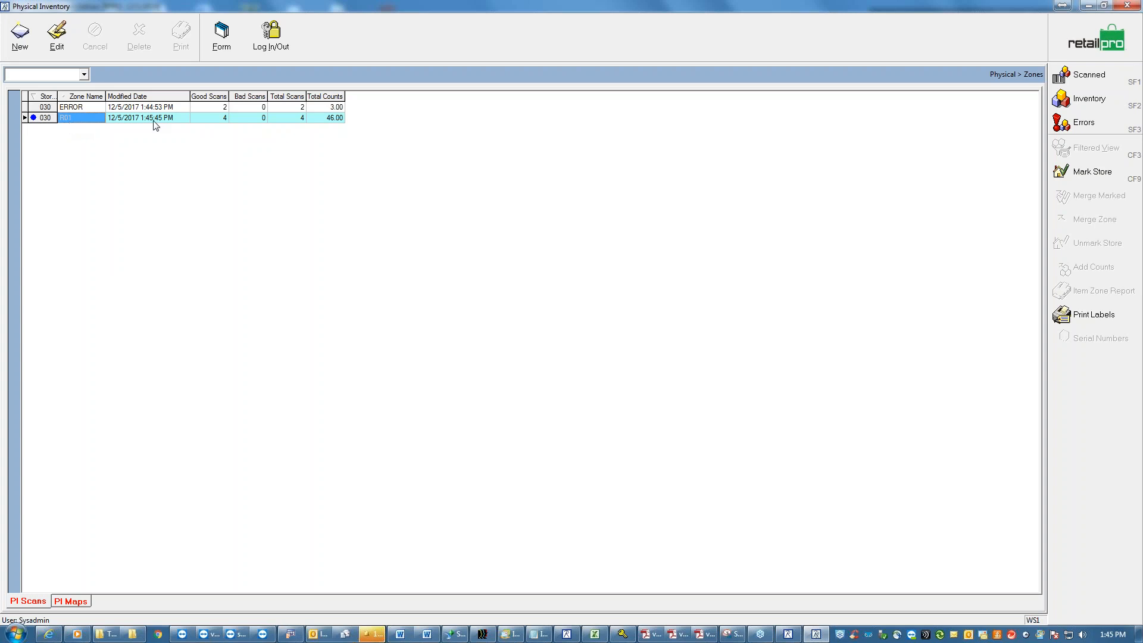
Review the scanned items and scan quantities of merged zone R01, and return to the zone list.
{"action": "left_click", "coordinate": [211, 118]}
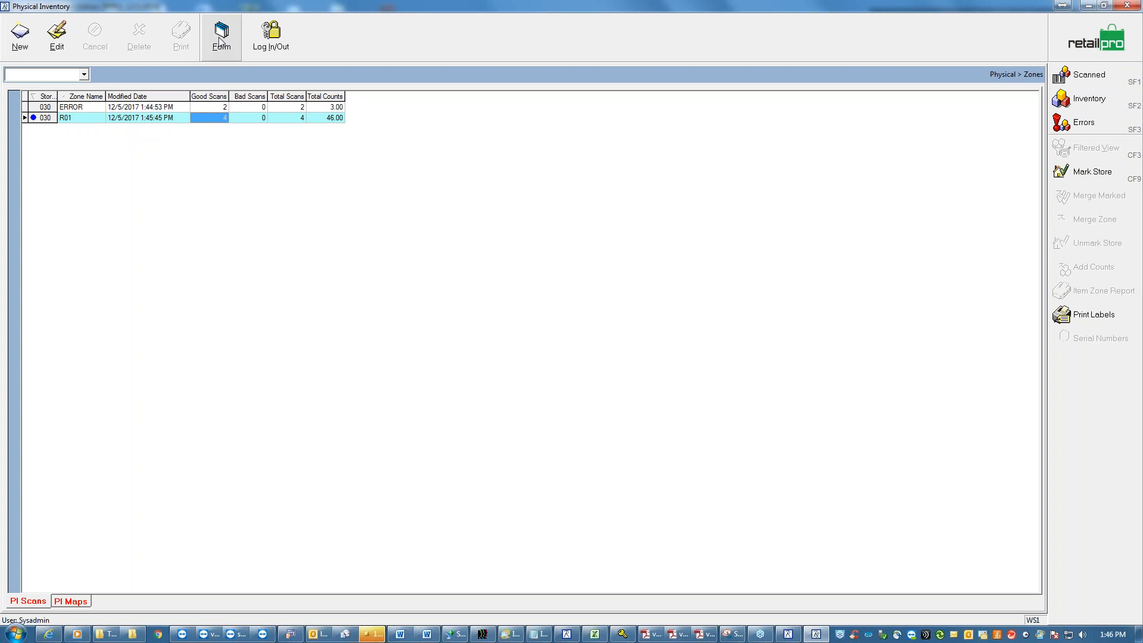
{"action": "left_click", "coordinate": [1086, 75]}
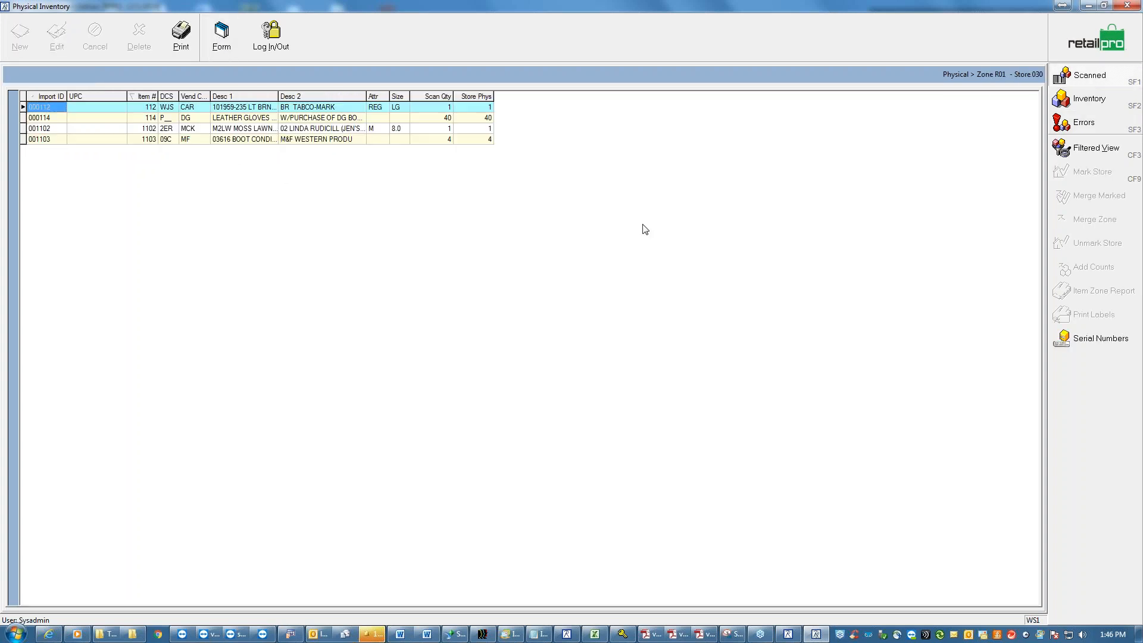
{"action": "left_click", "coordinate": [435, 118]}
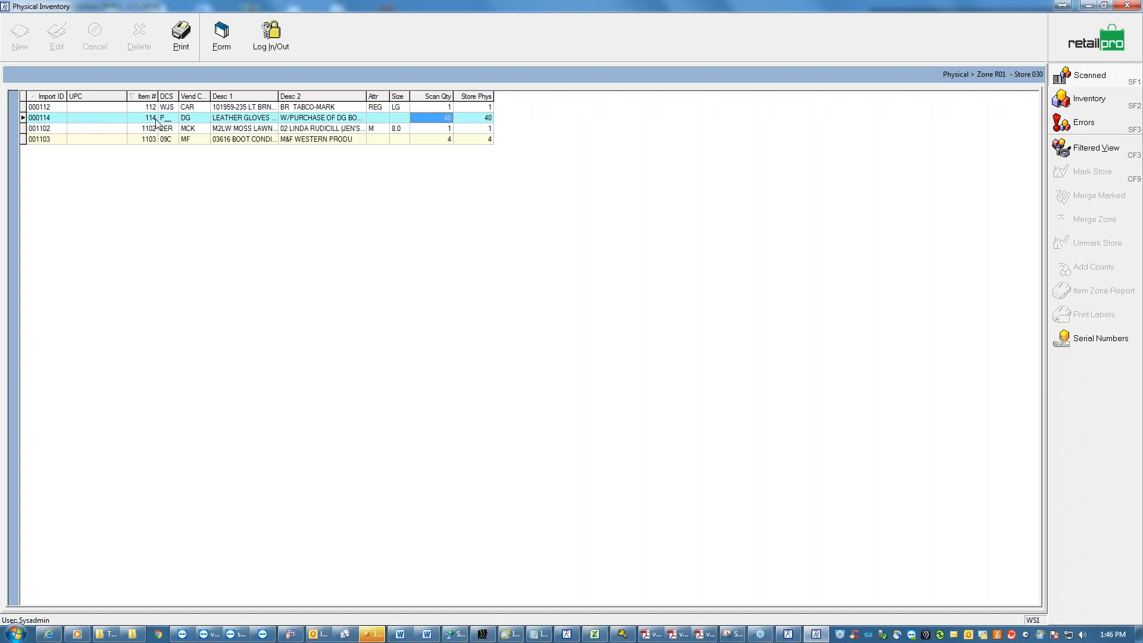
{"action": "left_click", "coordinate": [1082, 24]}
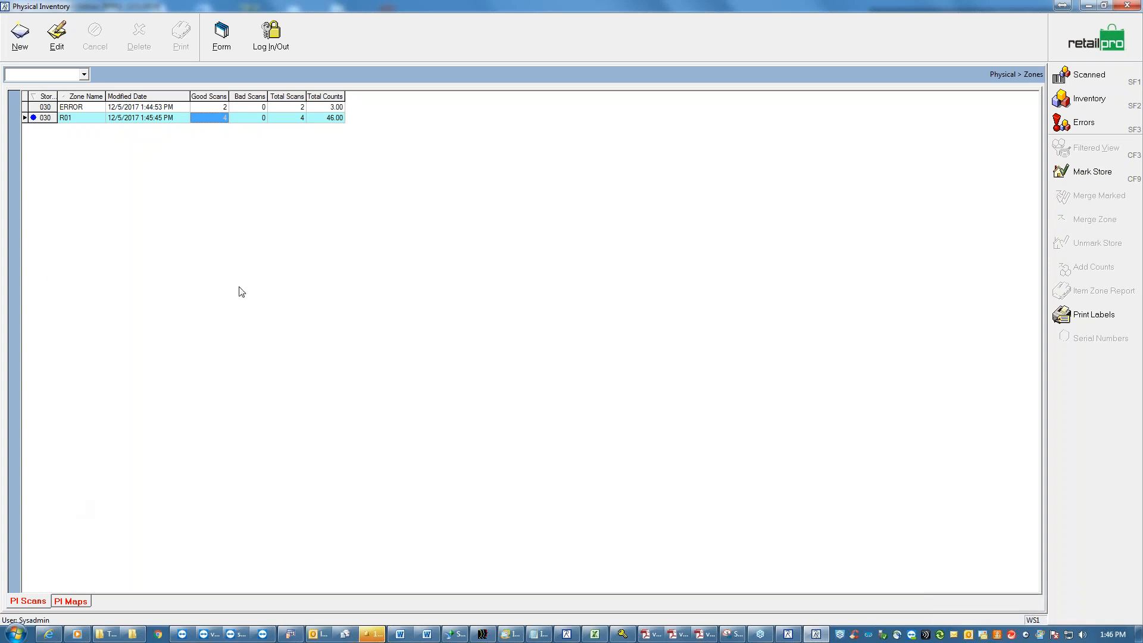
Mark the unmerged zones of store 030 and merge the marked zones, verified by Admin.
{"action": "left_click", "coordinate": [1097, 177]}
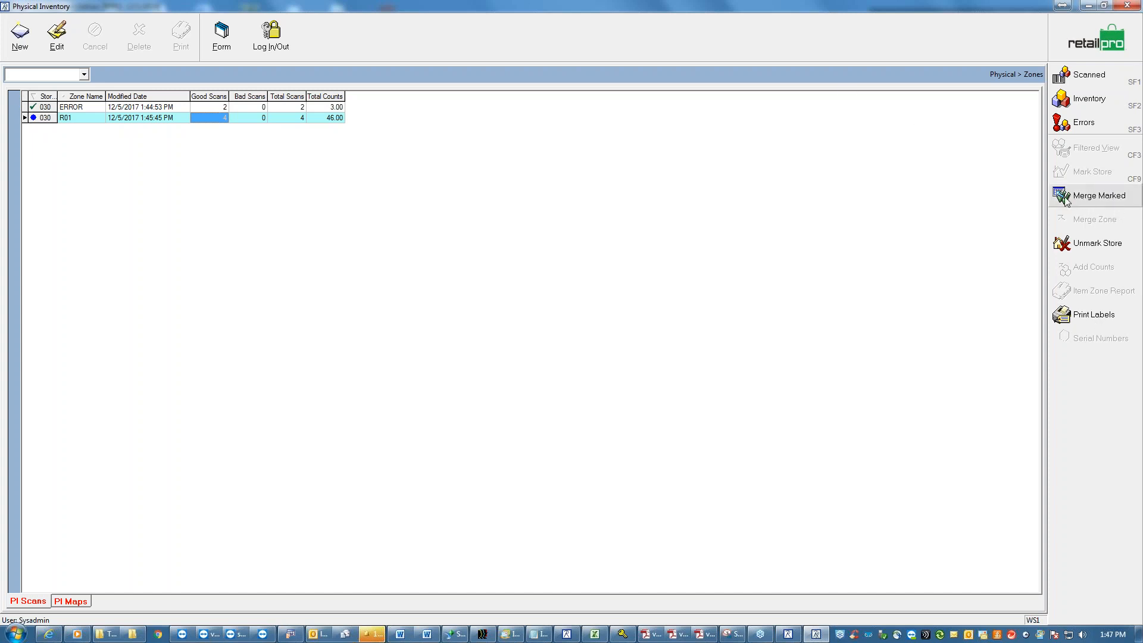
{"action": "left_click", "coordinate": [1108, 200]}
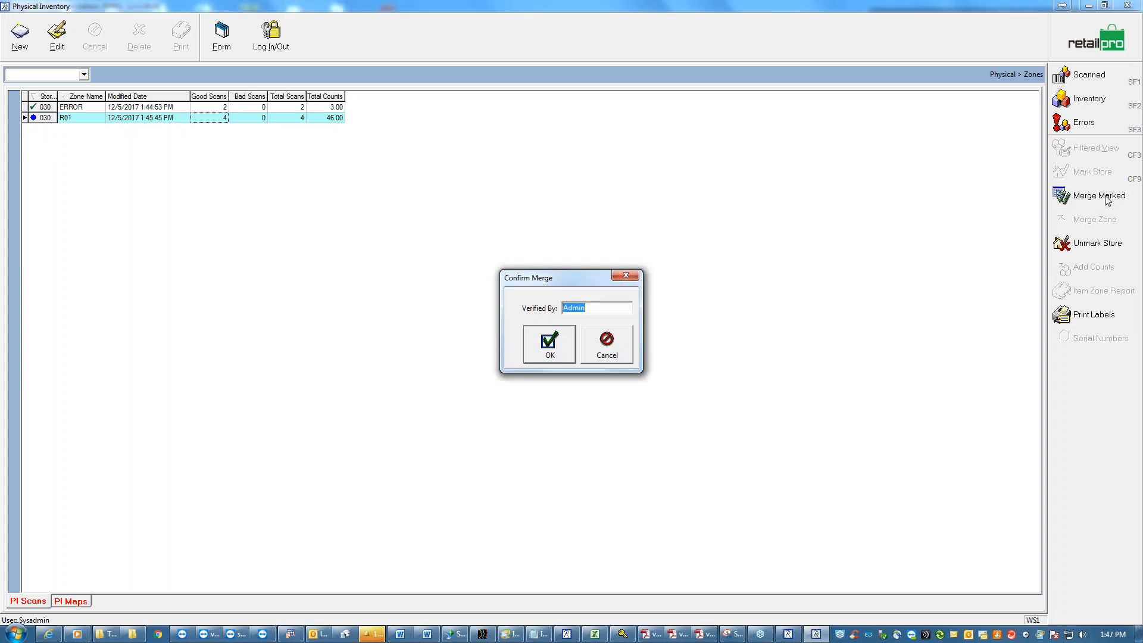
{"action": "left_click", "coordinate": [556, 346]}
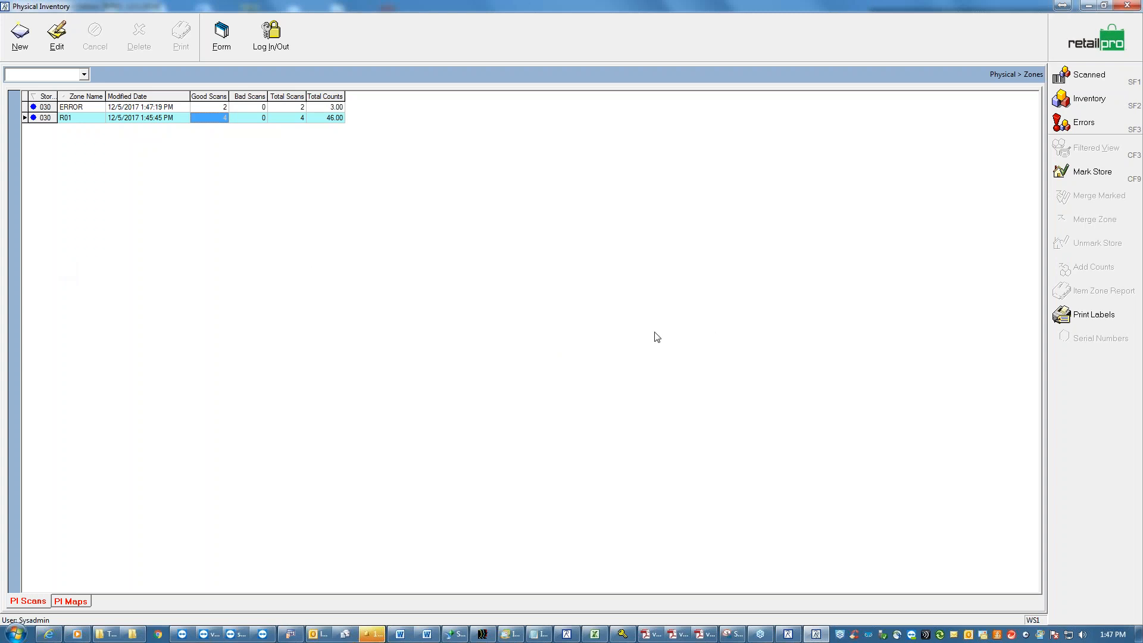
Examine which actions are available for the zone list in Actions Setup, and cancel the setup.
{"action": "left_click", "coordinate": [82, 109]}
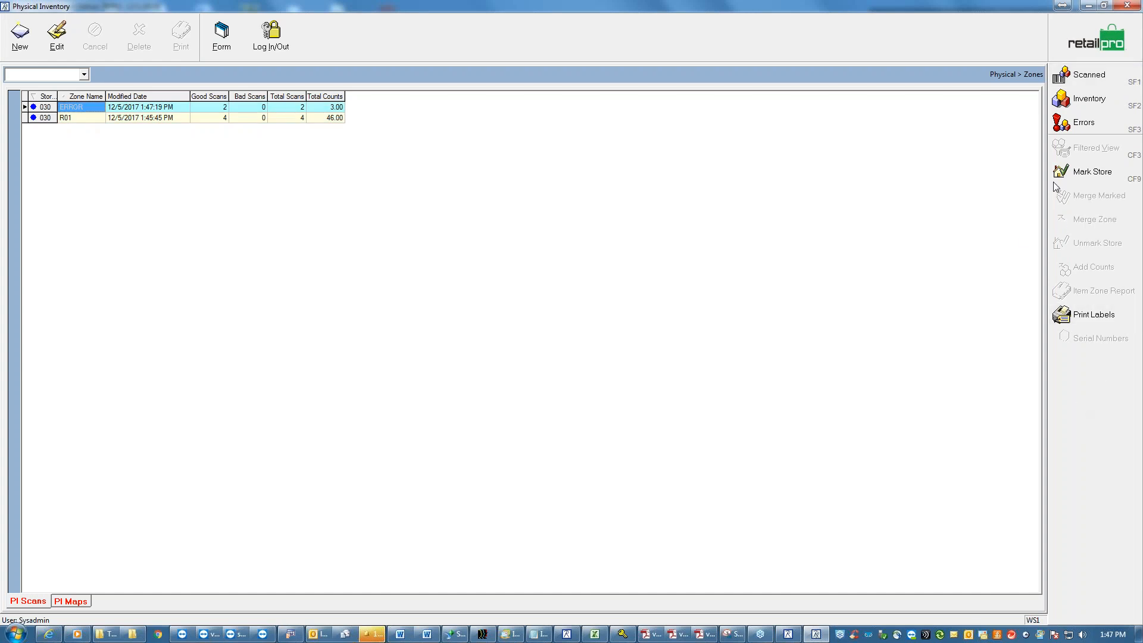
{"action": "right_click", "coordinate": [1101, 400]}
{"action": "left_click", "coordinate": [1067, 421]}
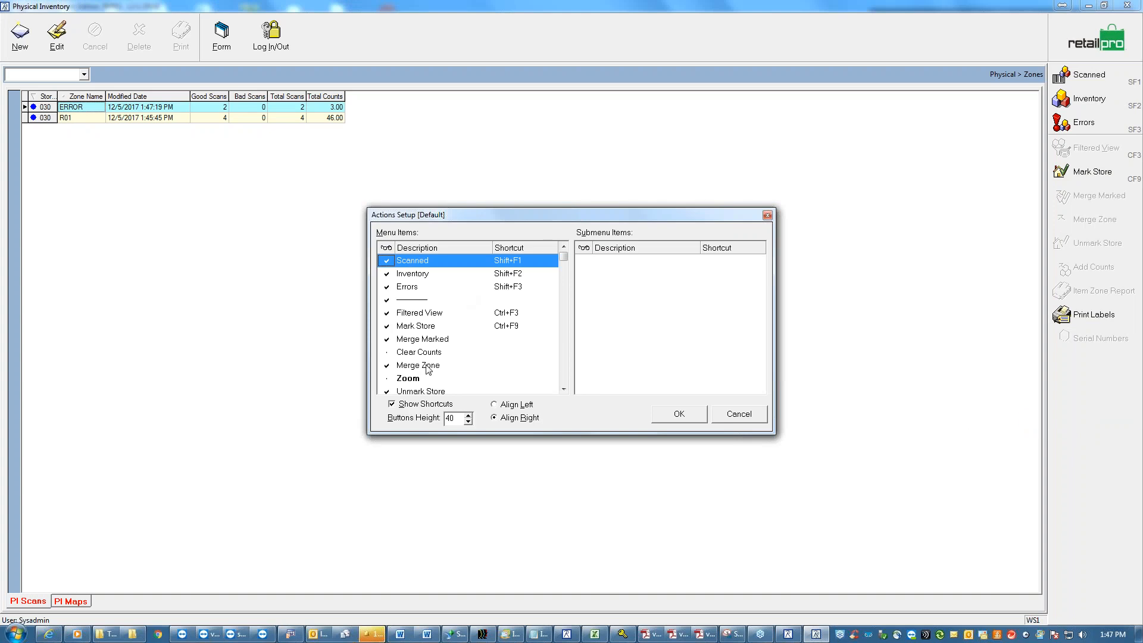
{"action": "left_click", "coordinate": [563, 389]}
{"action": "left_click", "coordinate": [564, 390]}
{"action": "left_click", "coordinate": [563, 390]}
{"action": "left_click", "coordinate": [564, 390]}
{"action": "left_click", "coordinate": [563, 389]}
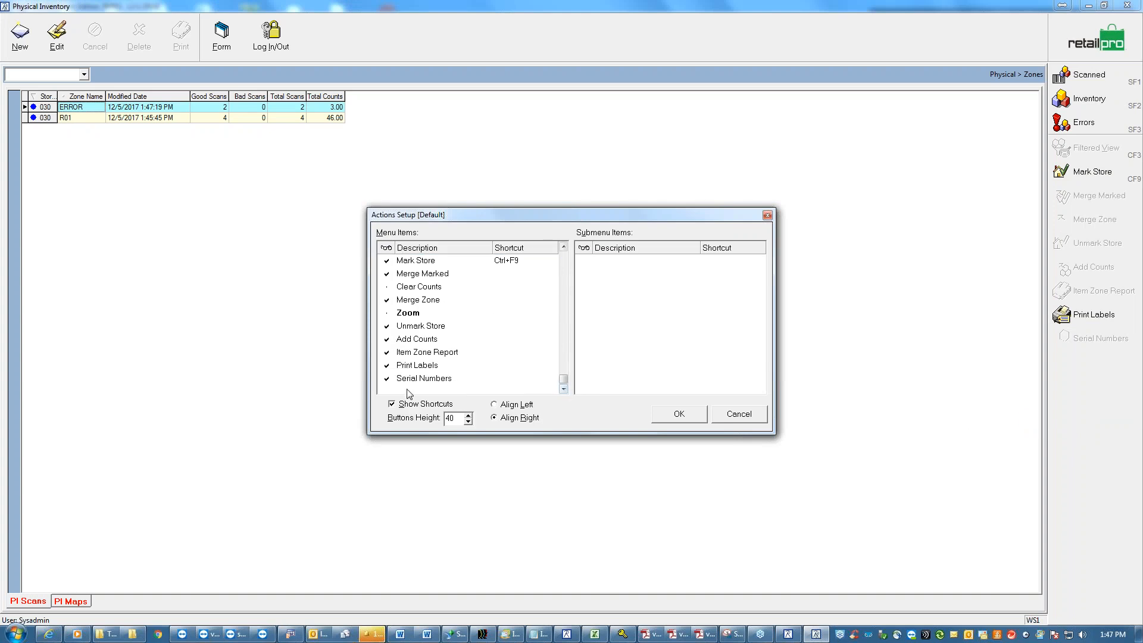
{"action": "left_click", "coordinate": [564, 247]}
{"action": "left_click", "coordinate": [564, 247]}
{"action": "left_click", "coordinate": [564, 248]}
{"action": "left_click", "coordinate": [564, 247]}
{"action": "left_click", "coordinate": [563, 247]}
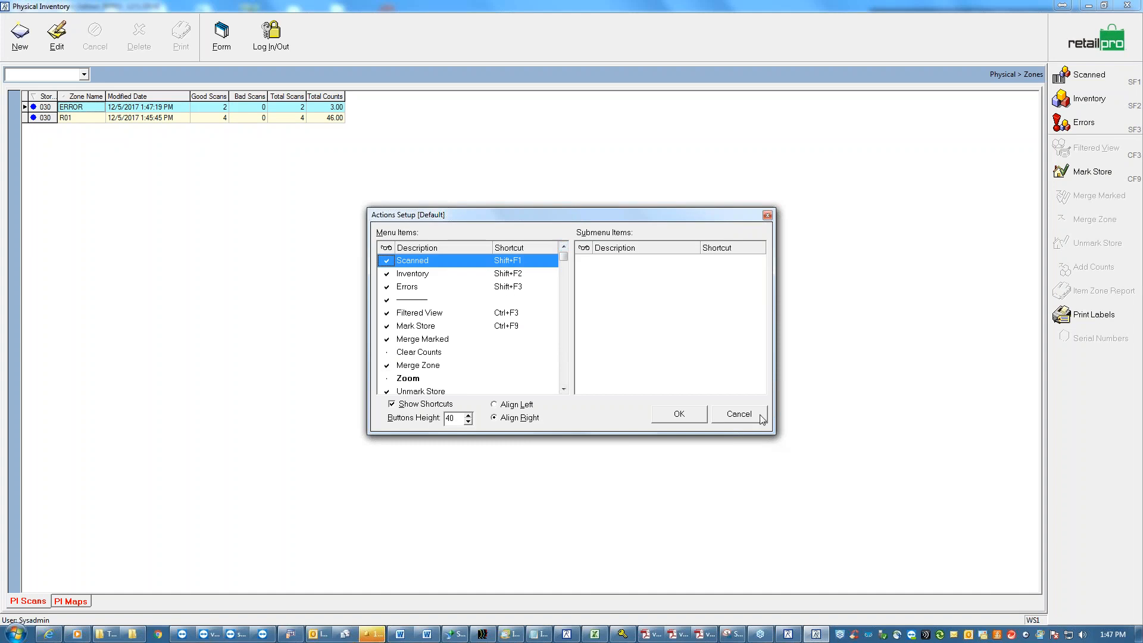
{"action": "left_click", "coordinate": [760, 416]}
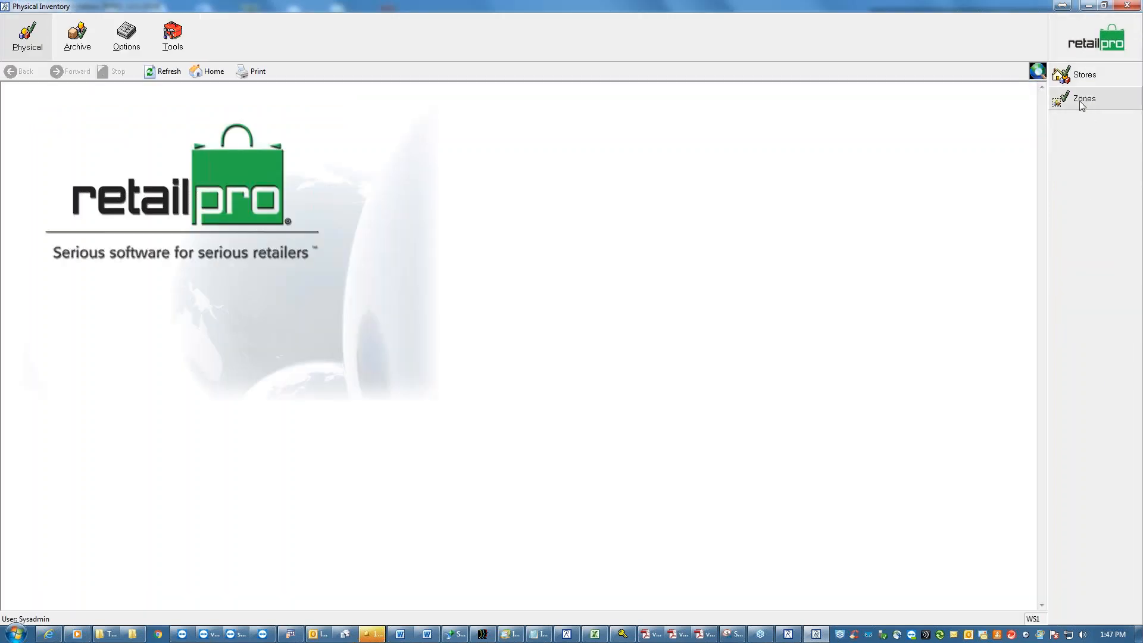
Unmerge the ERROR zone from the merged zones of store 030.
{"action": "left_click", "coordinate": [1084, 76]}
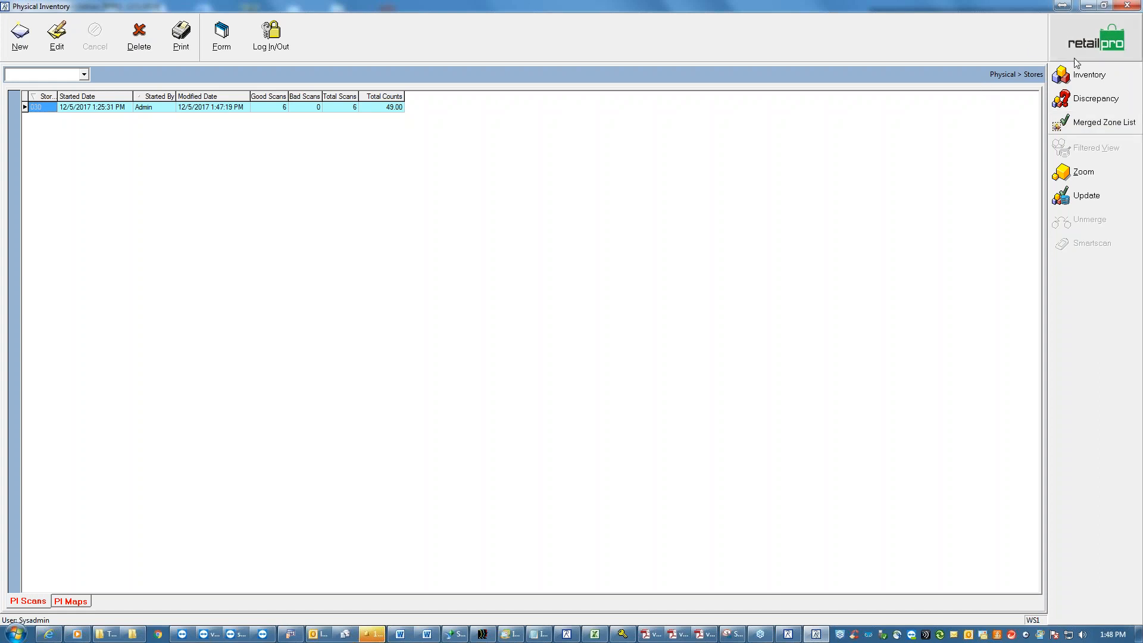
{"action": "left_click", "coordinate": [1096, 125]}
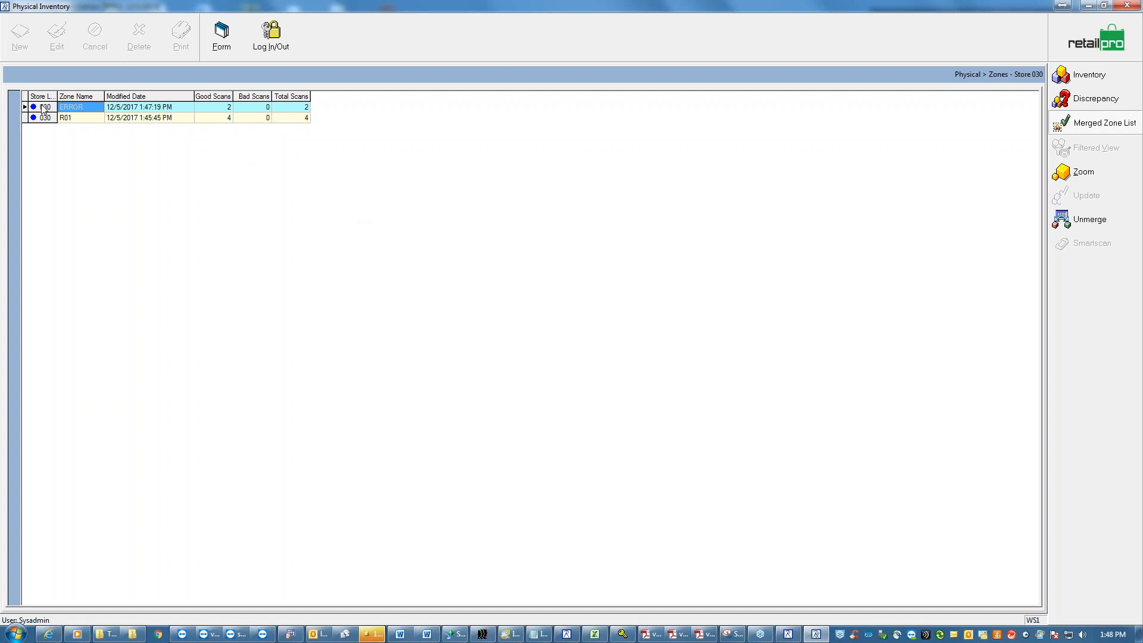
{"action": "left_click", "coordinate": [181, 108]}
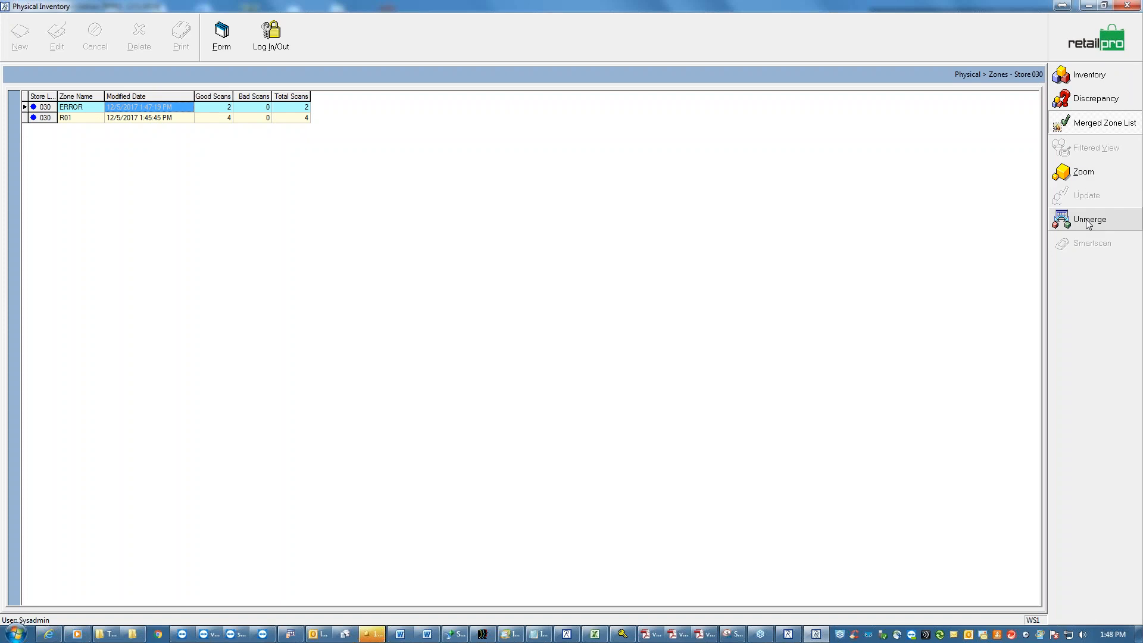
{"action": "left_click", "coordinate": [1061, 228]}
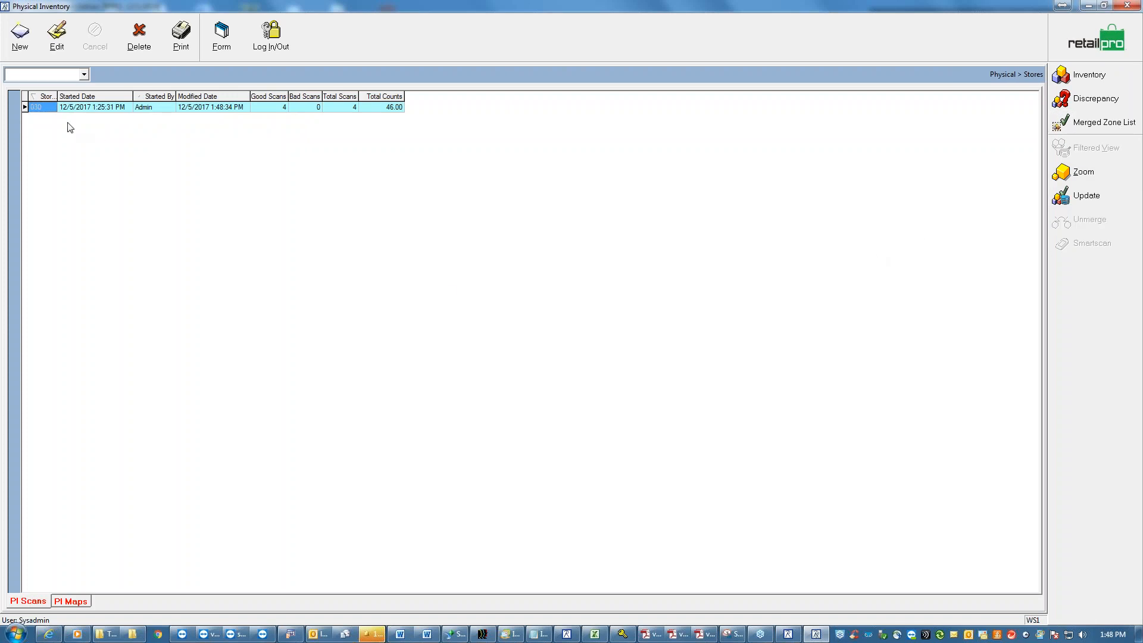
Set the scan quantity of item 101 (WORK AP SHORTS) in zone ERROR to 12 and save it.
{"action": "left_click", "coordinate": [1077, 31]}
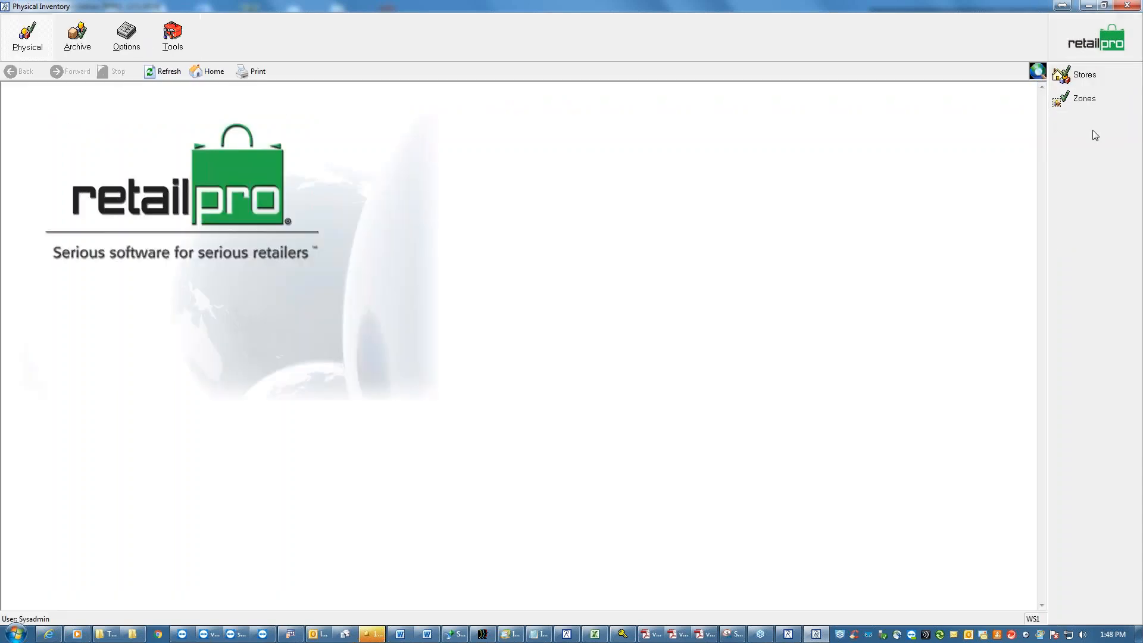
{"action": "left_click", "coordinate": [1082, 101]}
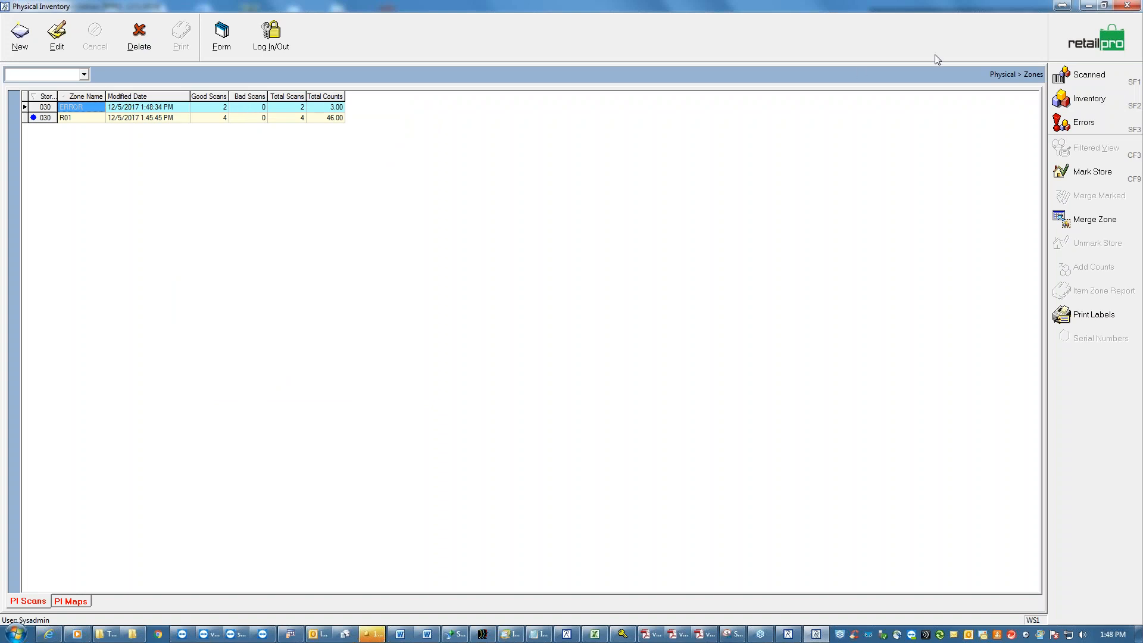
{"action": "left_click", "coordinate": [1095, 74]}
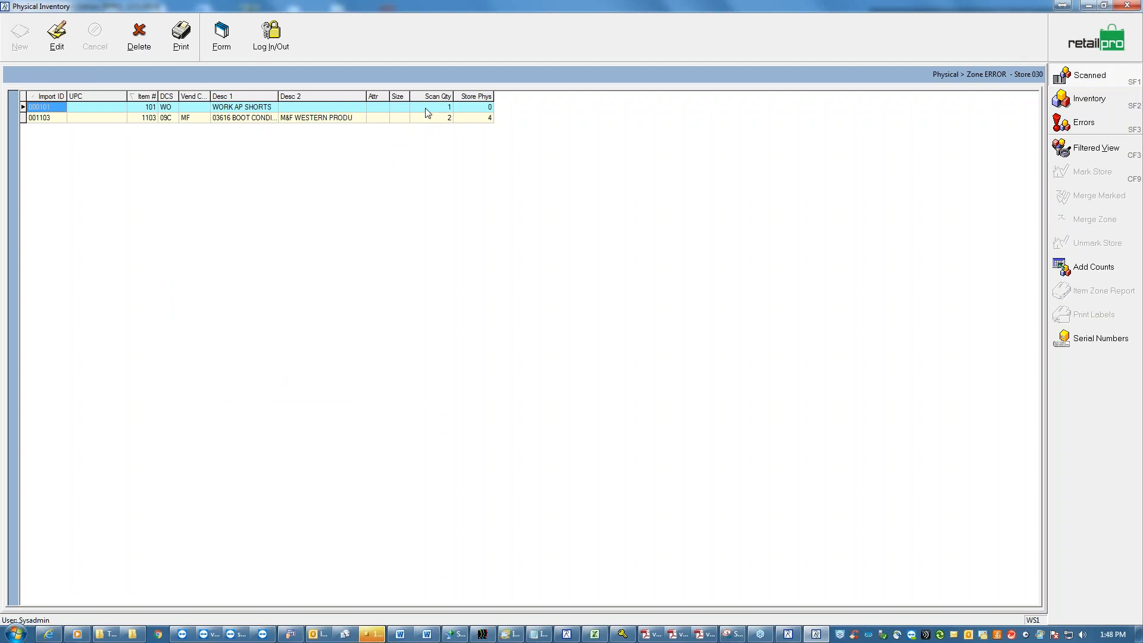
{"action": "left_click", "coordinate": [427, 113]}
{"action": "left_click", "coordinate": [56, 36]}
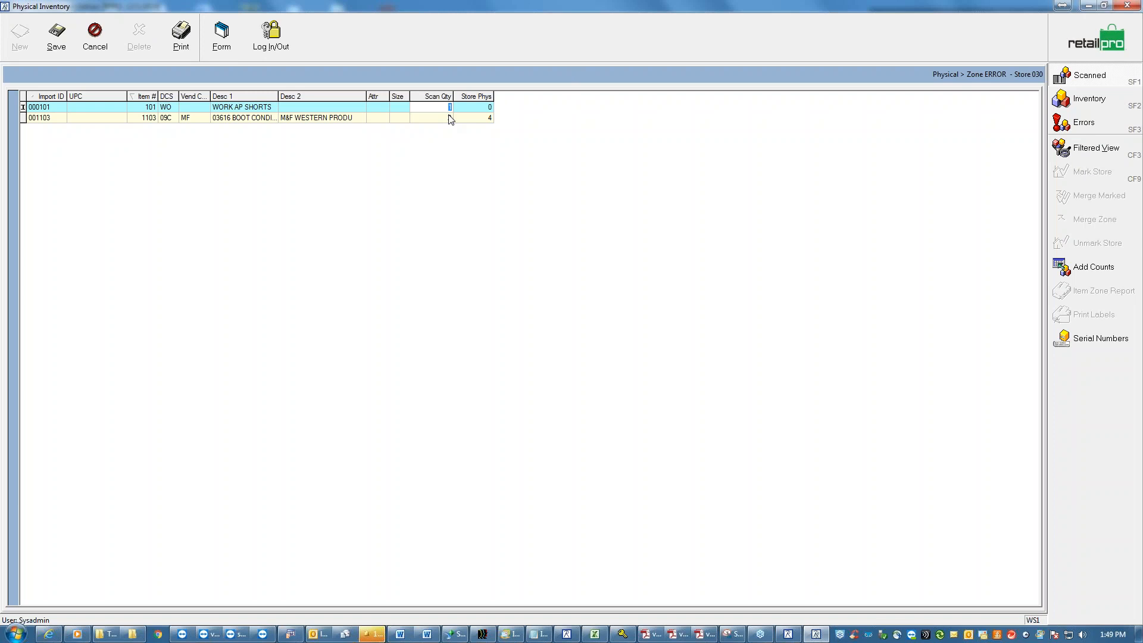
{"action": "left_click", "coordinate": [57, 35]}
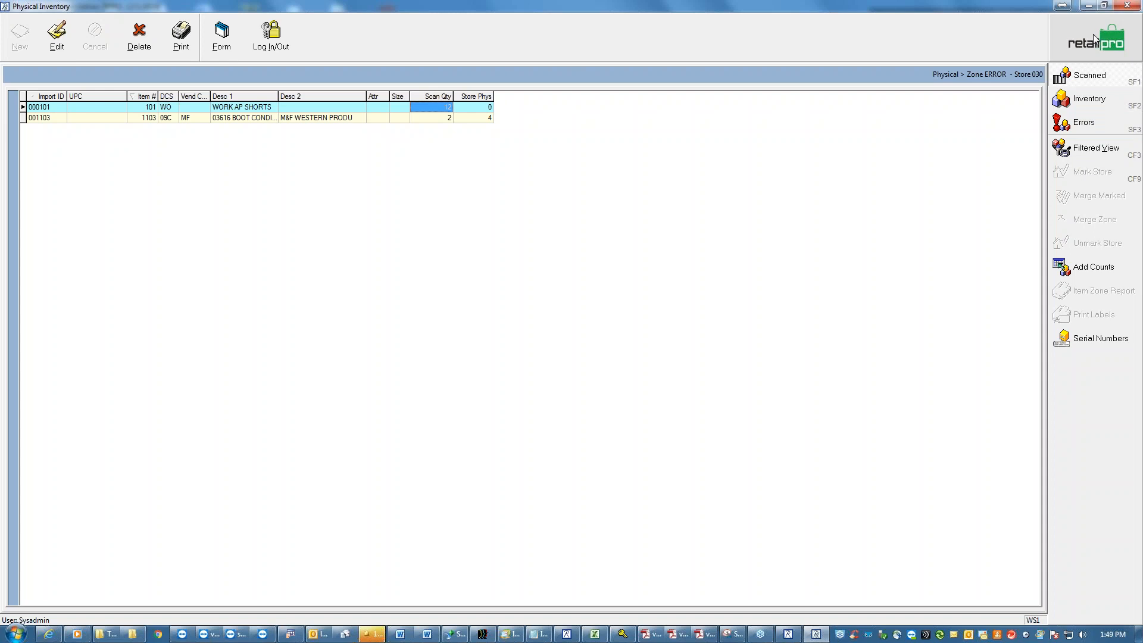
Return to the zone list and merge the corrected ERROR zone, keeping the suggested verifier.
{"action": "left_click", "coordinate": [1090, 75]}
{"action": "left_click", "coordinate": [1081, 231]}
{"action": "left_click", "coordinate": [547, 344]}
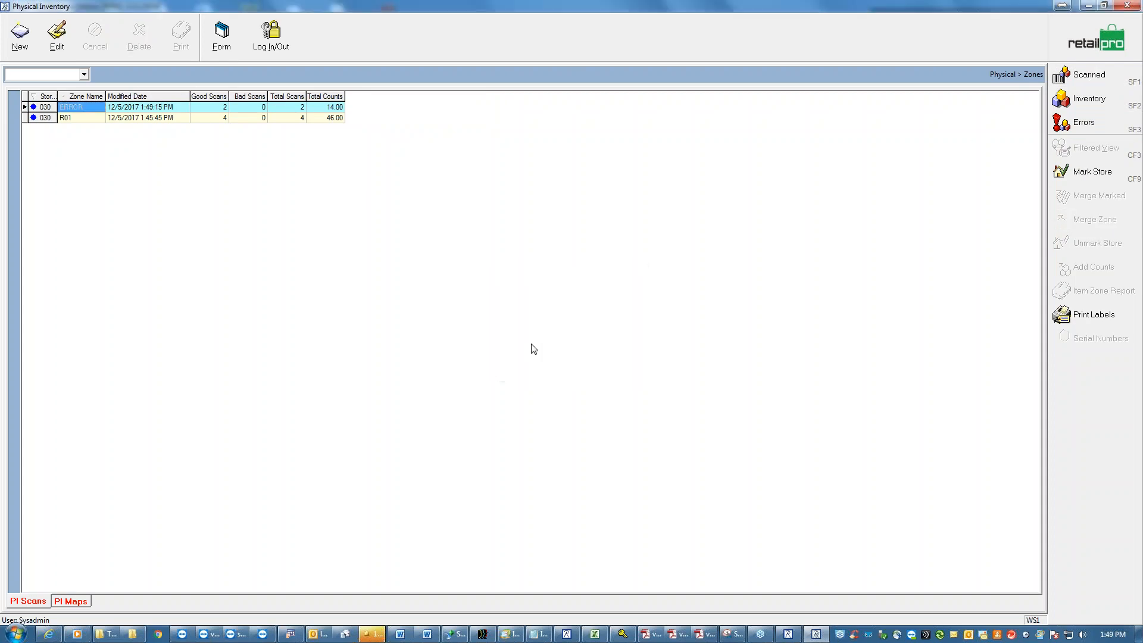
Go to the store list and check the start details, good scans and total counts of store 030.
{"action": "left_click", "coordinate": [1095, 40]}
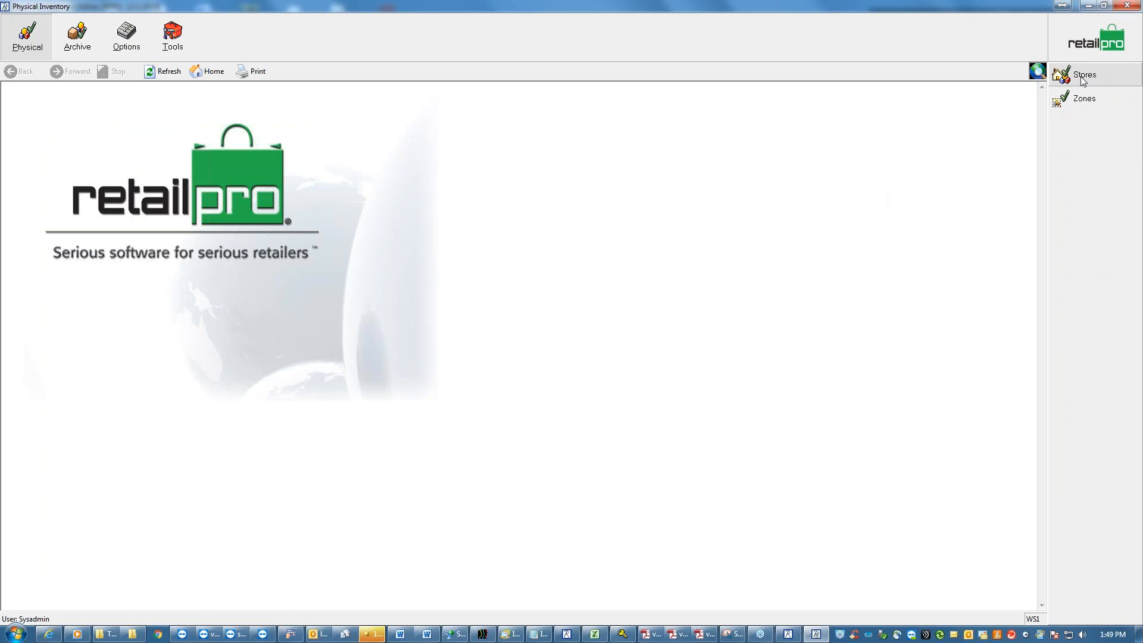
{"action": "left_click", "coordinate": [1098, 80]}
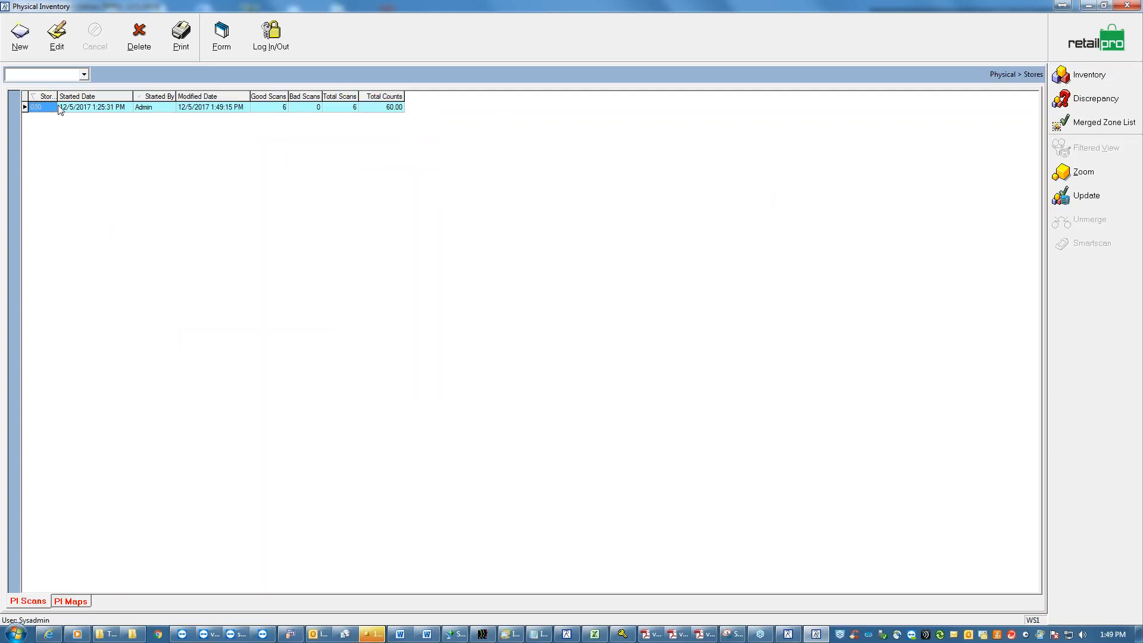
{"action": "left_click", "coordinate": [156, 110]}
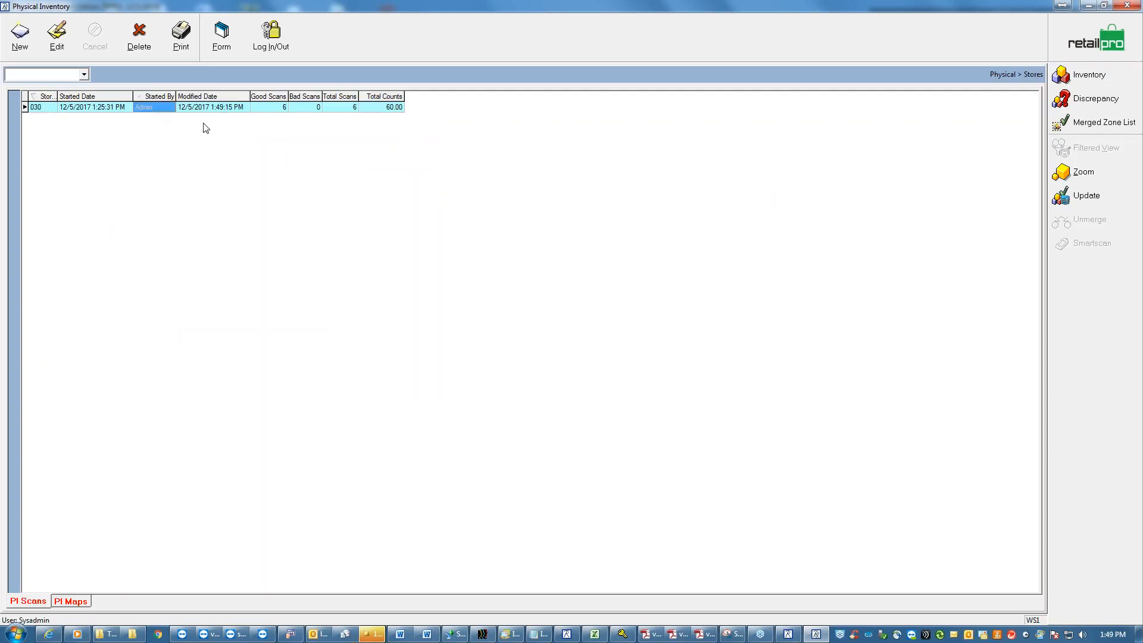
{"action": "left_click", "coordinate": [268, 109]}
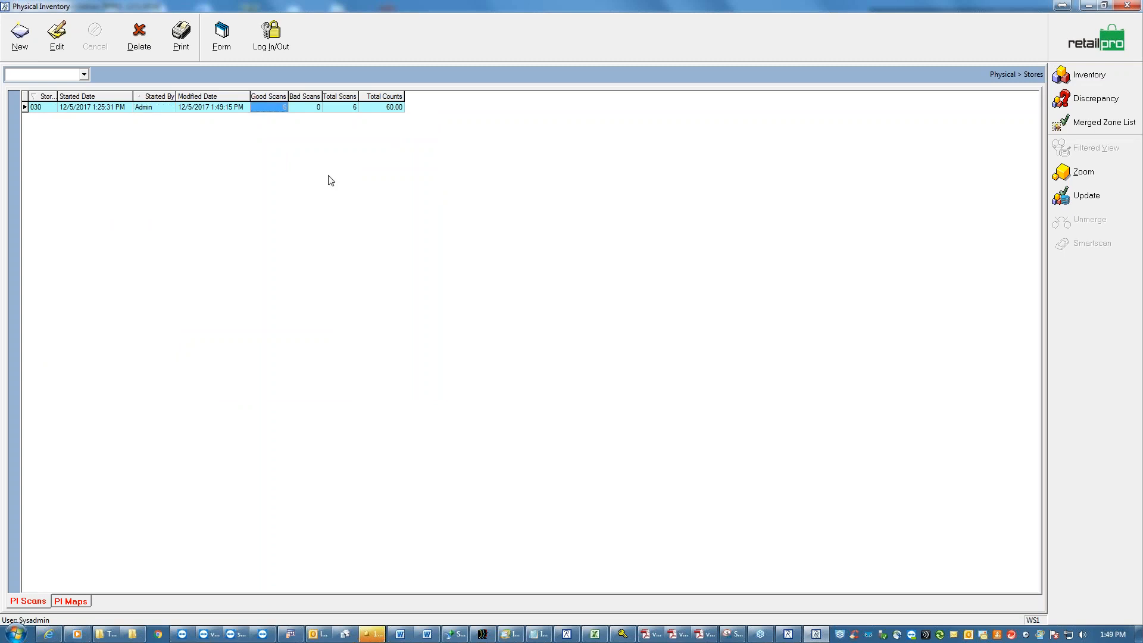
{"action": "left_click", "coordinate": [379, 108]}
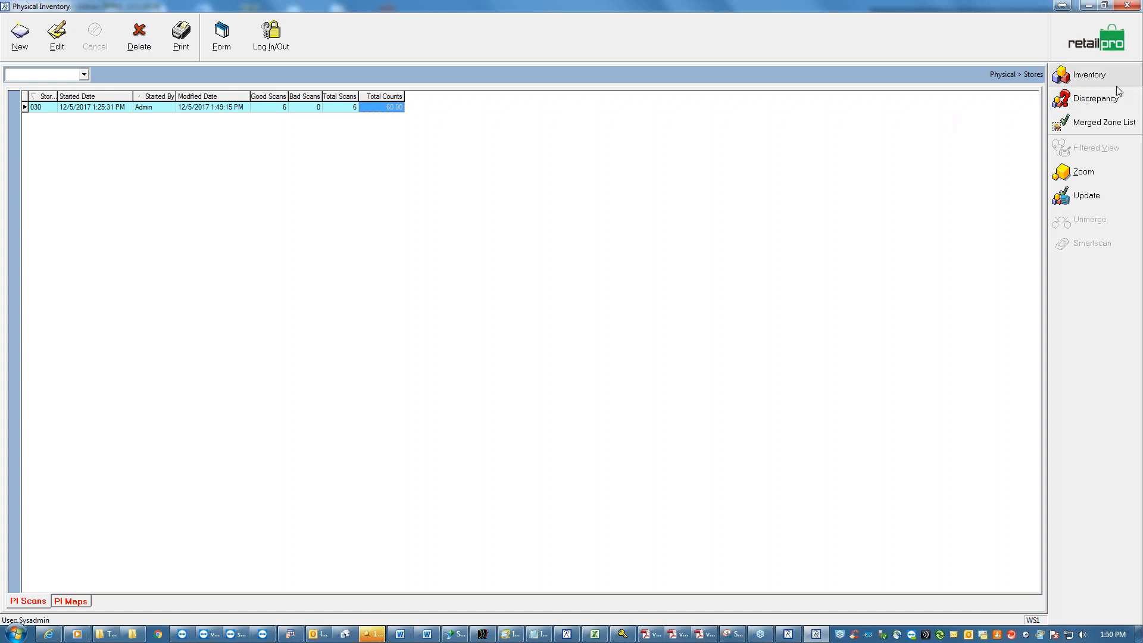
Open the discrepancy list of store 030 and compare starting, physical and difference quantities for items 114 and 1103.
{"action": "left_click", "coordinate": [1096, 98]}
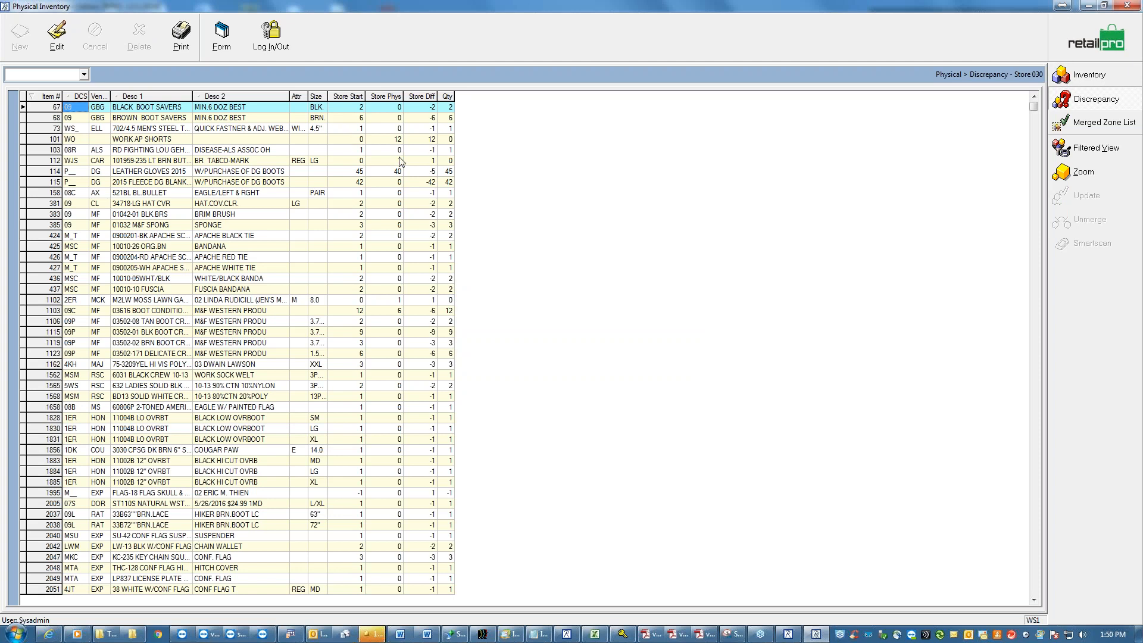
{"action": "left_click", "coordinate": [346, 172]}
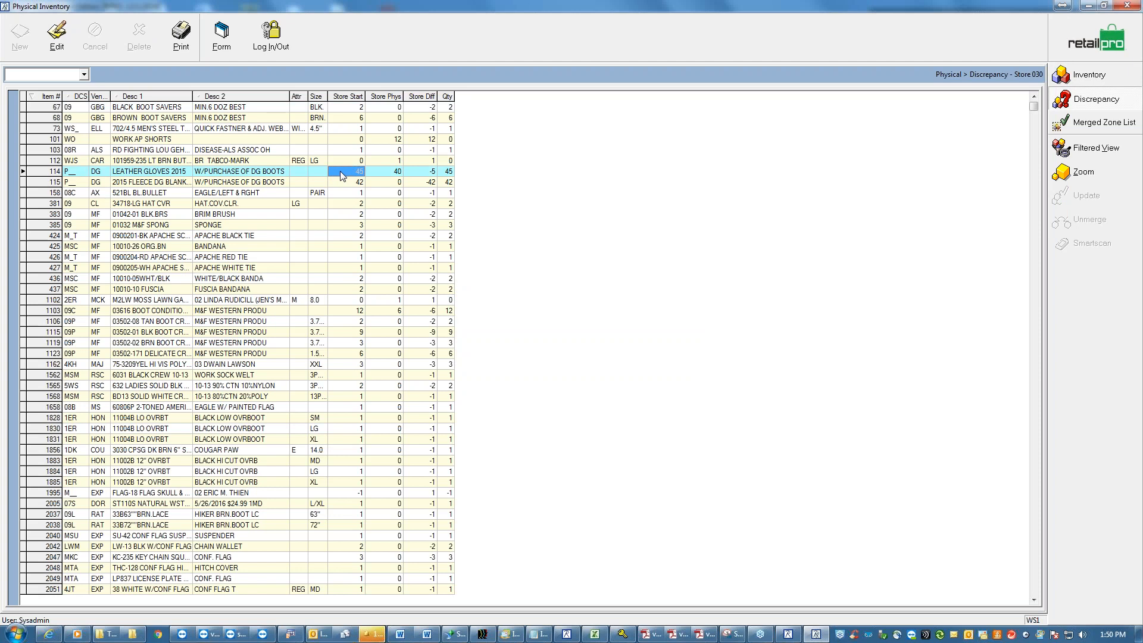
{"action": "left_click", "coordinate": [391, 171]}
{"action": "left_click", "coordinate": [420, 172]}
{"action": "left_click", "coordinate": [36, 311]}
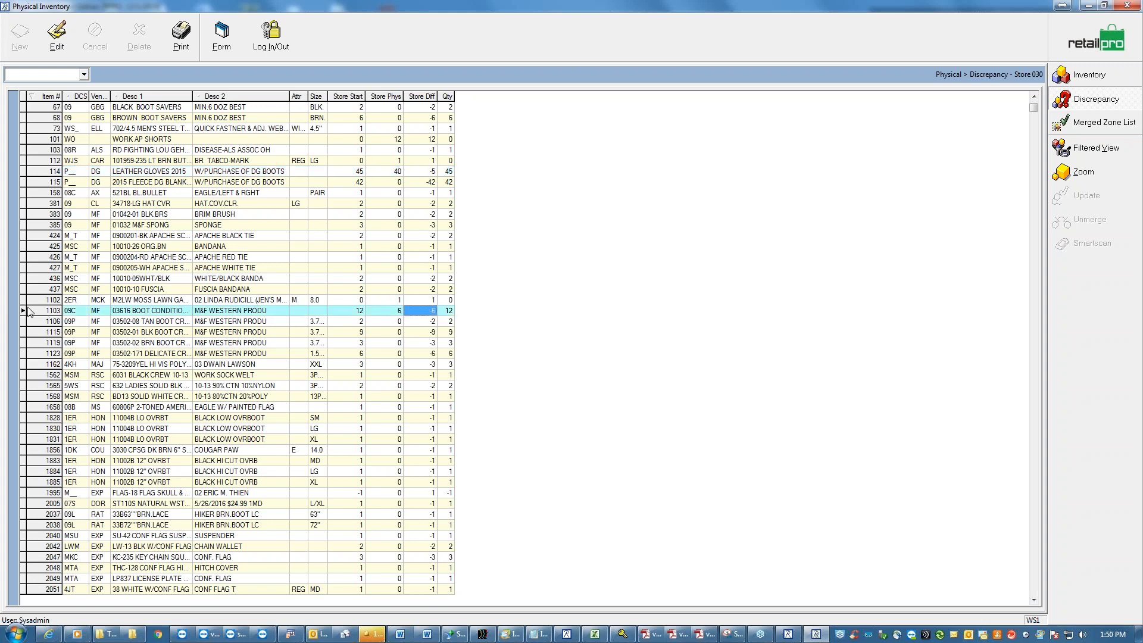
{"action": "left_click", "coordinate": [344, 313]}
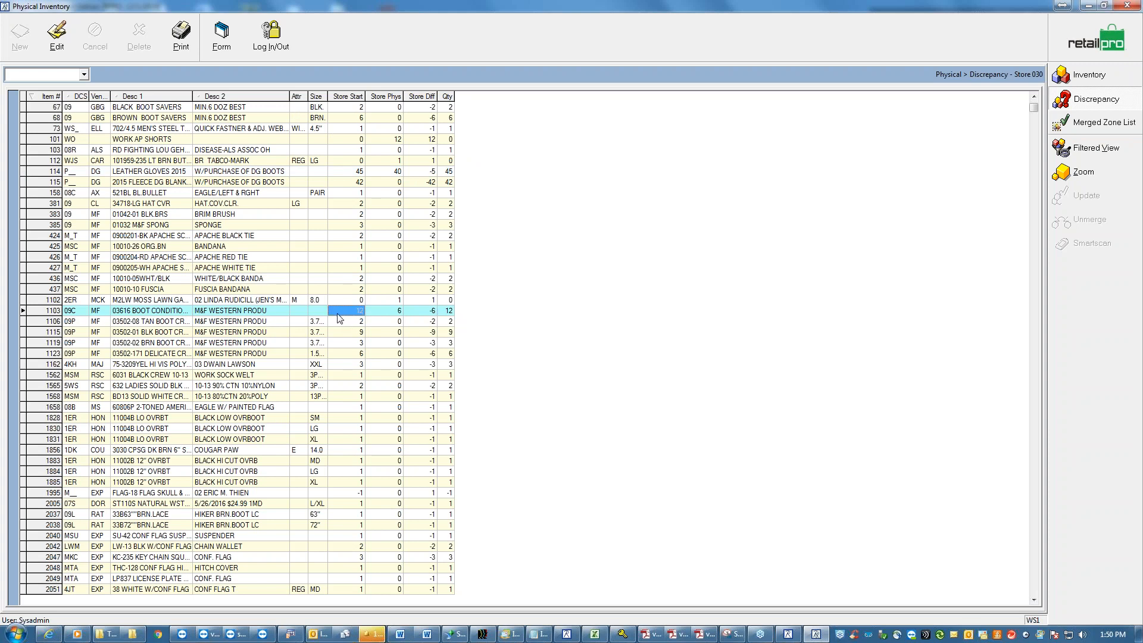
Compare the starting, physical and difference quantities of item 115 with those of item 1103 in store 030's discrepancy list.
{"action": "left_click", "coordinate": [387, 312]}
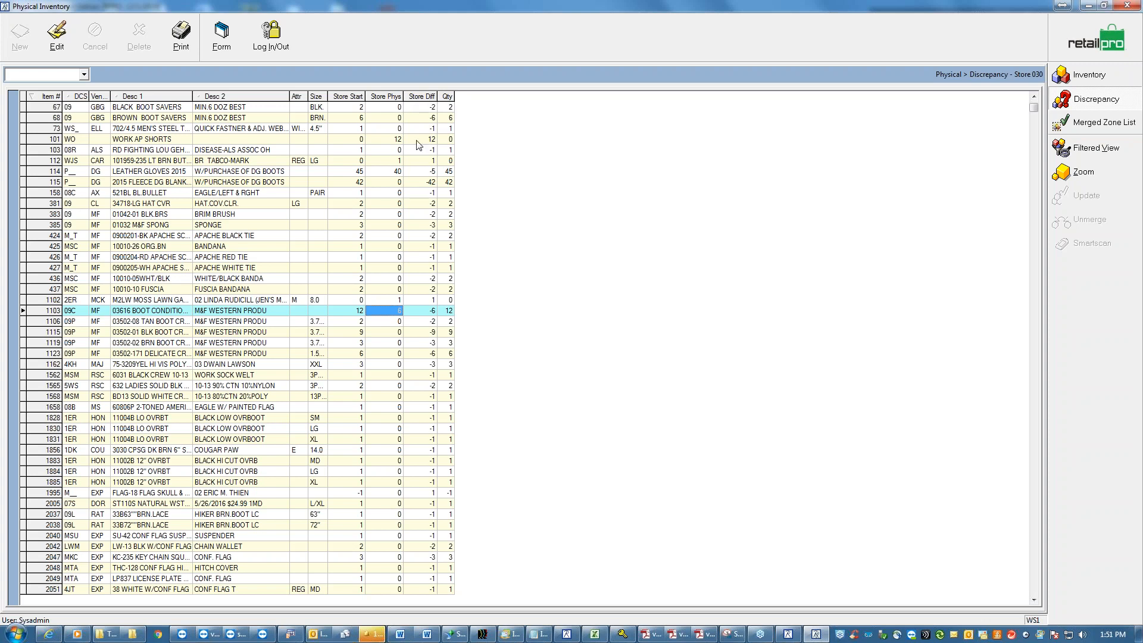
{"action": "left_click", "coordinate": [417, 182]}
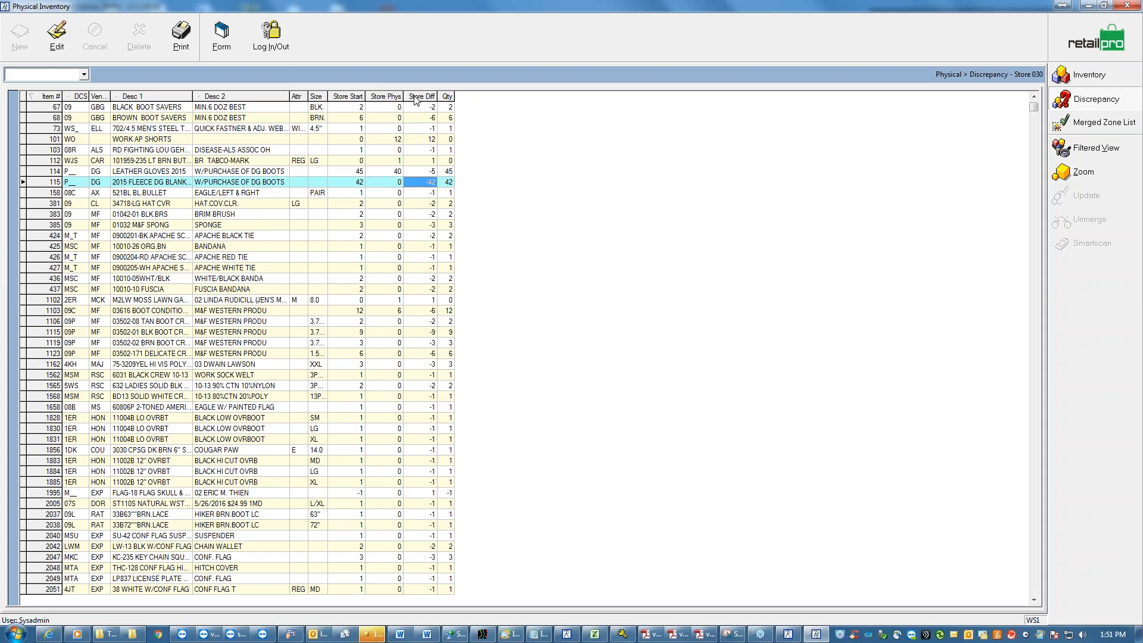
{"action": "left_click", "coordinate": [383, 188]}
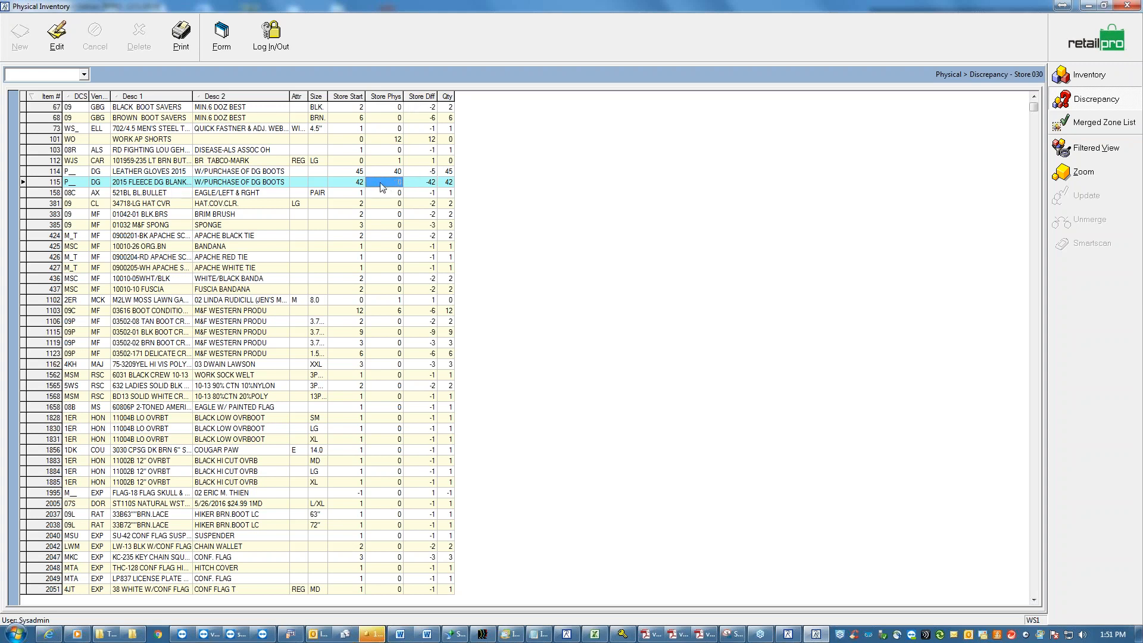
{"action": "left_click", "coordinate": [343, 184]}
{"action": "left_click", "coordinate": [391, 183]}
Go to the zone list and create a new zone named DISCR for store 030, keeping the suggested counter.
{"action": "left_click", "coordinate": [1084, 39]}
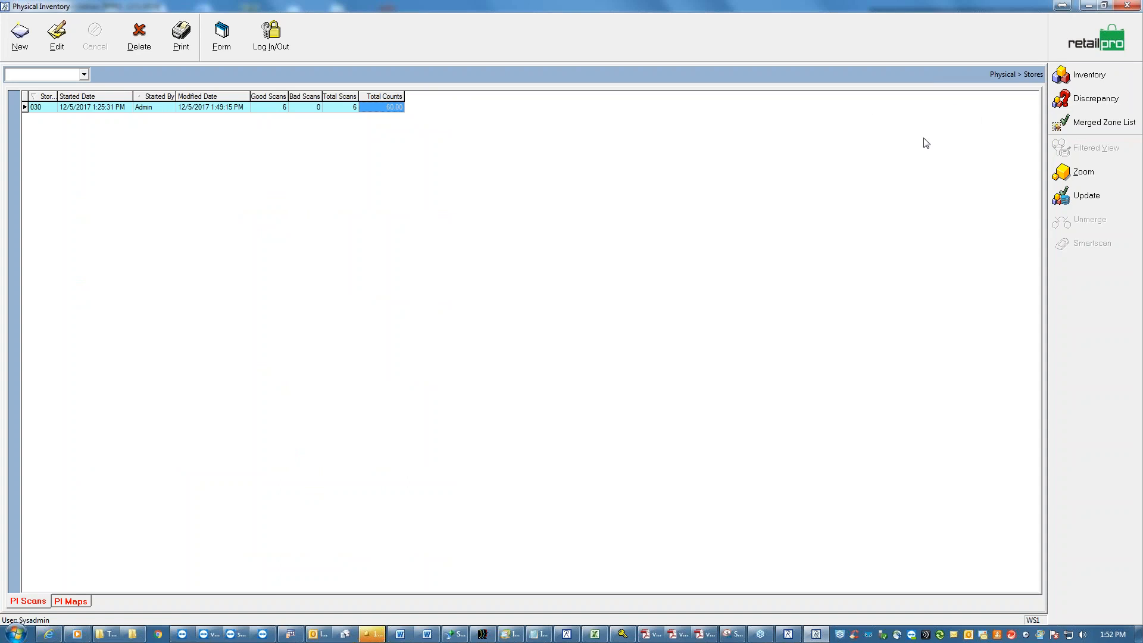
{"action": "left_click", "coordinate": [1086, 49]}
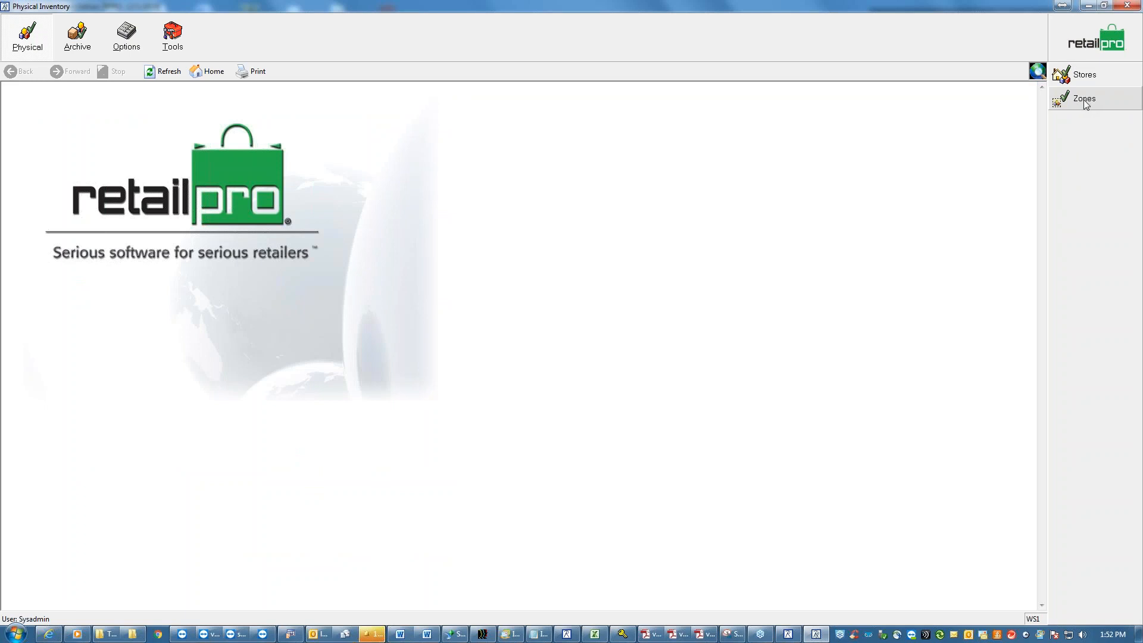
{"action": "left_click", "coordinate": [1088, 101]}
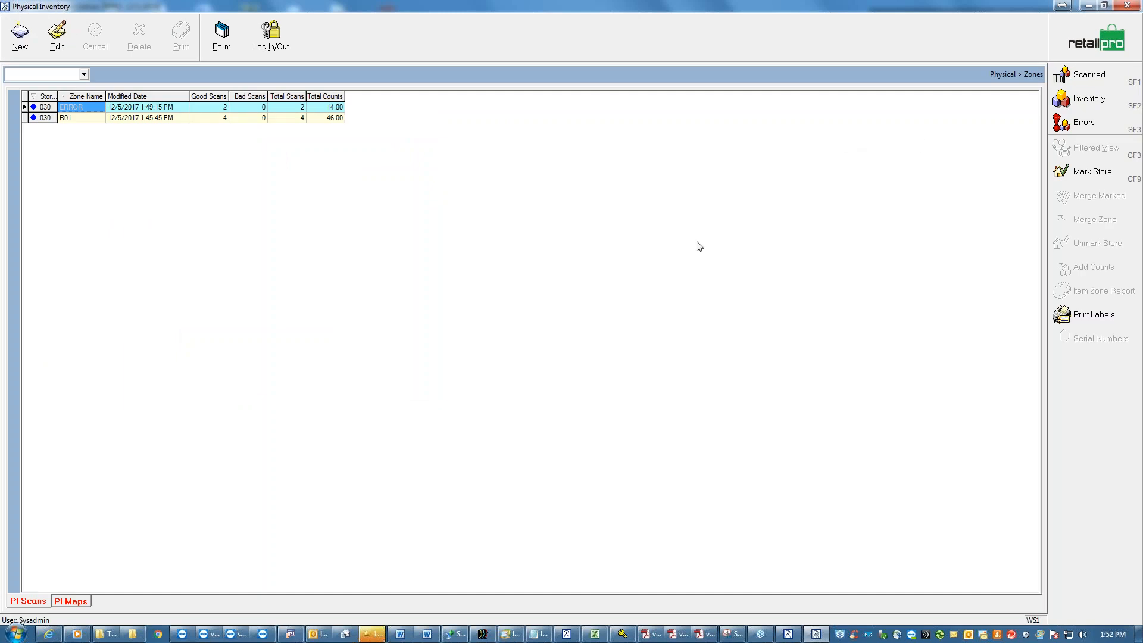
{"action": "left_click", "coordinate": [19, 41]}
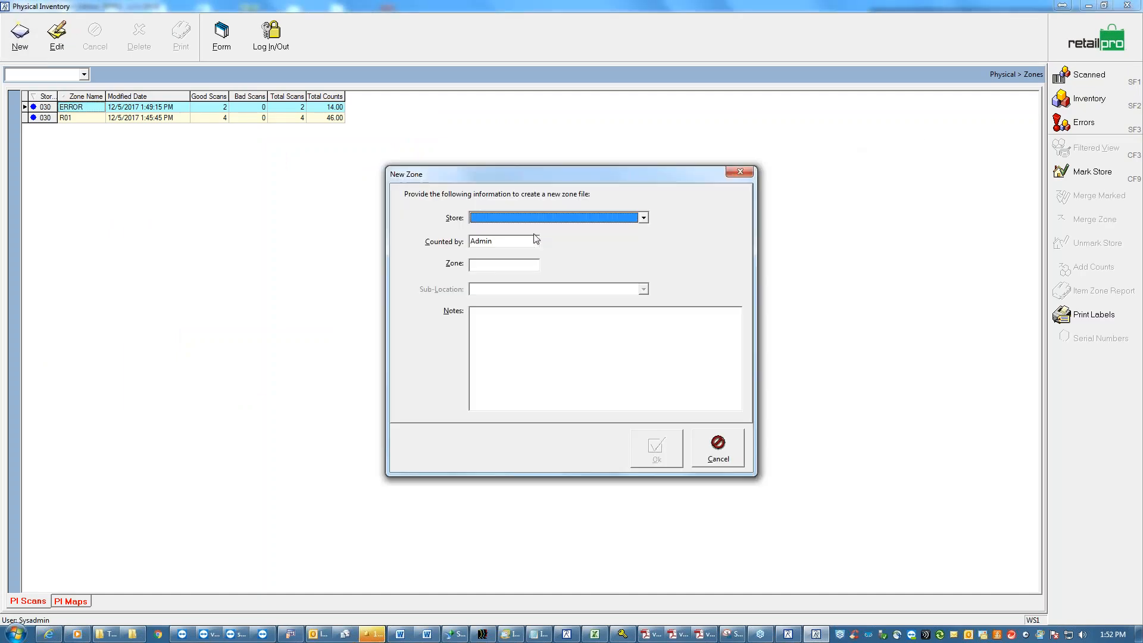
{"action": "left_click", "coordinate": [643, 218]}
{"action": "left_click", "coordinate": [494, 227]}
{"action": "left_click", "coordinate": [489, 266]}
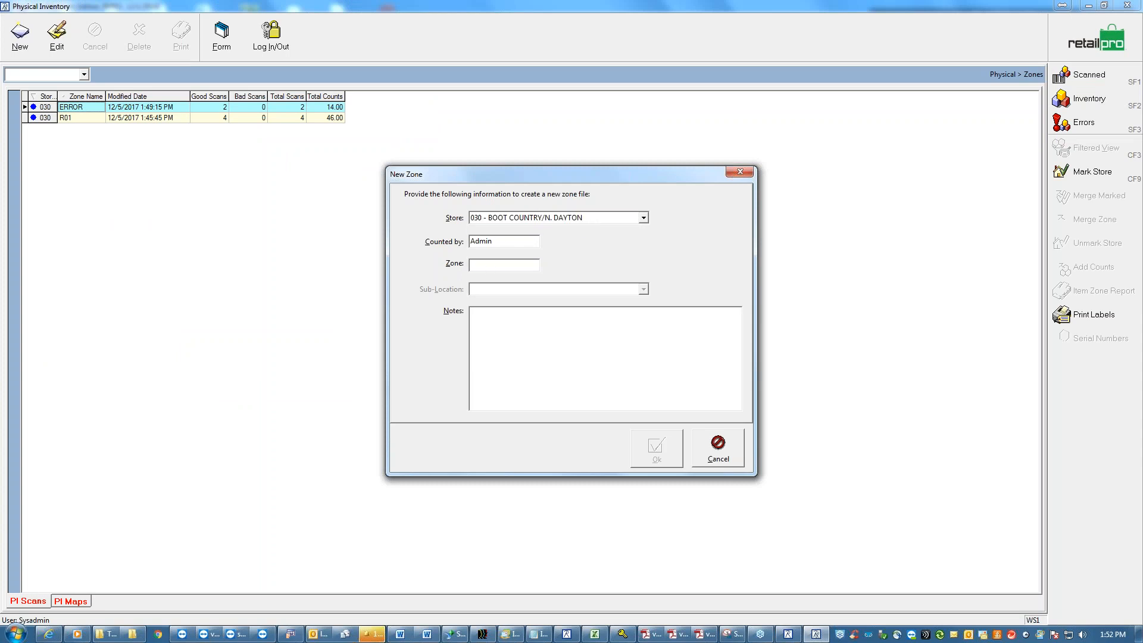
{"action": "type", "text": "DISCR"}
{"action": "left_click", "coordinate": [650, 467]}
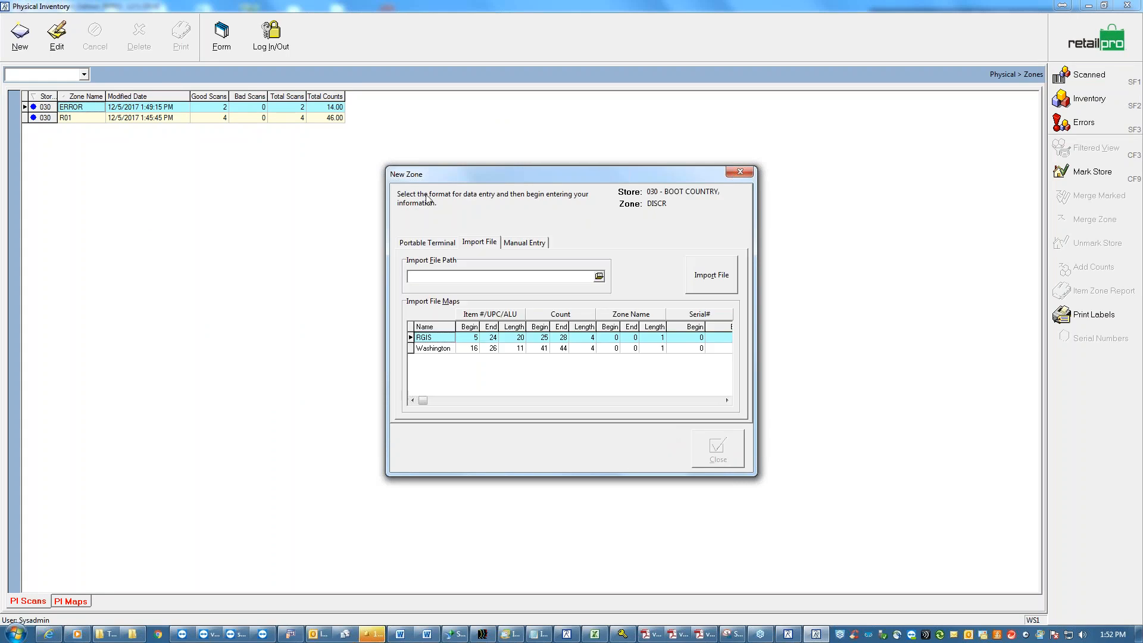
Try to enter a count for item 115 manually in zone DISCR, using the quantity for current item option, and finish the entry.
{"action": "left_click", "coordinate": [529, 245]}
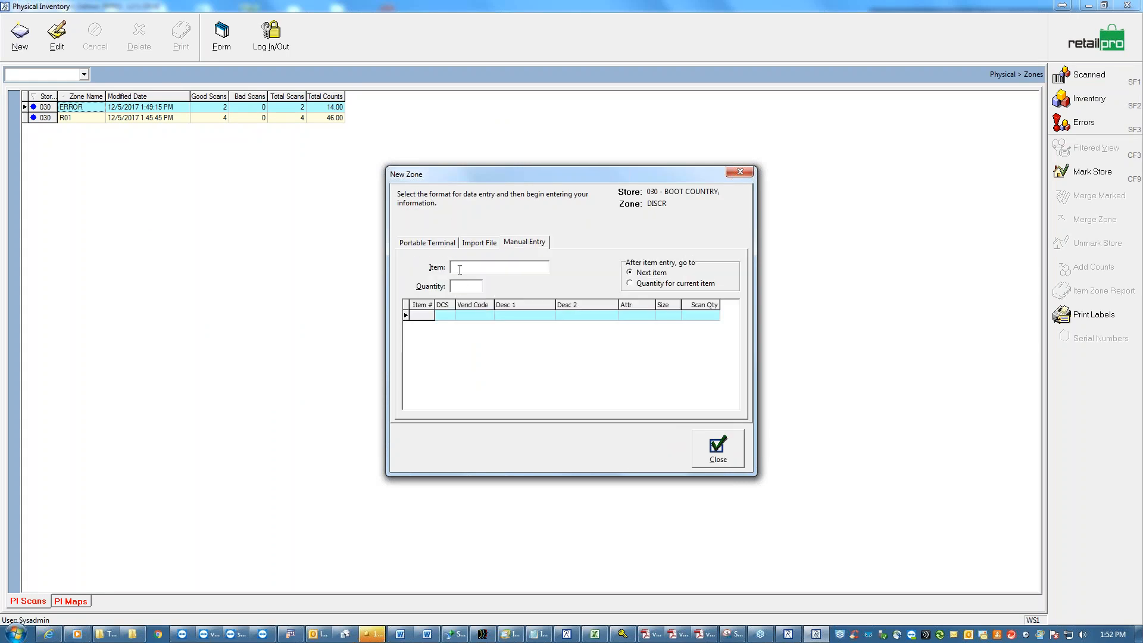
{"action": "left_click", "coordinate": [634, 283]}
{"action": "left_click", "coordinate": [461, 267]}
{"action": "type", "text": "115"}
{"action": "left_click", "coordinate": [718, 454]}
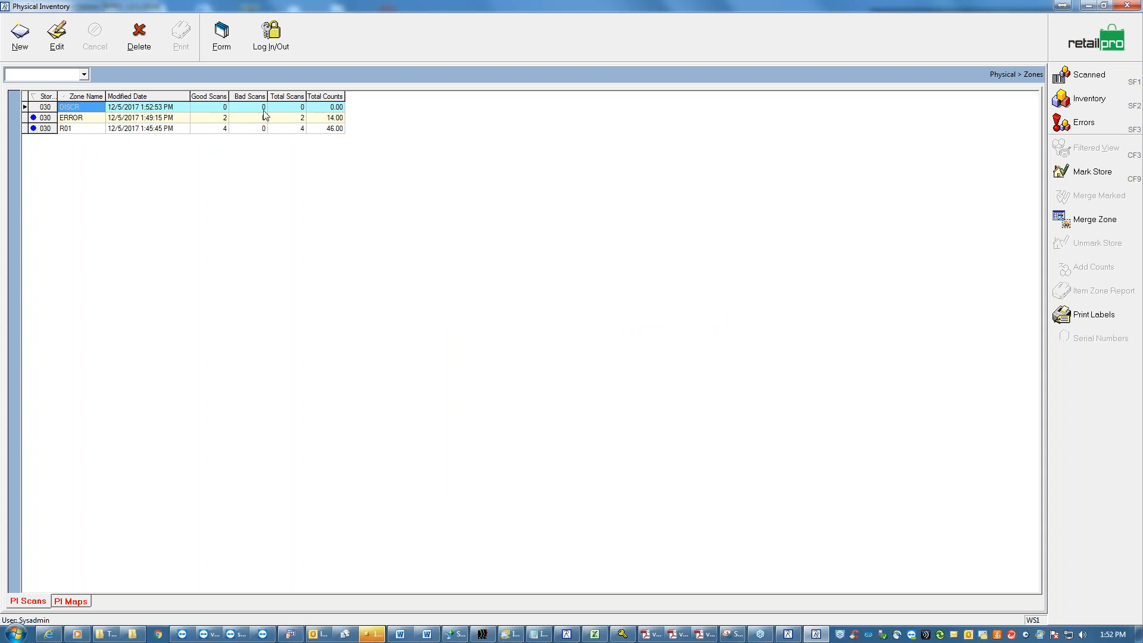
Merge zone DISCR into store 030, keeping the suggested verifier, and leave the zone list.
{"action": "left_click", "coordinate": [1073, 218]}
{"action": "left_click", "coordinate": [547, 345]}
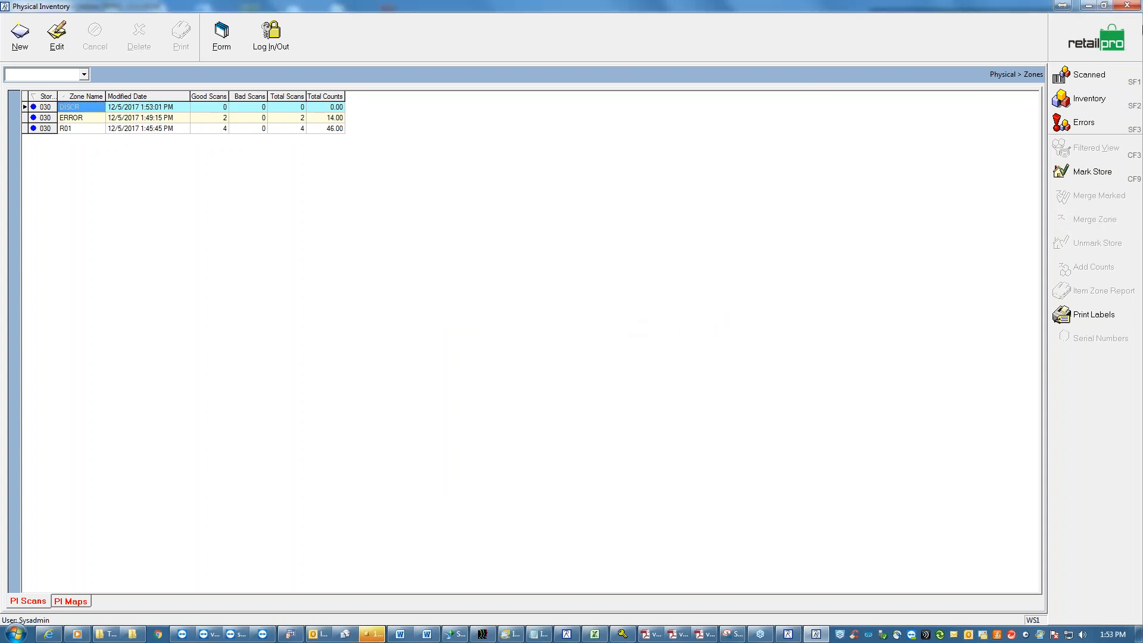
{"action": "left_click", "coordinate": [1092, 57]}
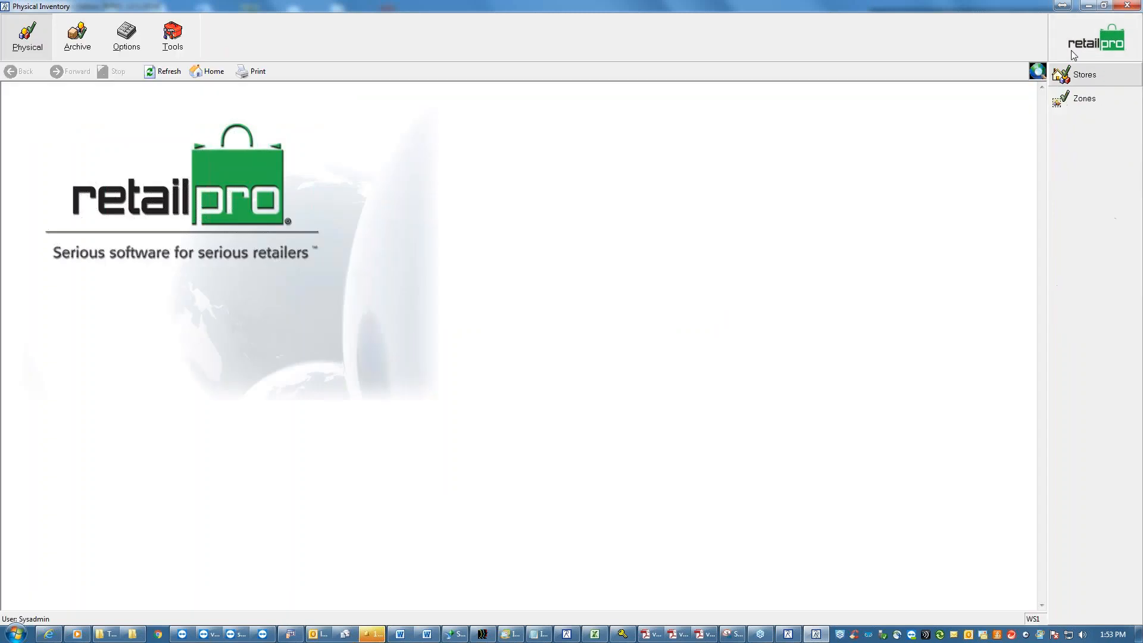
Open the store list and check the starting and physical quantities of item 115 in store 030's discrepancies.
{"action": "left_click", "coordinate": [1065, 76]}
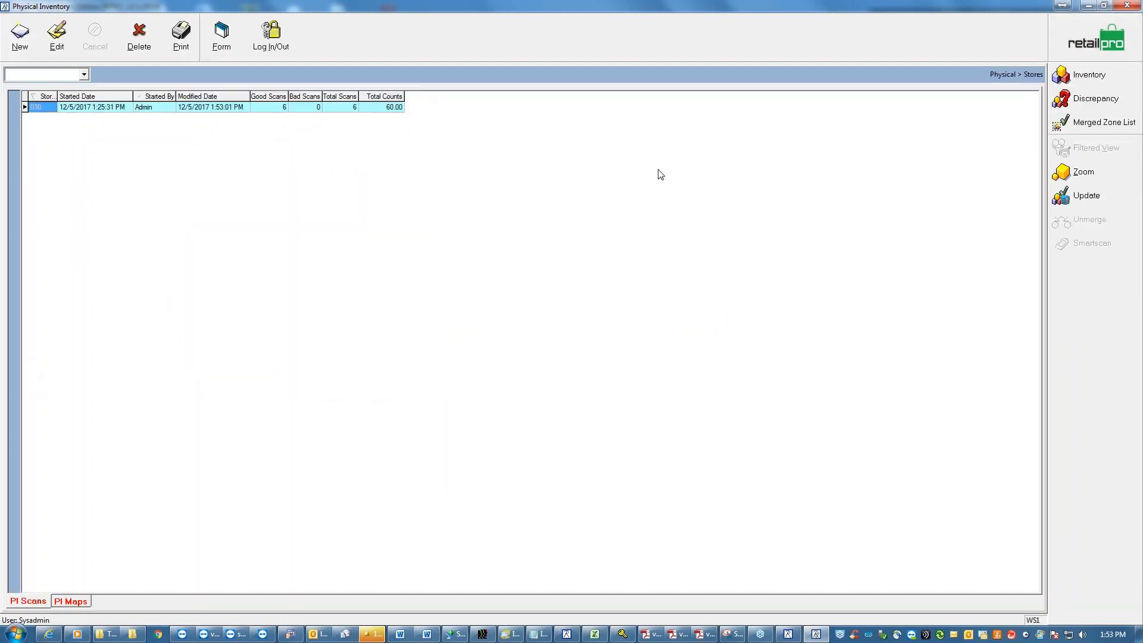
{"action": "left_click", "coordinate": [281, 107]}
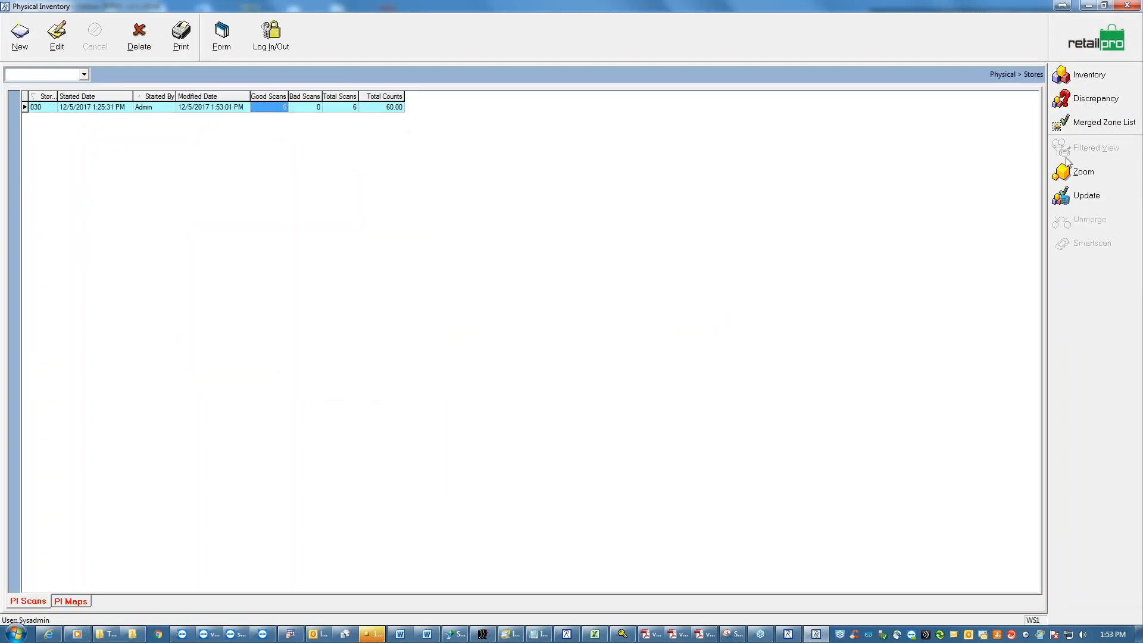
{"action": "left_click", "coordinate": [1078, 100]}
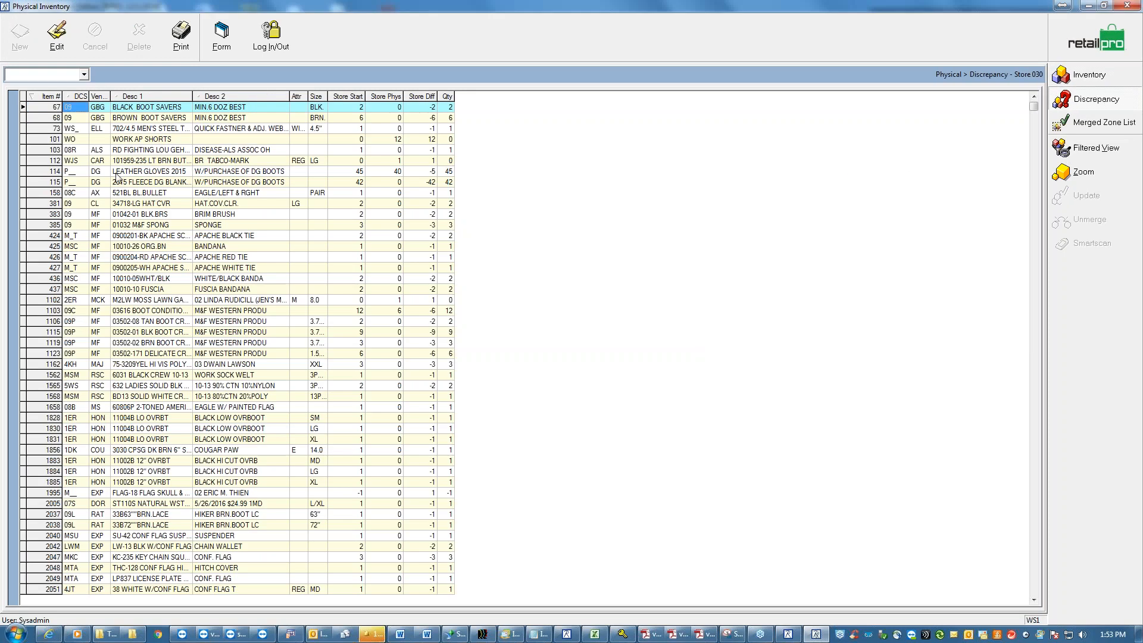
{"action": "left_click", "coordinate": [34, 185]}
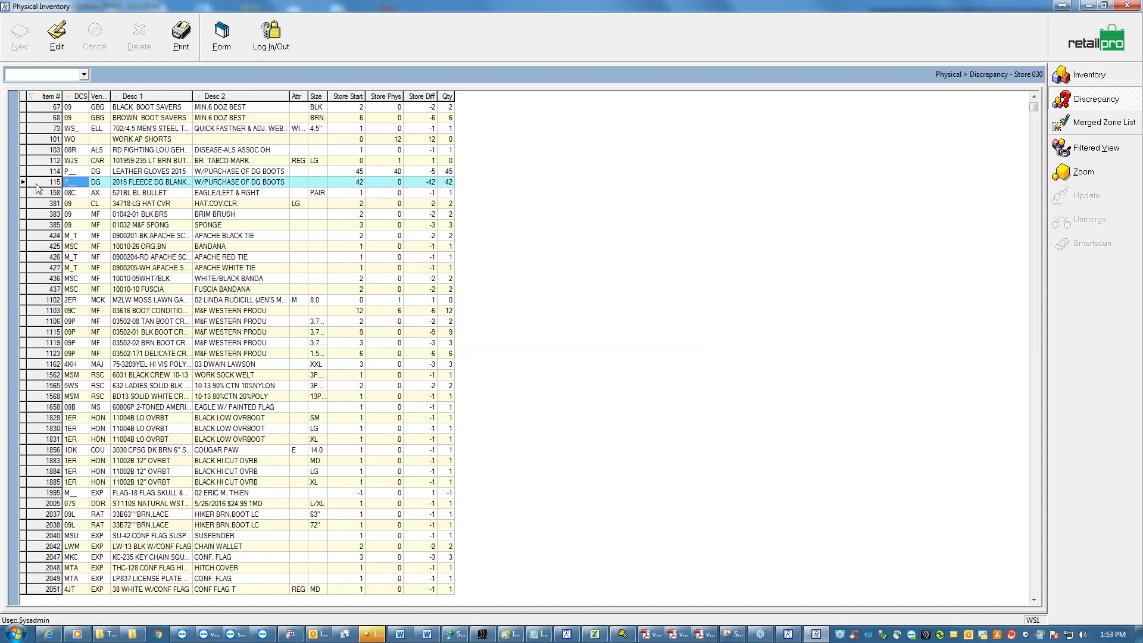
{"action": "left_click", "coordinate": [359, 183]}
{"action": "key", "text": "Tab"}
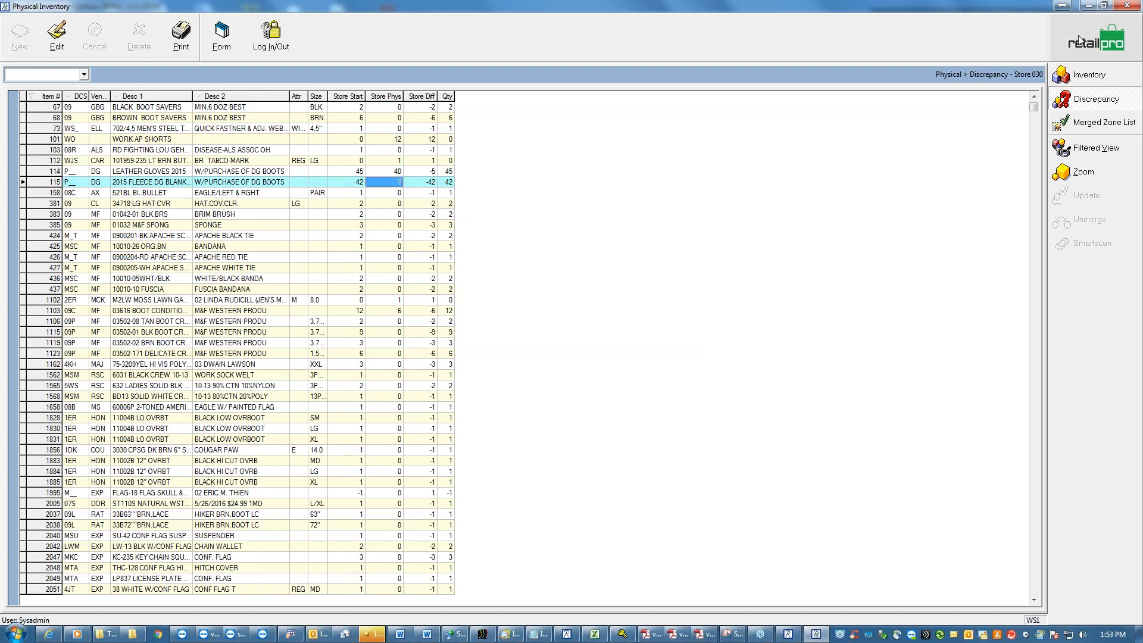
Review store 030's merged zones, and try to open the scanned items of zone DISCR from the zone list.
{"action": "left_click", "coordinate": [1096, 122]}
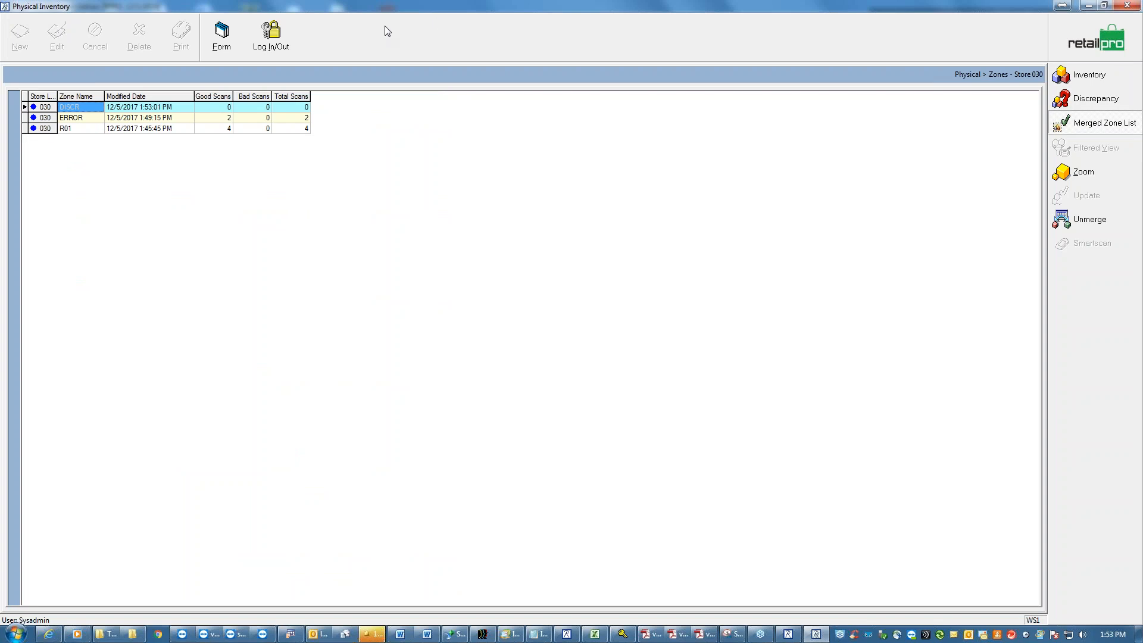
{"action": "left_click", "coordinate": [1088, 34]}
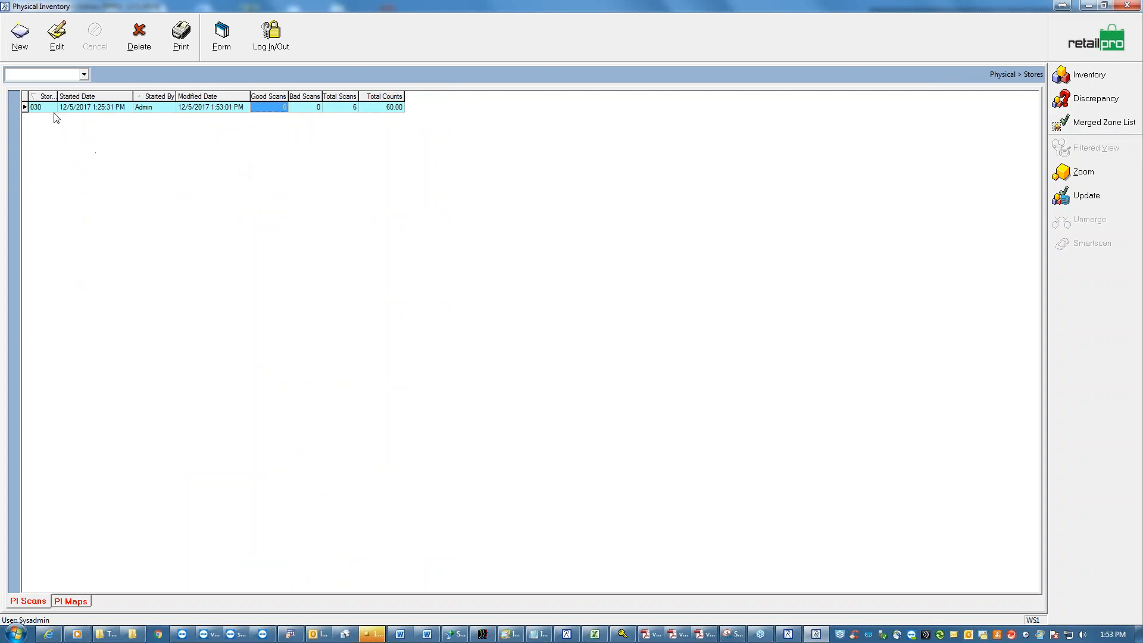
{"action": "left_click", "coordinate": [1094, 32]}
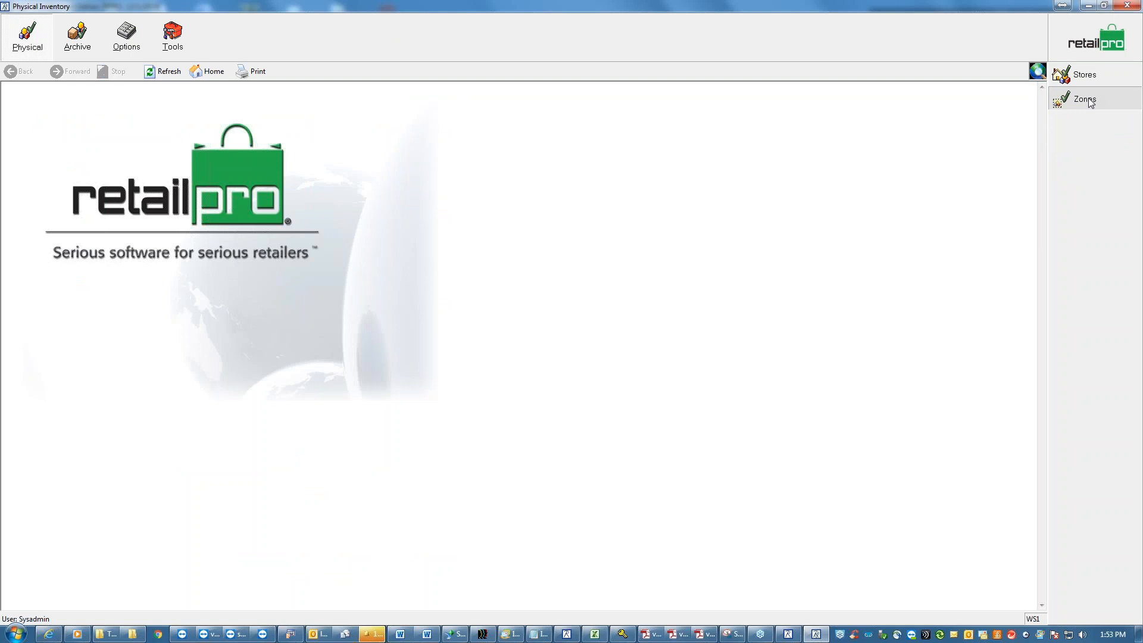
{"action": "left_click", "coordinate": [1084, 98]}
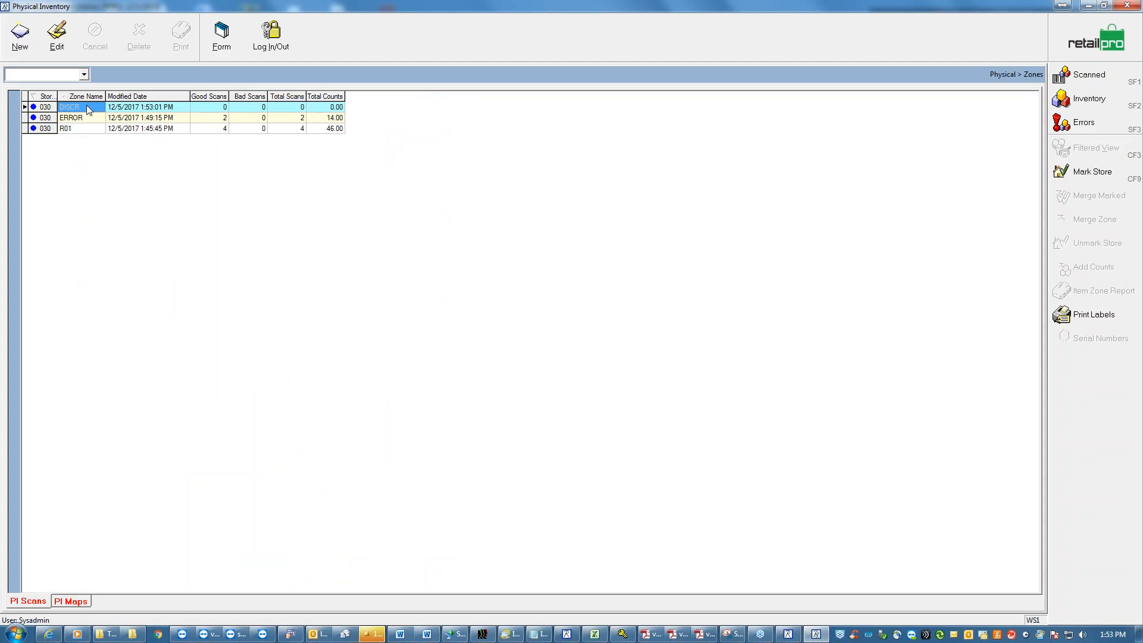
{"action": "left_click", "coordinate": [1079, 75]}
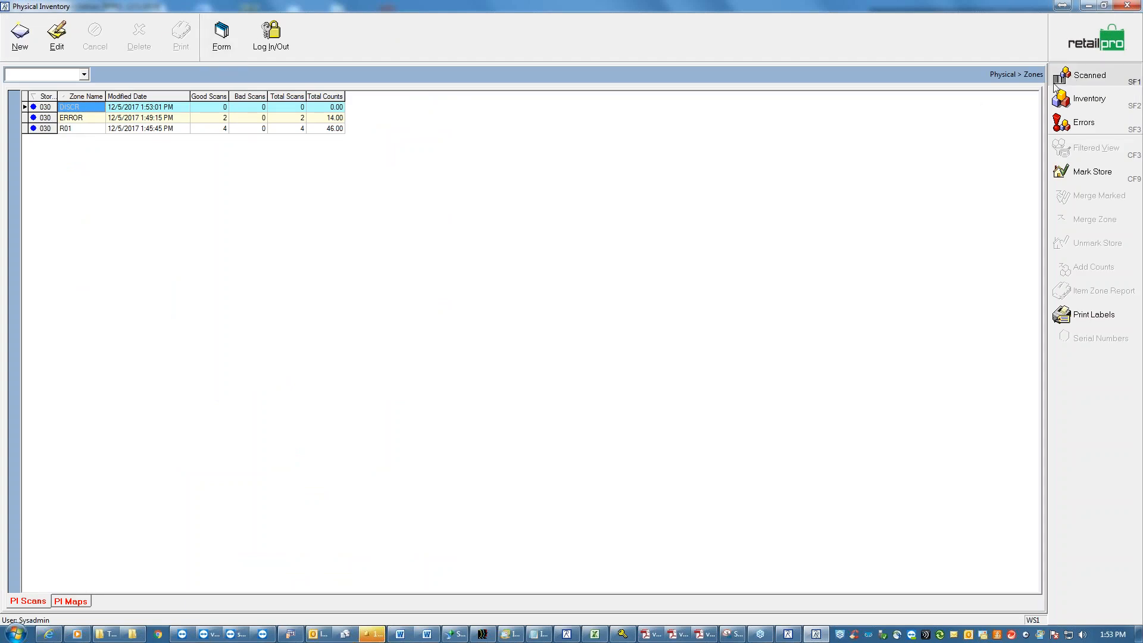
{"action": "left_click", "coordinate": [1074, 74]}
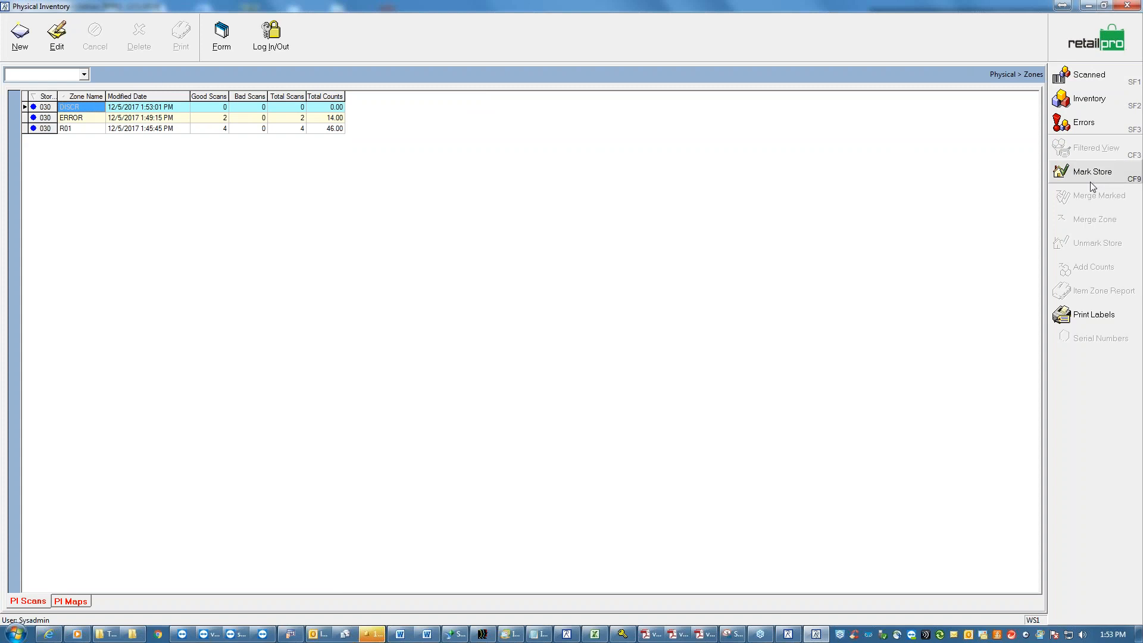
Unmerge zone DISCR from store 030 in the store's merged zone list.
{"action": "left_click", "coordinate": [1096, 42]}
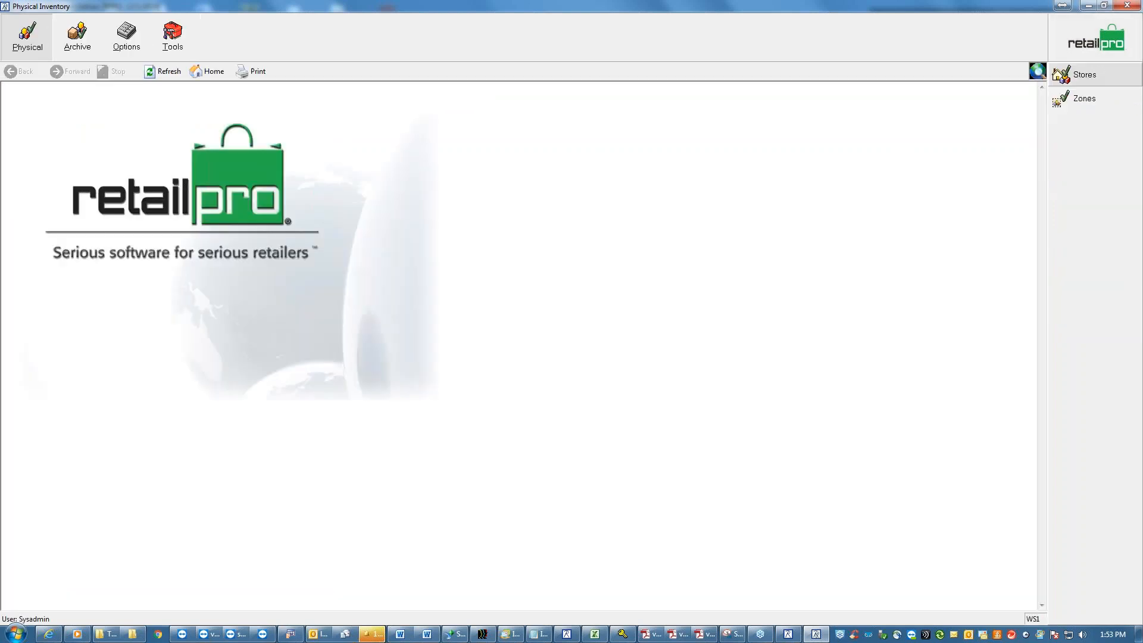
{"action": "left_click", "coordinate": [1082, 75]}
{"action": "left_click", "coordinate": [1092, 122]}
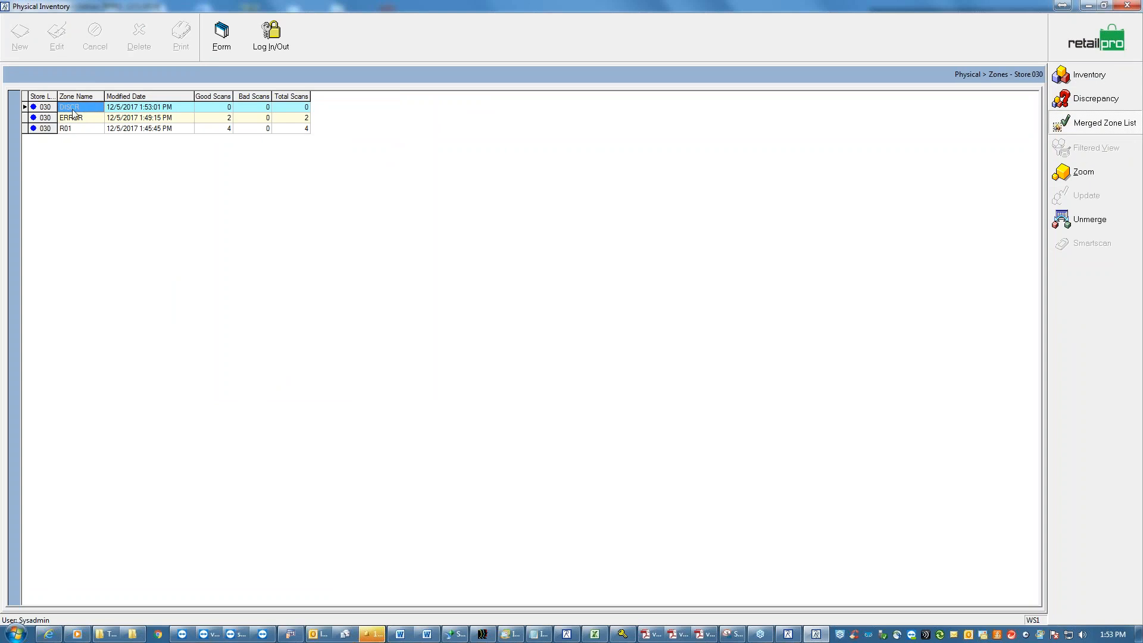
{"action": "left_click", "coordinate": [1090, 220]}
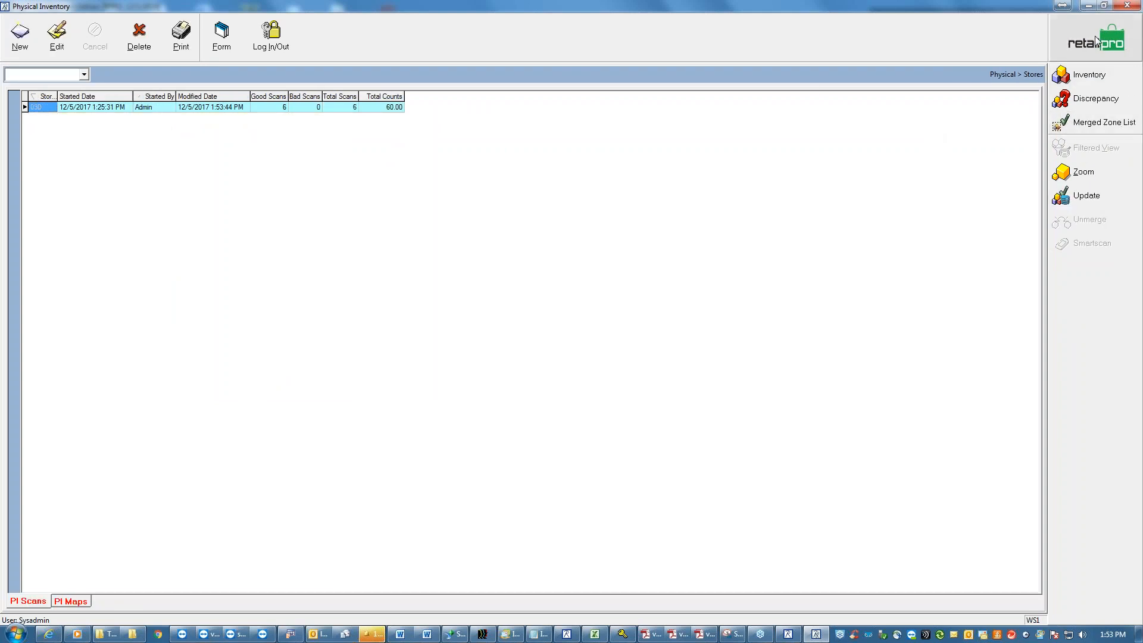
Open the scanned items of zone DISCR and try to add a manual count for item 115 with the quantity for current item option.
{"action": "left_click", "coordinate": [1072, 48]}
{"action": "left_click", "coordinate": [1096, 102]}
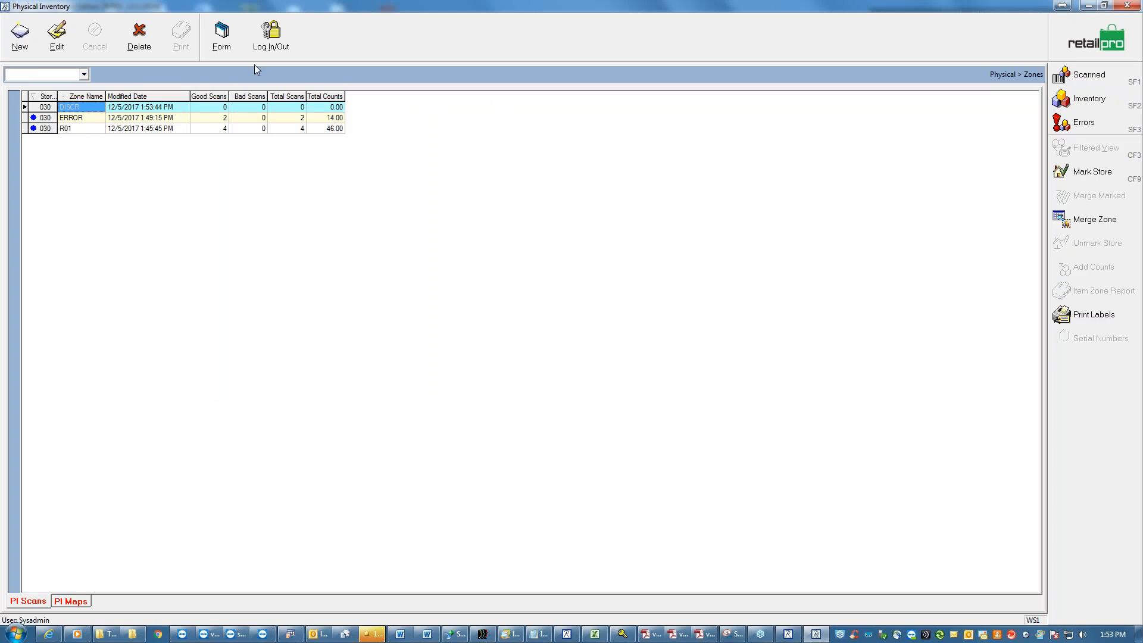
{"action": "left_click", "coordinate": [1090, 76]}
{"action": "left_click", "coordinate": [1093, 268]}
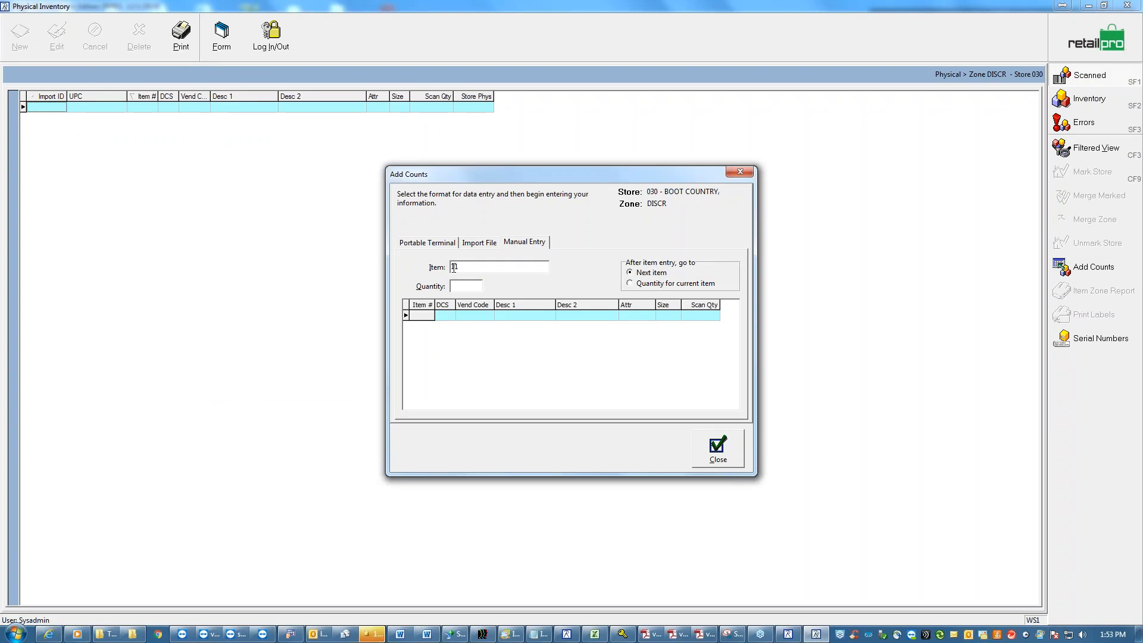
{"action": "left_click", "coordinate": [638, 284]}
{"action": "left_click", "coordinate": [479, 267]}
{"action": "left_click", "coordinate": [719, 447]}
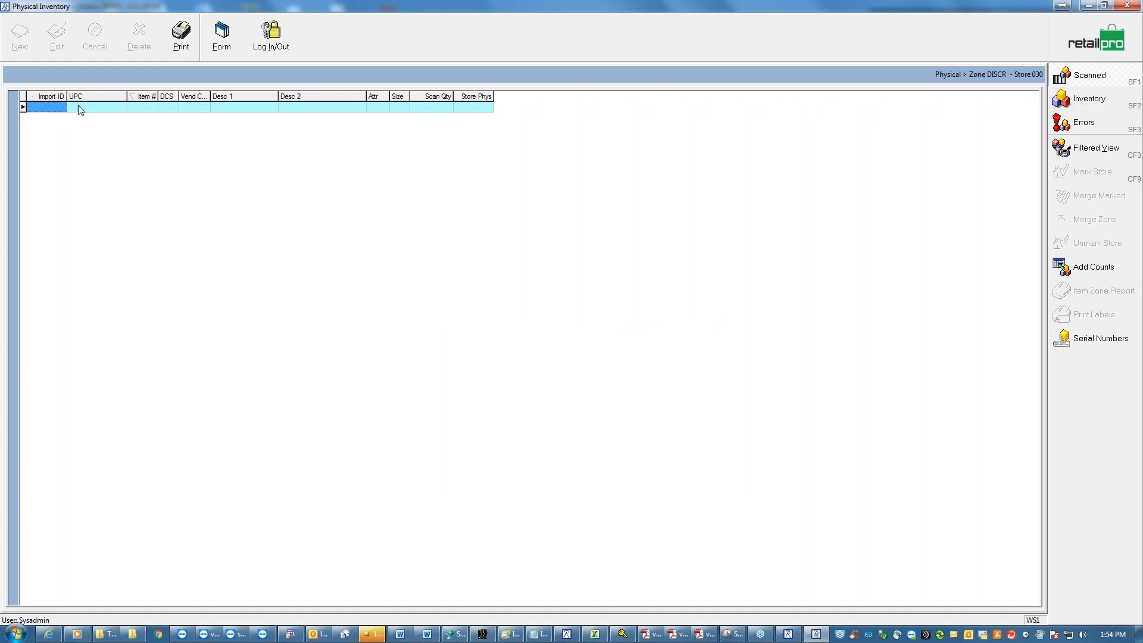
Return to the zone list and merge zone DISCR into store 030 again with the suggested verifier.
{"action": "left_click", "coordinate": [1097, 43]}
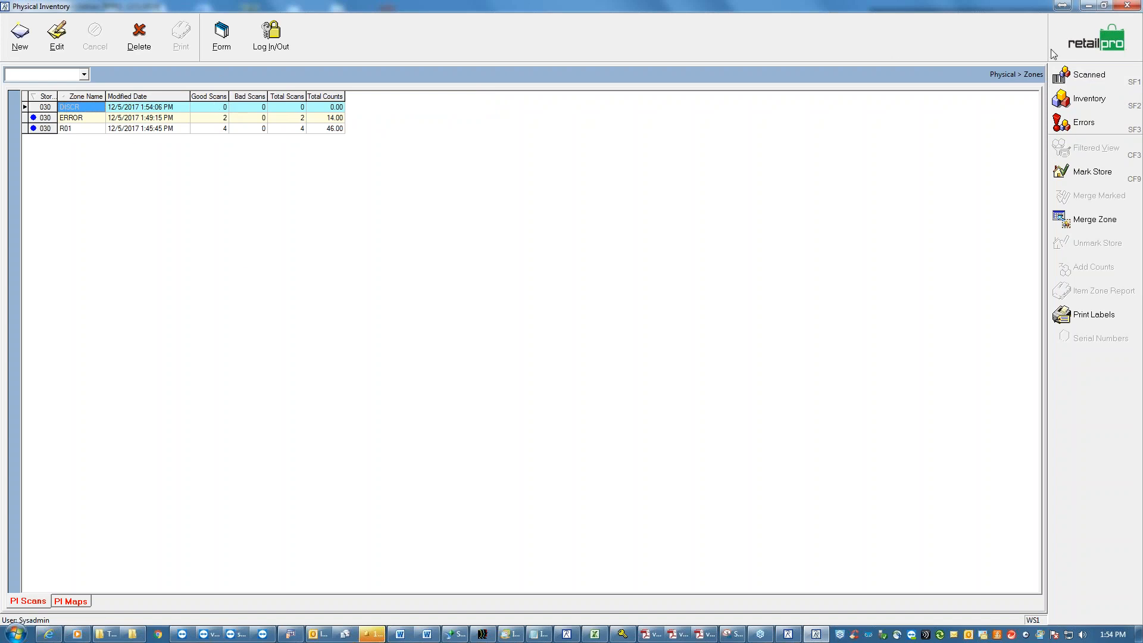
{"action": "left_click", "coordinate": [1090, 234]}
{"action": "left_click", "coordinate": [549, 351]}
{"action": "left_click", "coordinate": [1093, 27]}
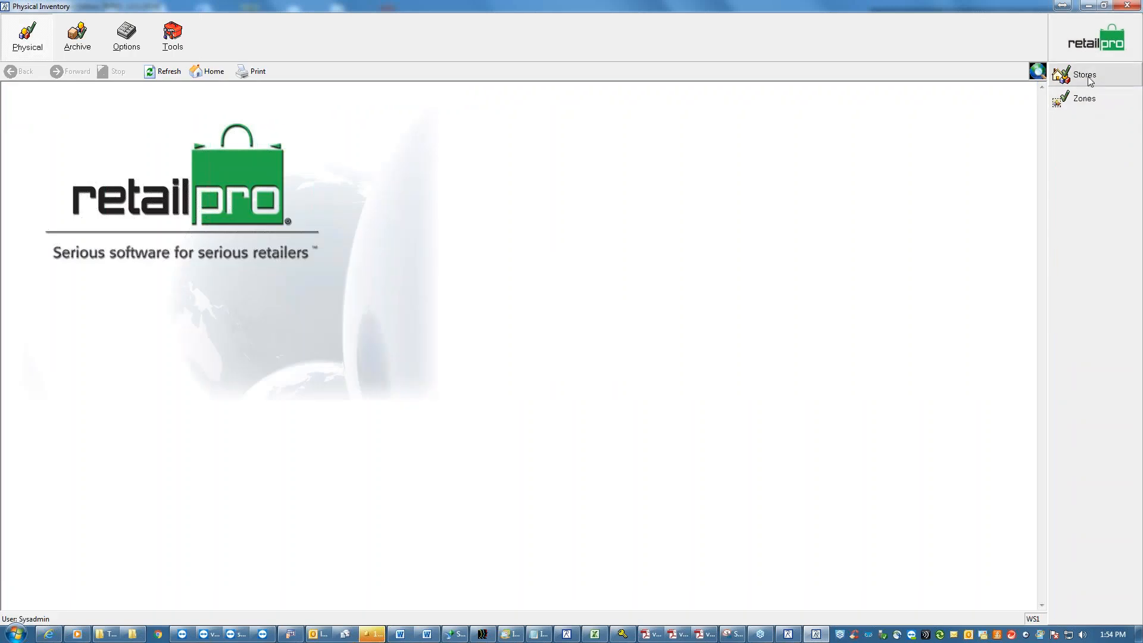
Reopen store 030's discrepancy list and check the physical quantity of item 115.
{"action": "left_click", "coordinate": [1088, 77]}
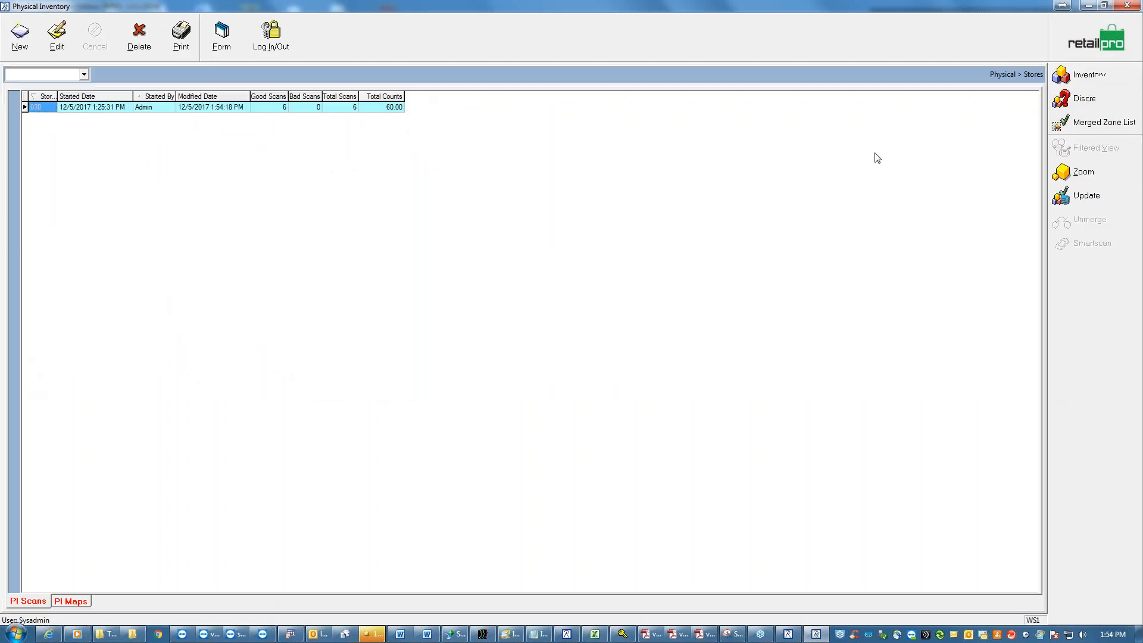
{"action": "left_click", "coordinate": [1112, 100]}
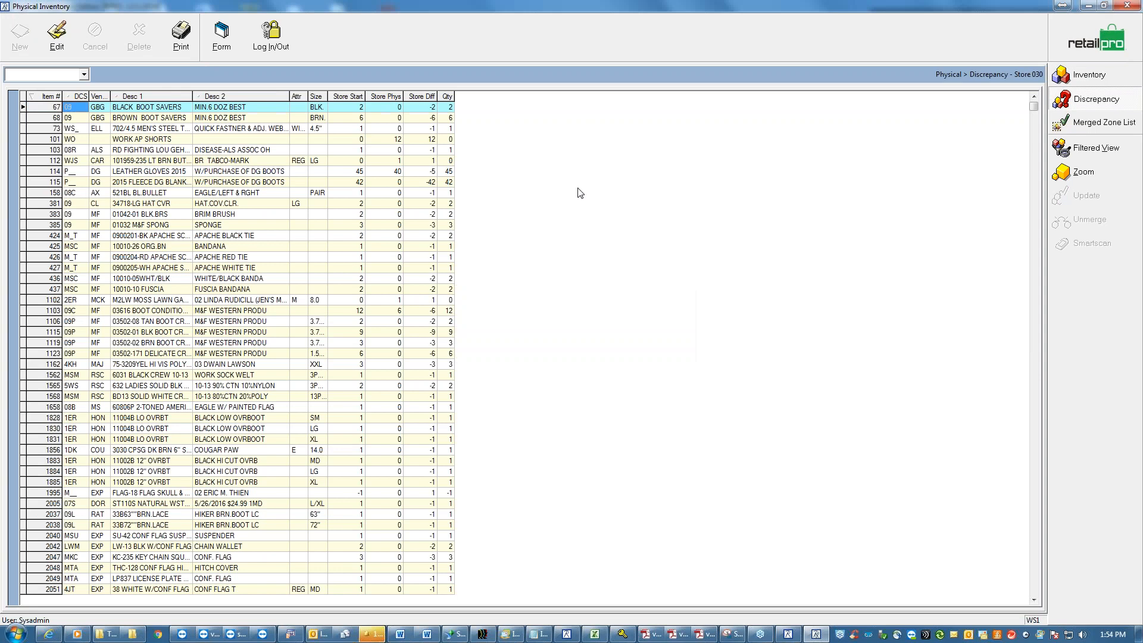
{"action": "left_click", "coordinate": [47, 181]}
{"action": "left_click", "coordinate": [387, 182]}
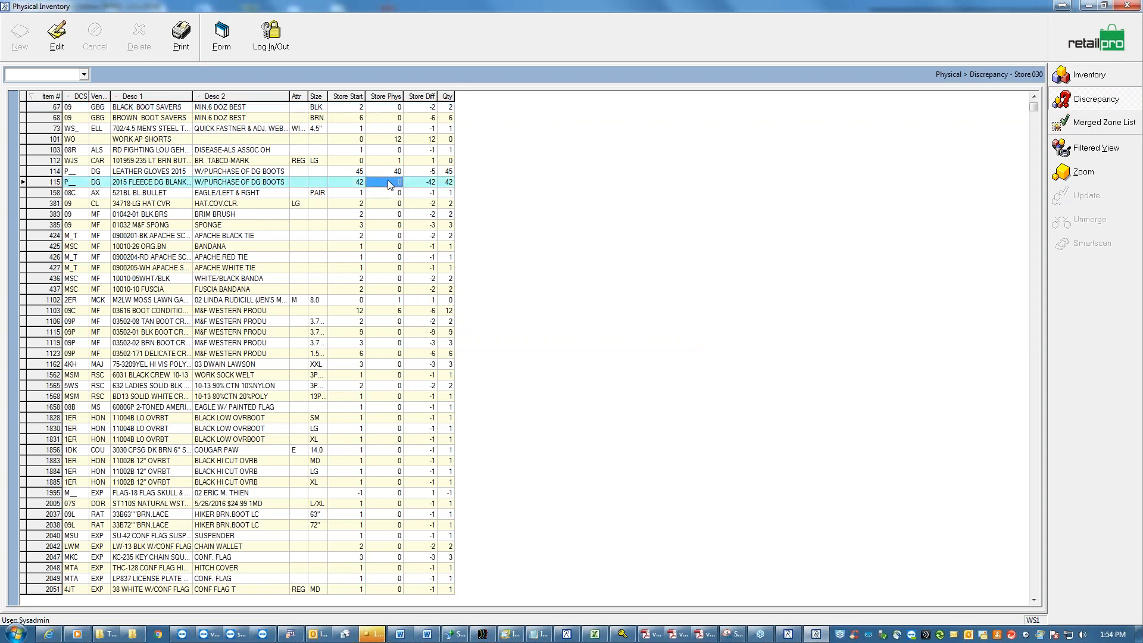
Set item 115's physical quantity to 42 in store 030's discrepancy list and check it against the neighbouring items.
{"action": "left_click", "coordinate": [57, 36]}
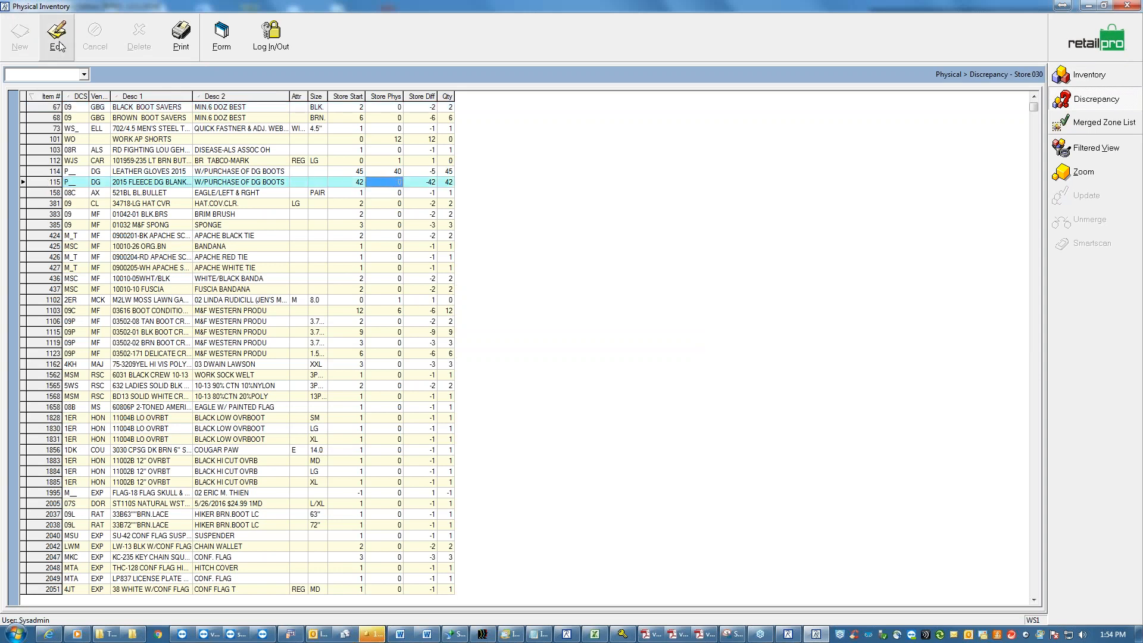
{"action": "type", "text": "42"}
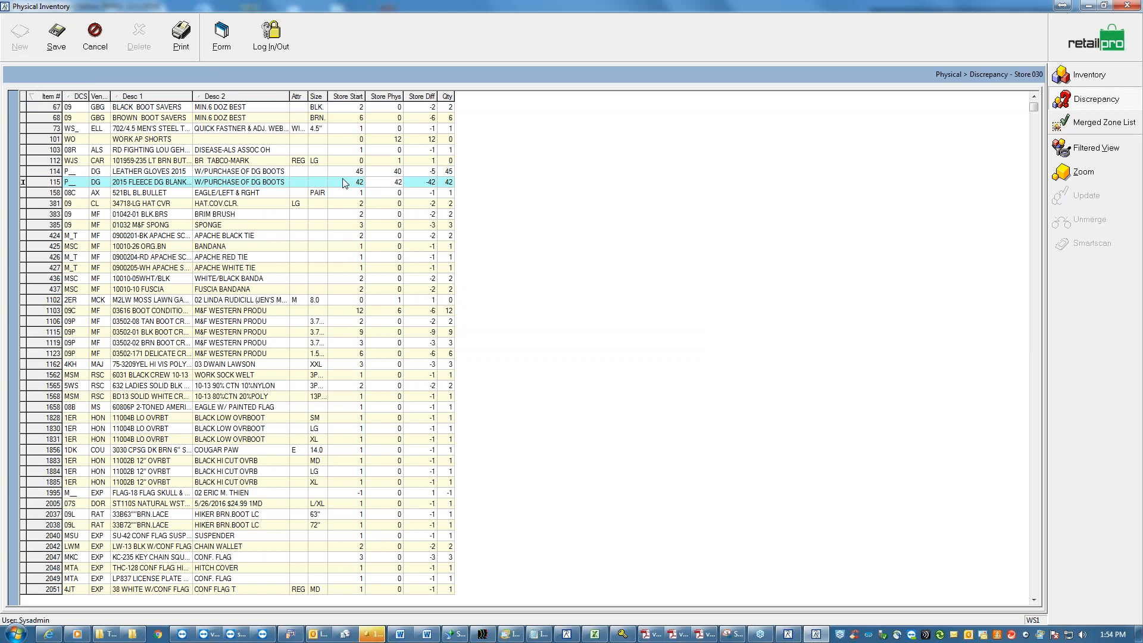
{"action": "key", "text": "Return"}
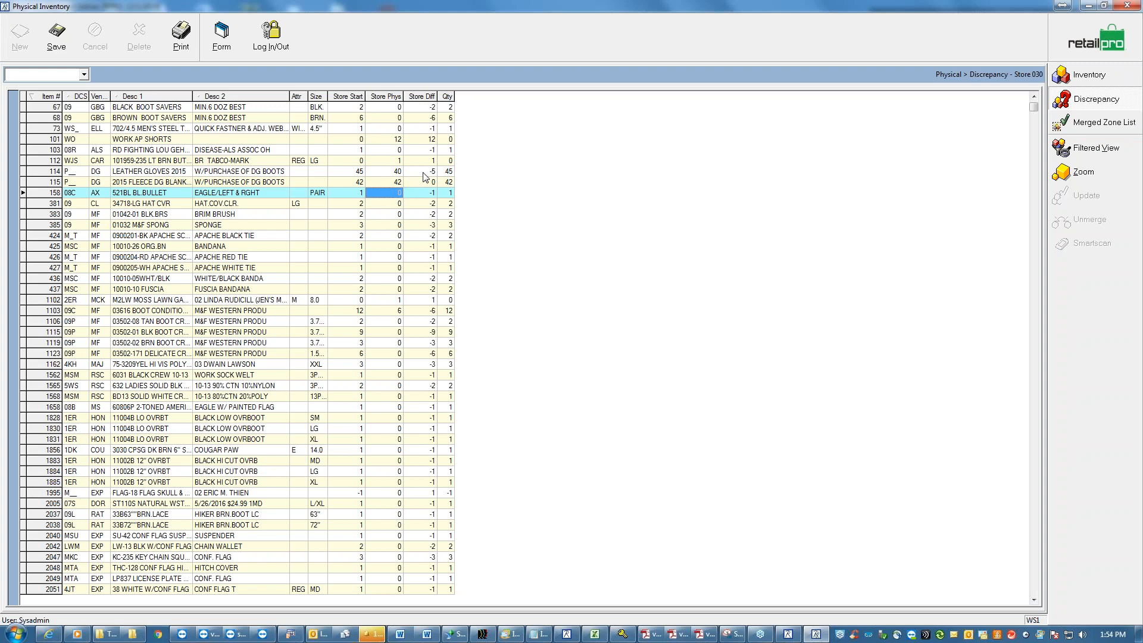
{"action": "left_click", "coordinate": [339, 182]}
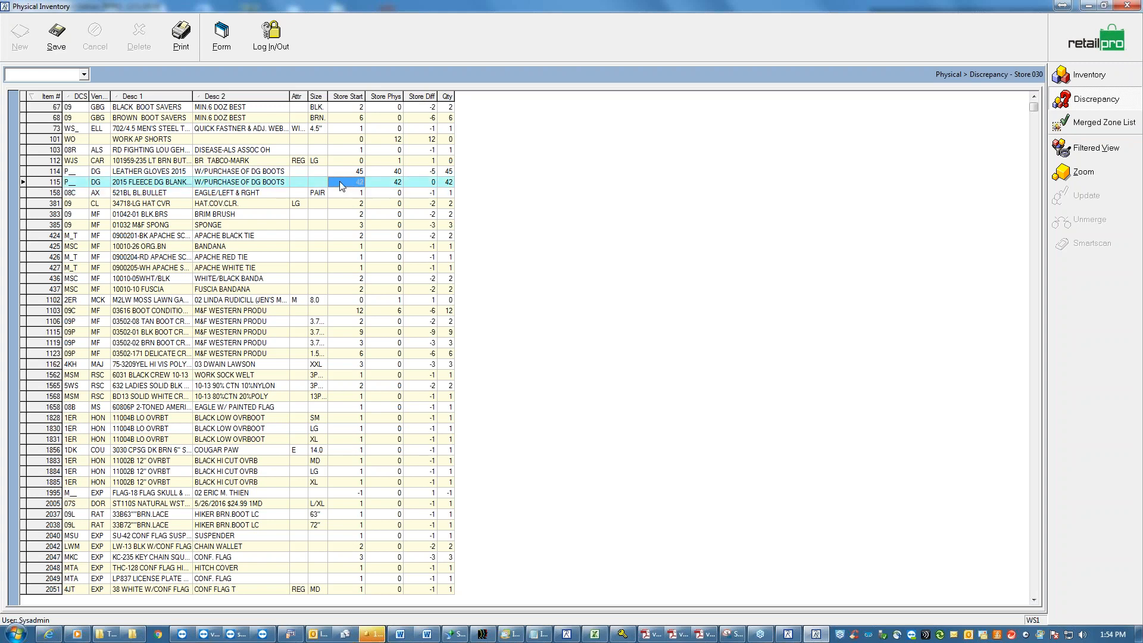
{"action": "left_click", "coordinate": [379, 181]}
{"action": "left_click", "coordinate": [418, 172]}
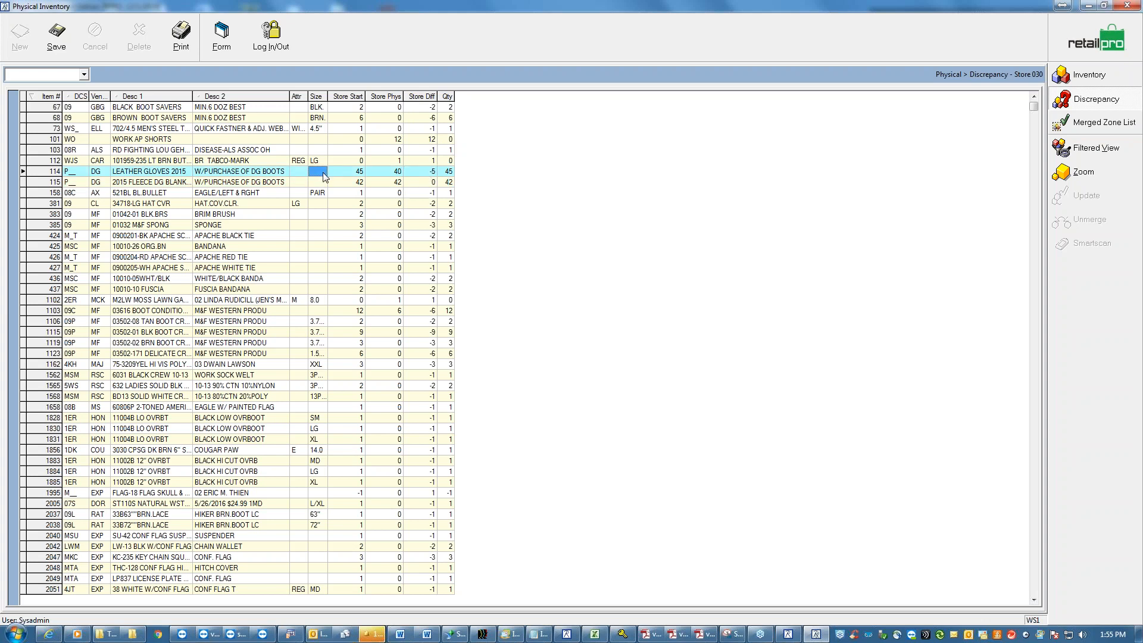
{"action": "left_click", "coordinate": [420, 161]}
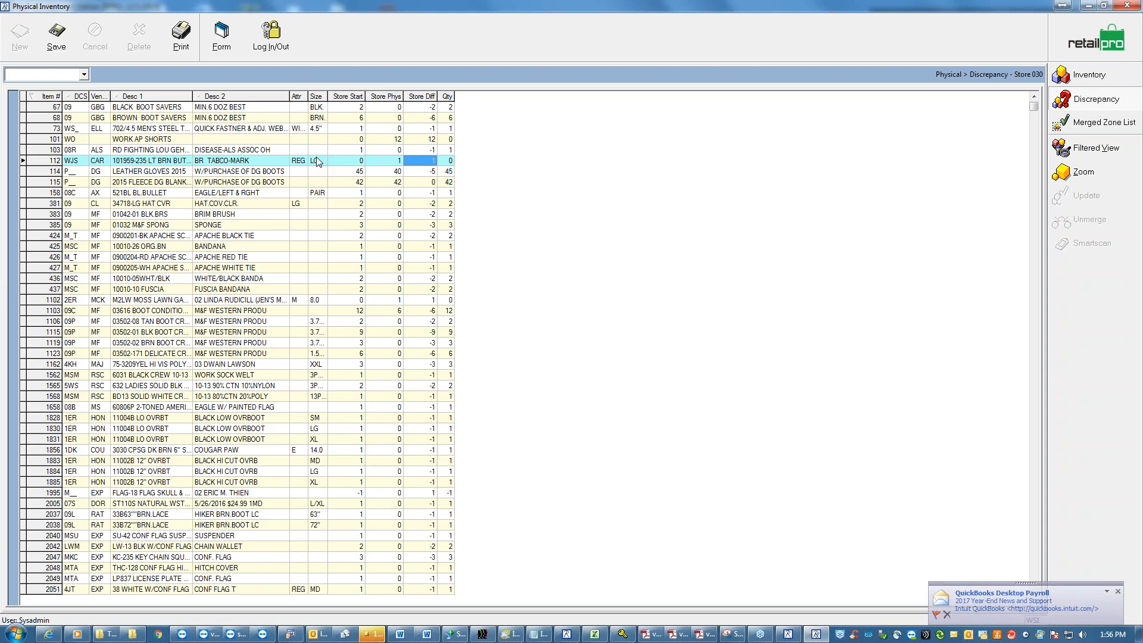
Switch to the v8 PI - PT.pdf guide in Adobe Reader and review the Preparing the PI (remote stores only) section.
{"action": "left_click", "coordinate": [677, 636]}
{"action": "left_click_drag", "start_coordinate": [946, 376], "coordinate": [953, 463]}
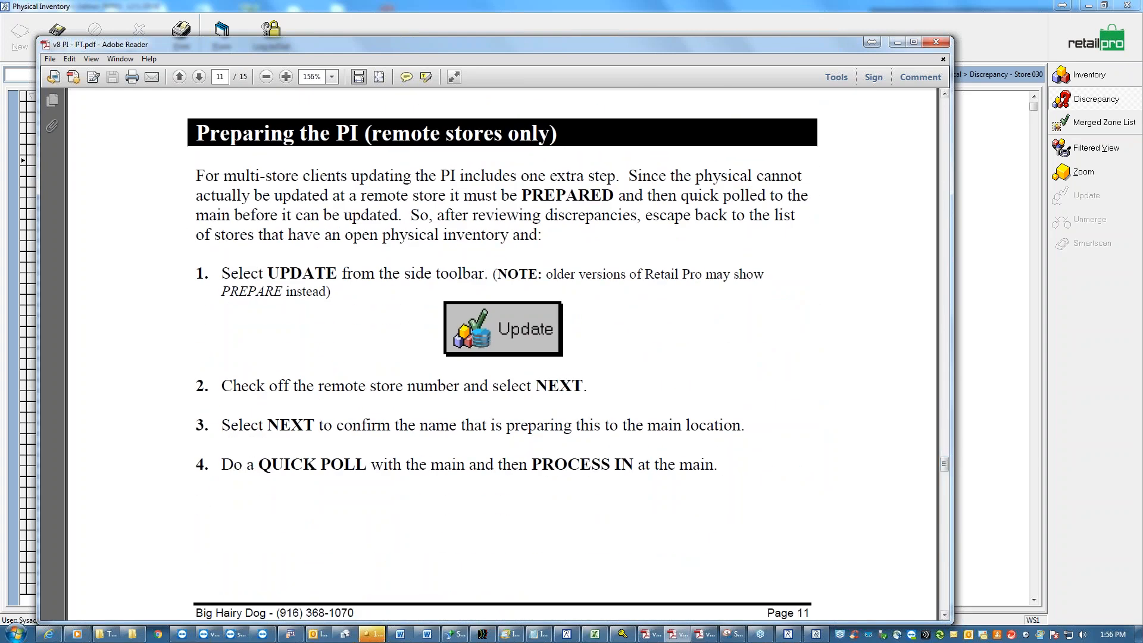
{"action": "left_click_drag", "start_coordinate": [219, 272], "coordinate": [332, 295]}
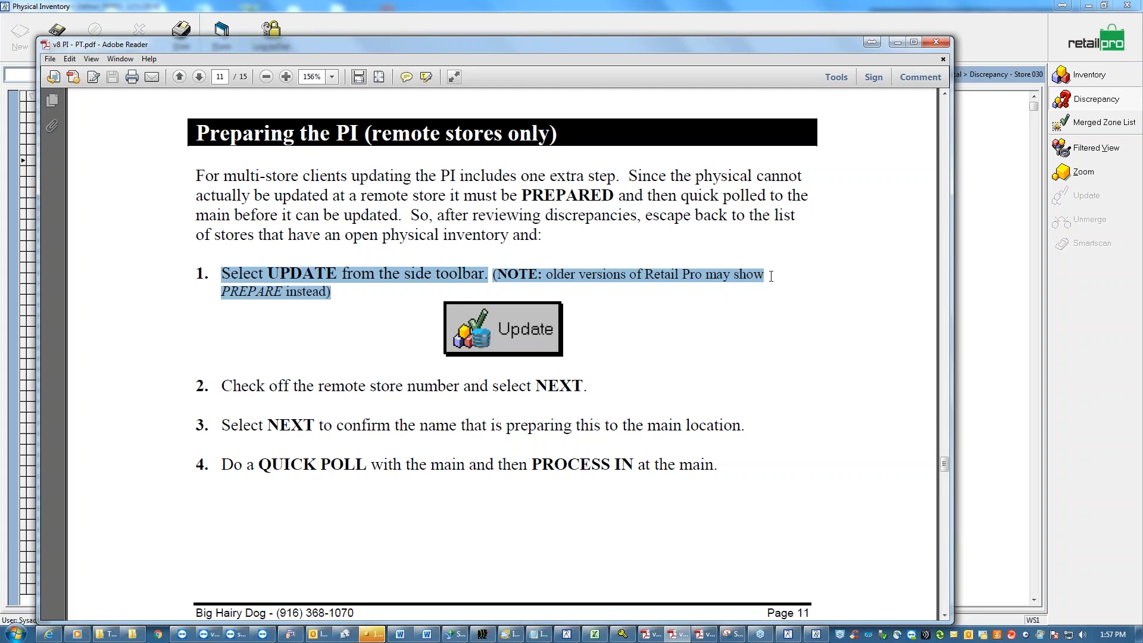
{"action": "left_click", "coordinate": [897, 43]}
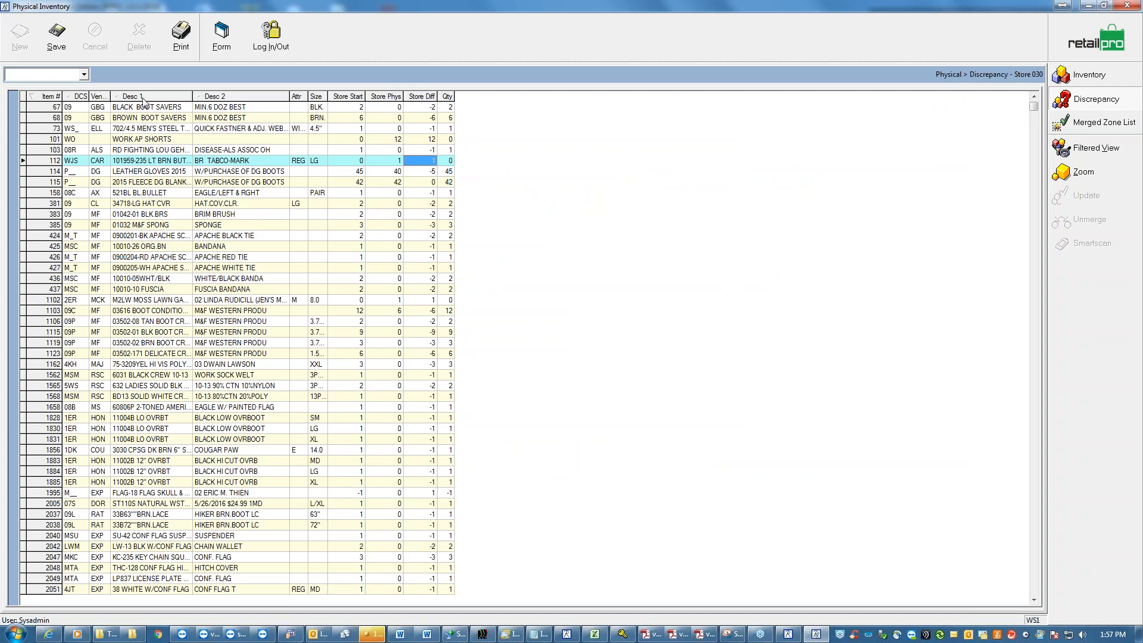
Preview the !Discrepancies by DEPT report for store 030's discrepancy list.
{"action": "left_click", "coordinate": [182, 42]}
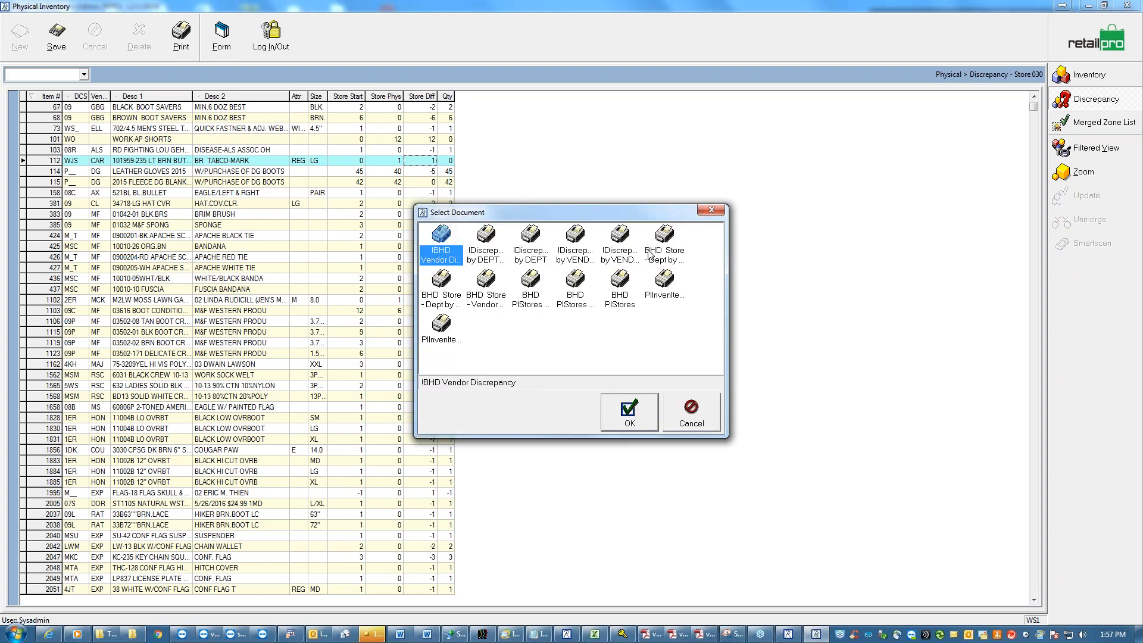
{"action": "left_click", "coordinate": [494, 257]}
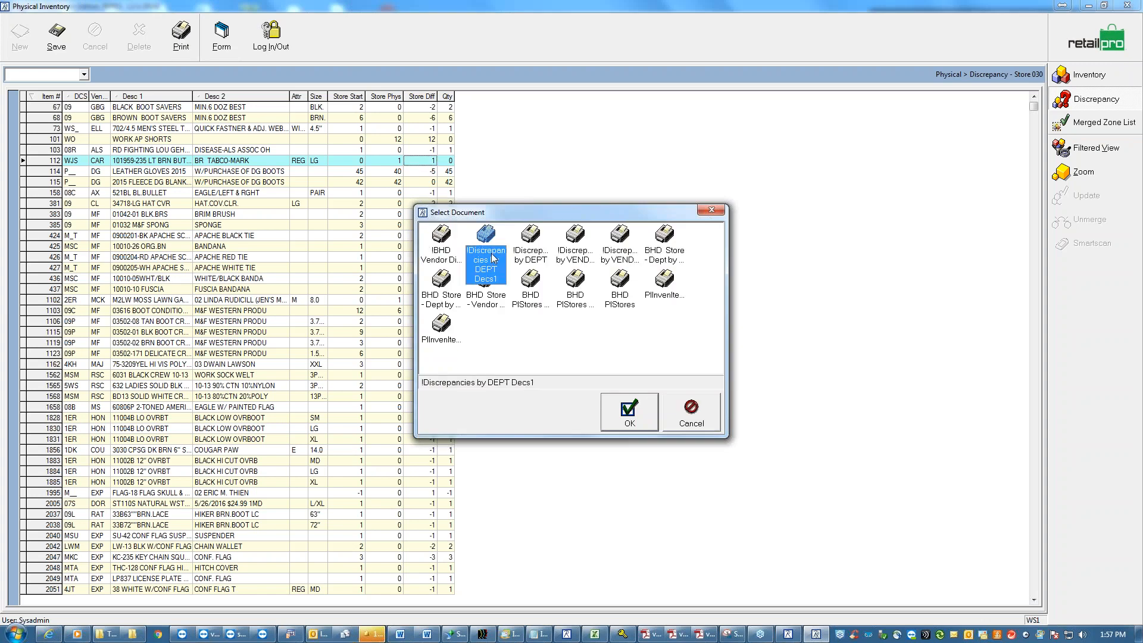
{"action": "left_click", "coordinate": [439, 257]}
{"action": "left_click", "coordinate": [535, 254]}
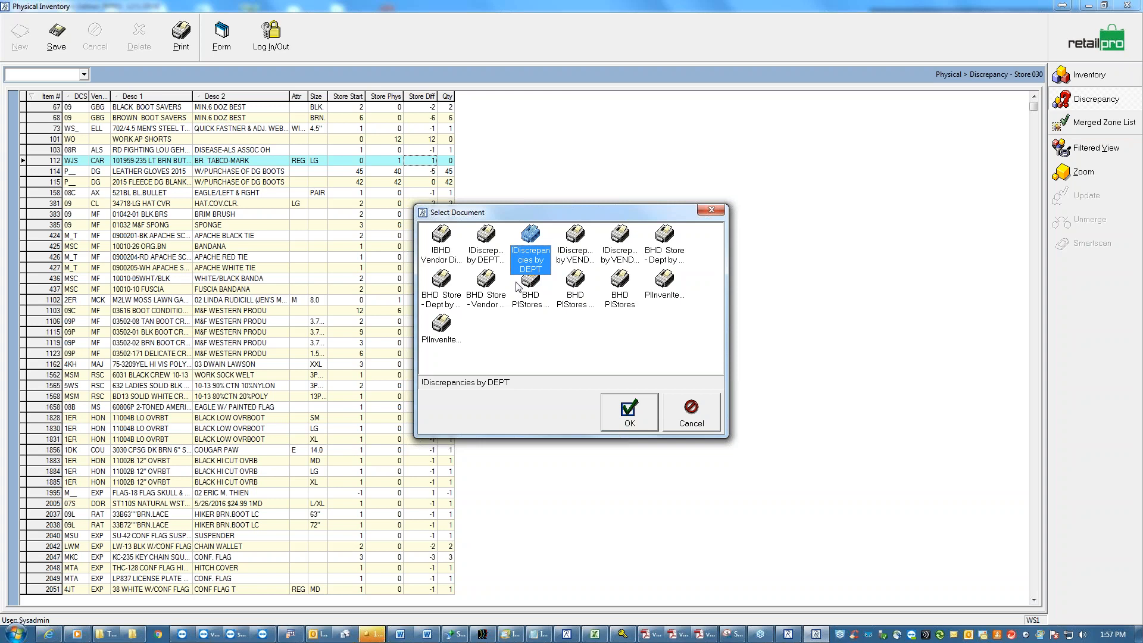
{"action": "left_click", "coordinate": [632, 409]}
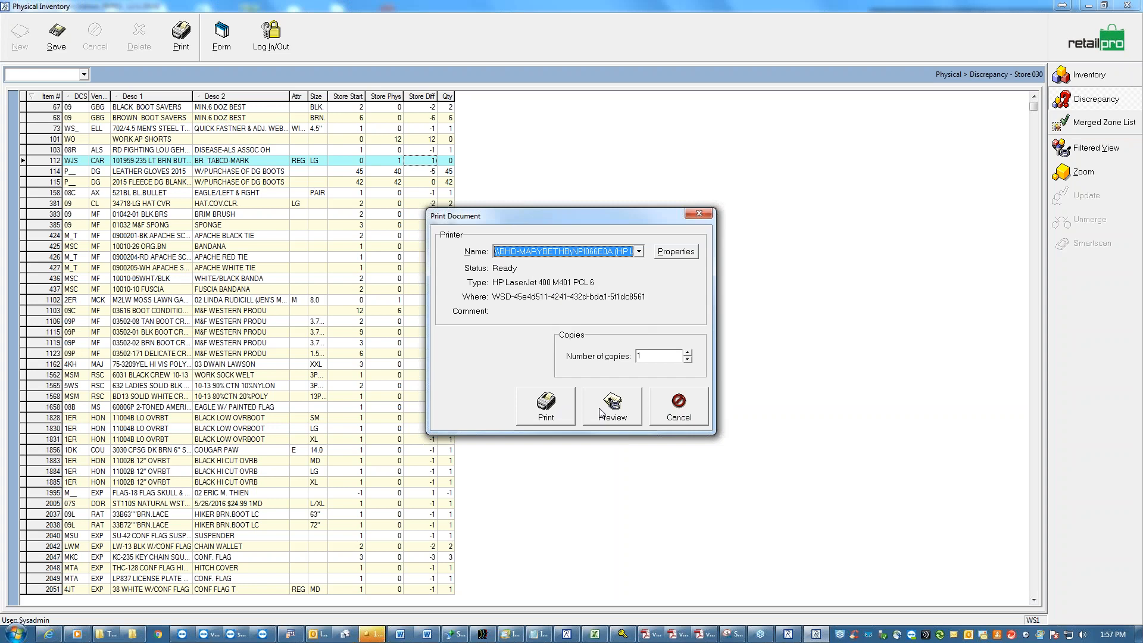
{"action": "left_click", "coordinate": [603, 410]}
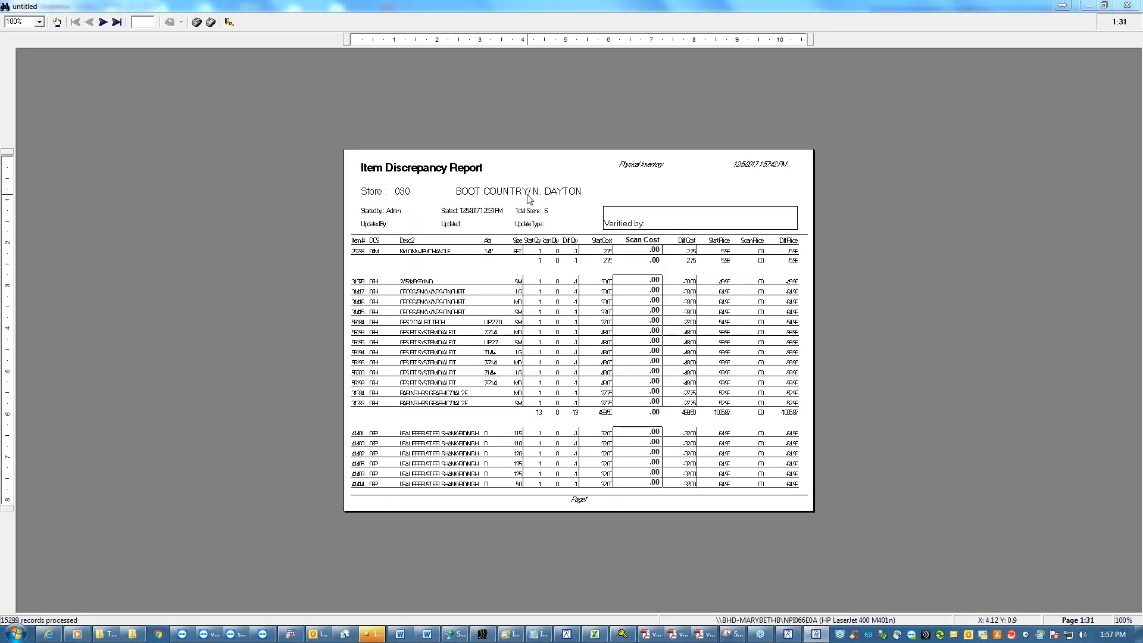
Examine the discrepancy report's first page and the grand totals on its last page, and close the preview.
{"action": "left_click", "coordinate": [549, 244]}
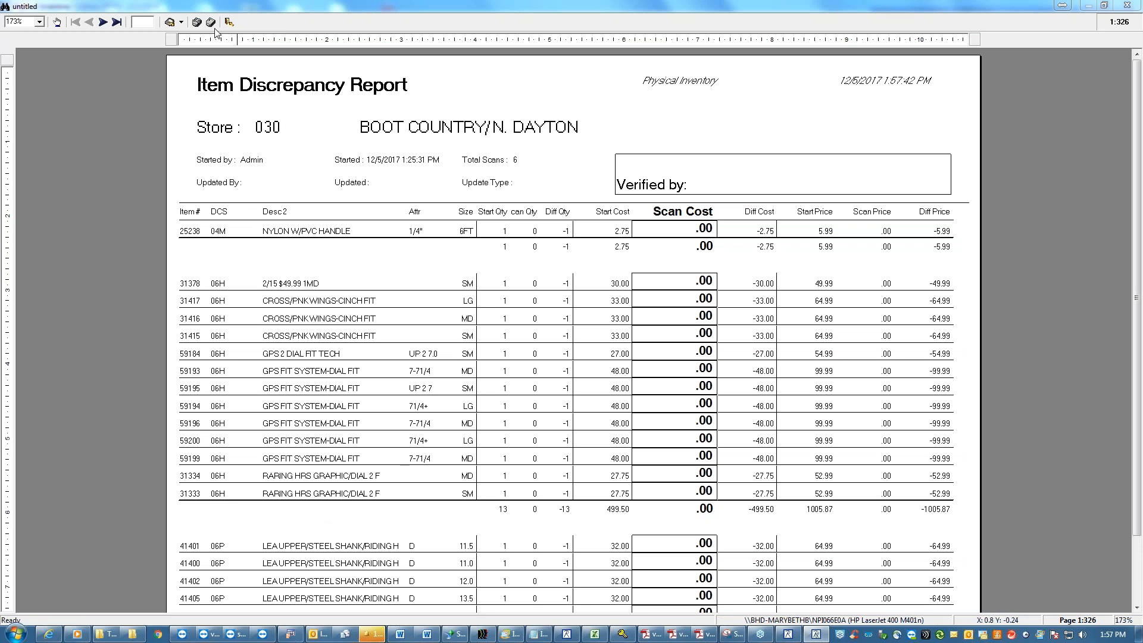
{"action": "left_click", "coordinate": [117, 22]}
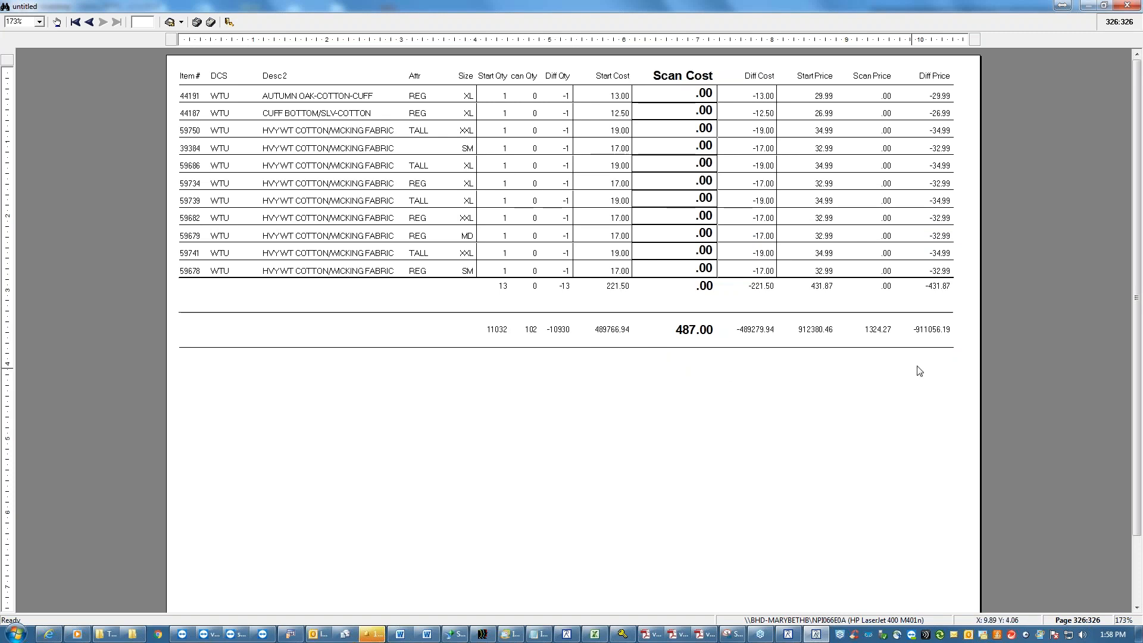
{"action": "left_click", "coordinate": [229, 23]}
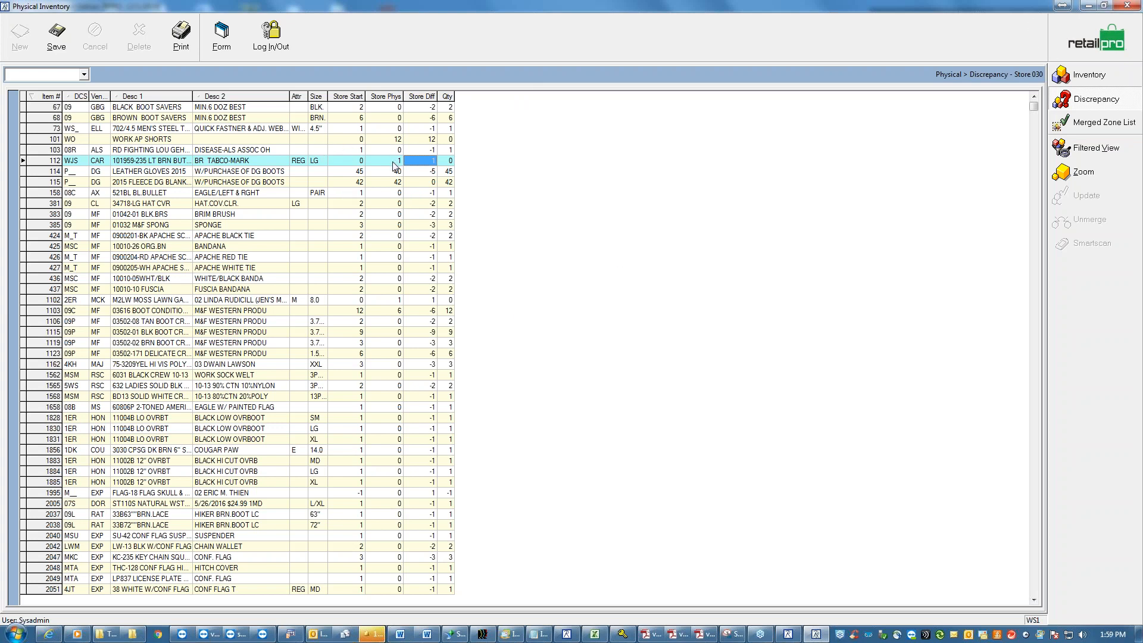
Return to the physical inventory store list and review the guide's Updating the PI section, including the Update On-Hand options.
{"action": "left_click", "coordinate": [1063, 30]}
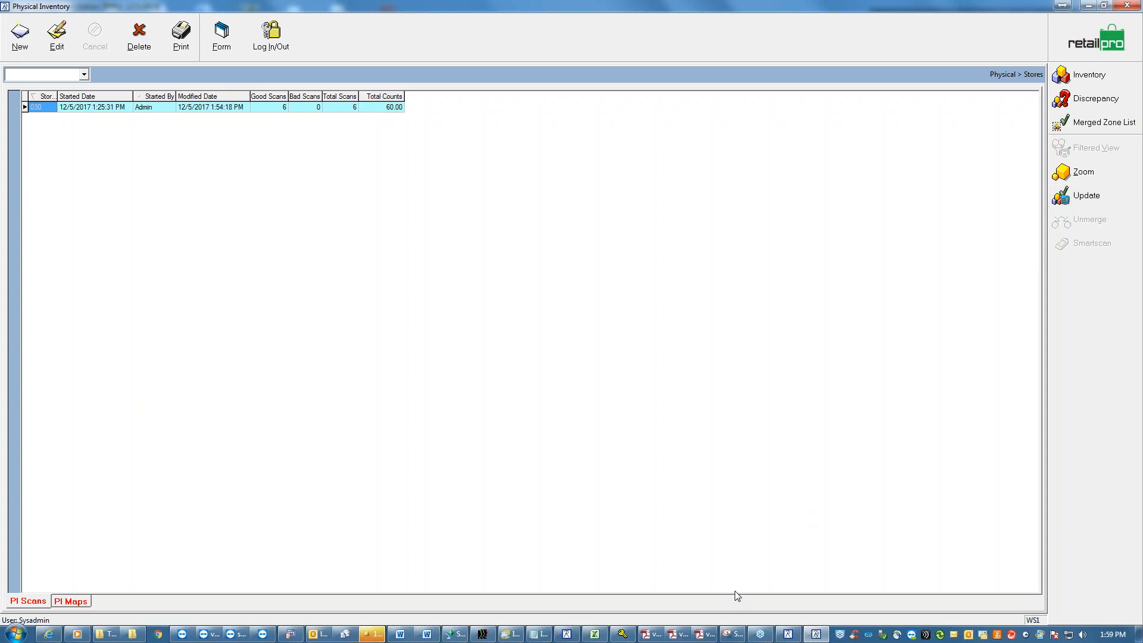
{"action": "left_click", "coordinate": [678, 634]}
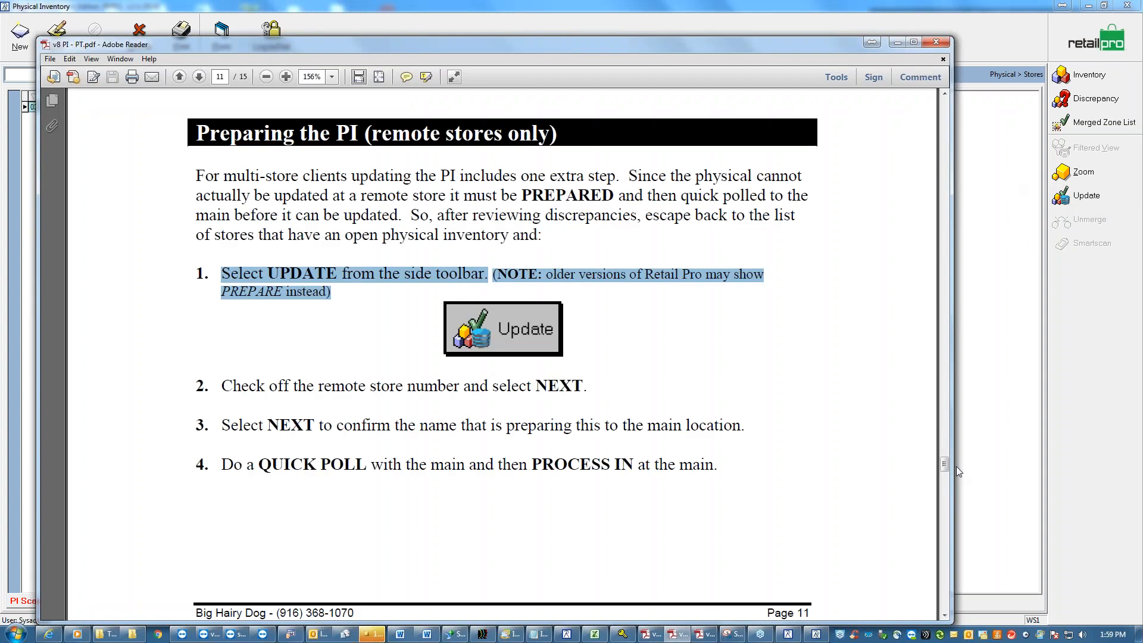
{"action": "scroll", "coordinate": [944, 466], "scroll_direction": "down", "scroll_amount": 10}
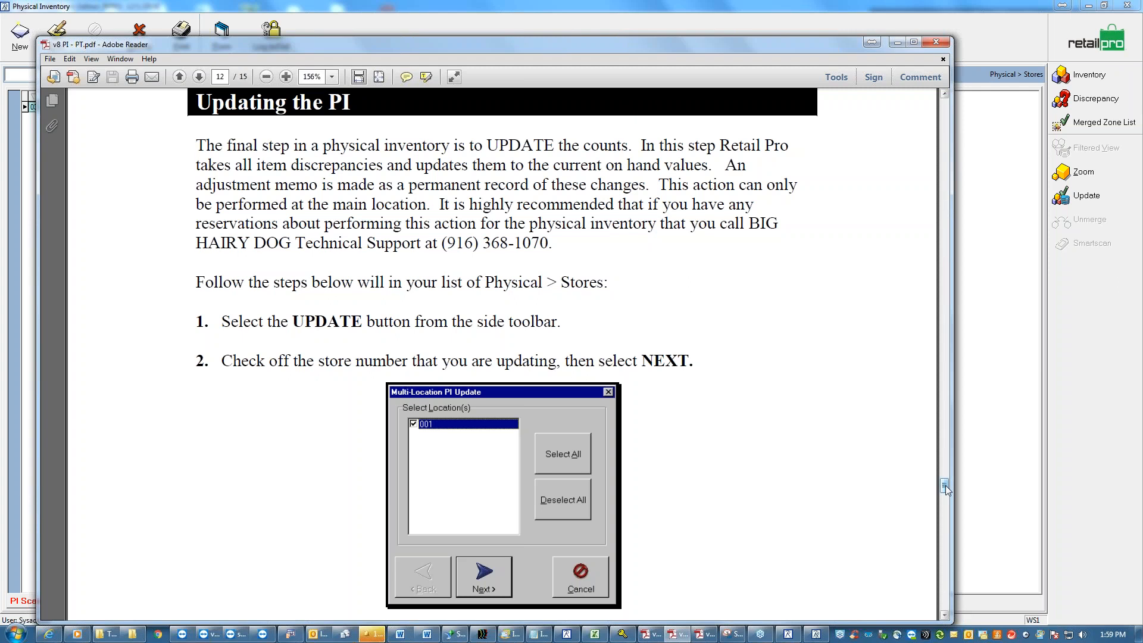
{"action": "left_click_drag", "start_coordinate": [945, 485], "coordinate": [945, 500]}
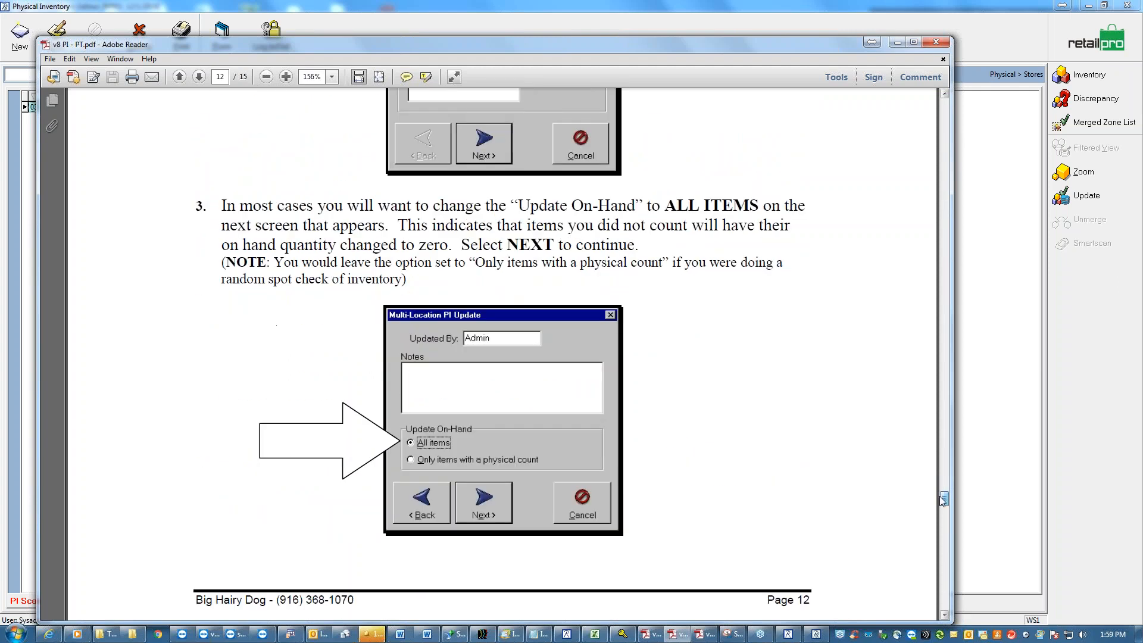
{"action": "left_click_drag", "start_coordinate": [452, 444], "coordinate": [392, 442]}
{"action": "left_click", "coordinate": [470, 447]}
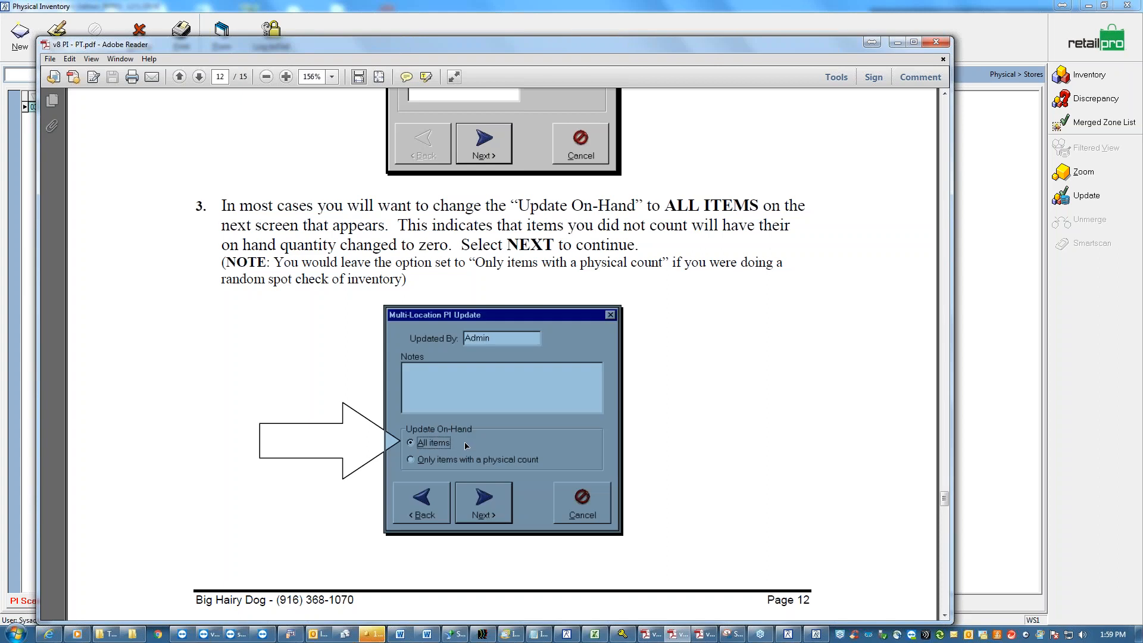
{"action": "left_click", "coordinate": [460, 445]}
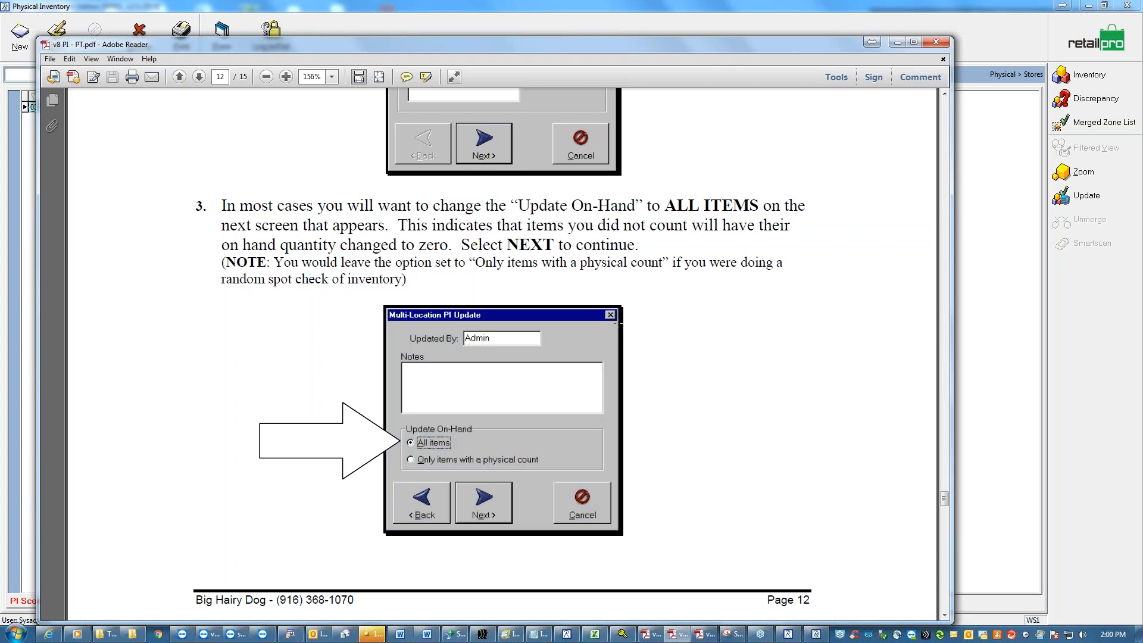
{"action": "left_click", "coordinate": [898, 43]}
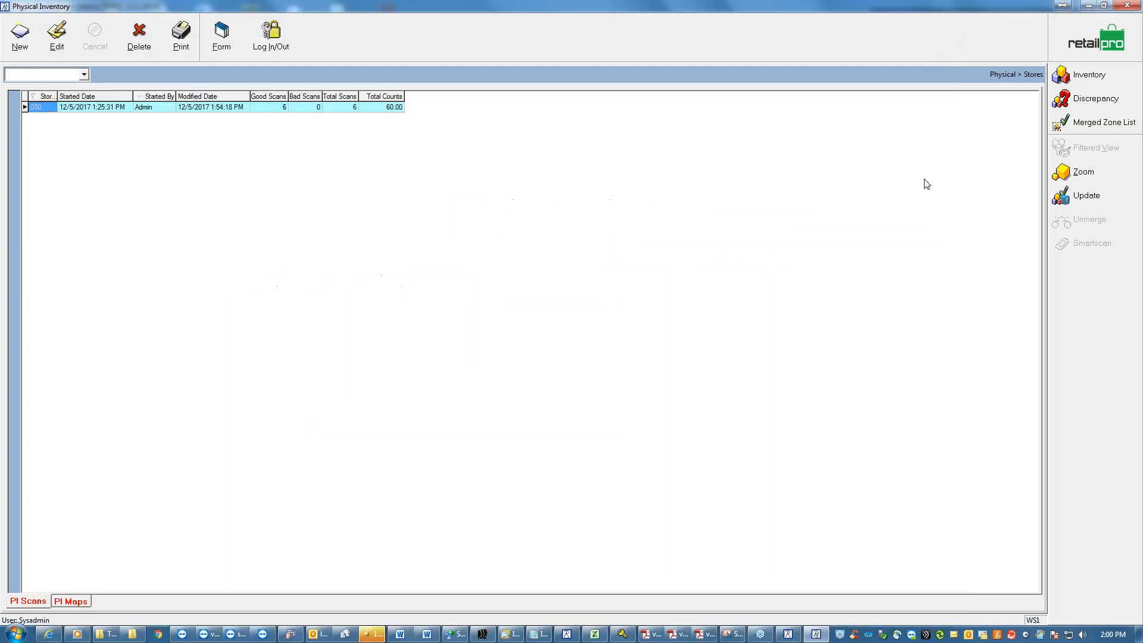
Start a multi-location PI update for location 030 with Update On-Hand set to All items.
{"action": "left_click", "coordinate": [1097, 202]}
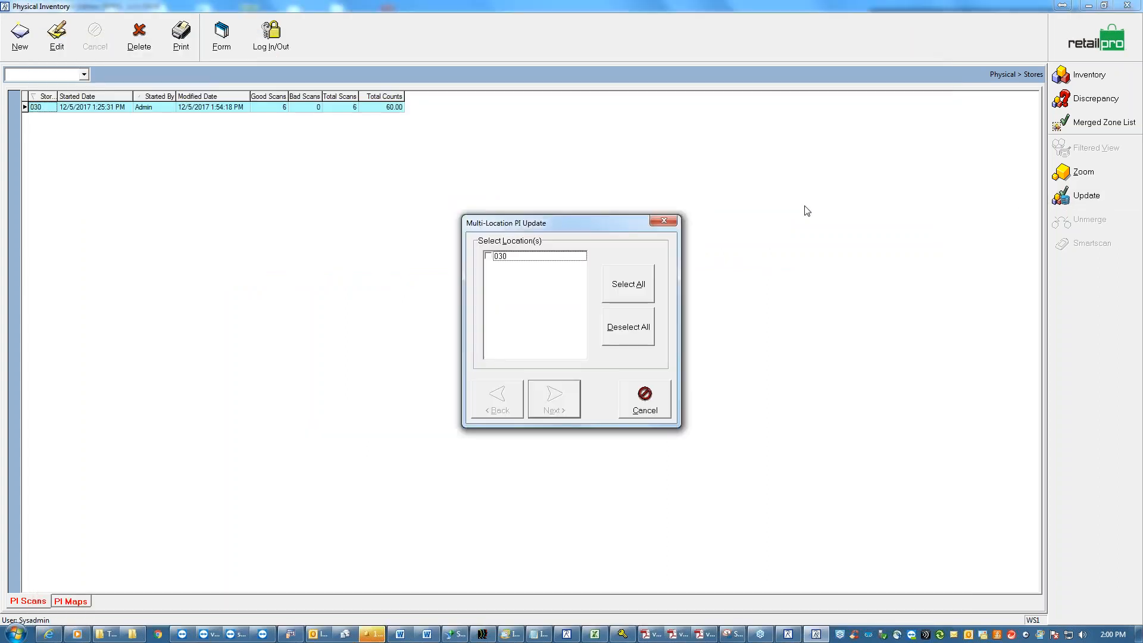
{"action": "left_click", "coordinate": [488, 257]}
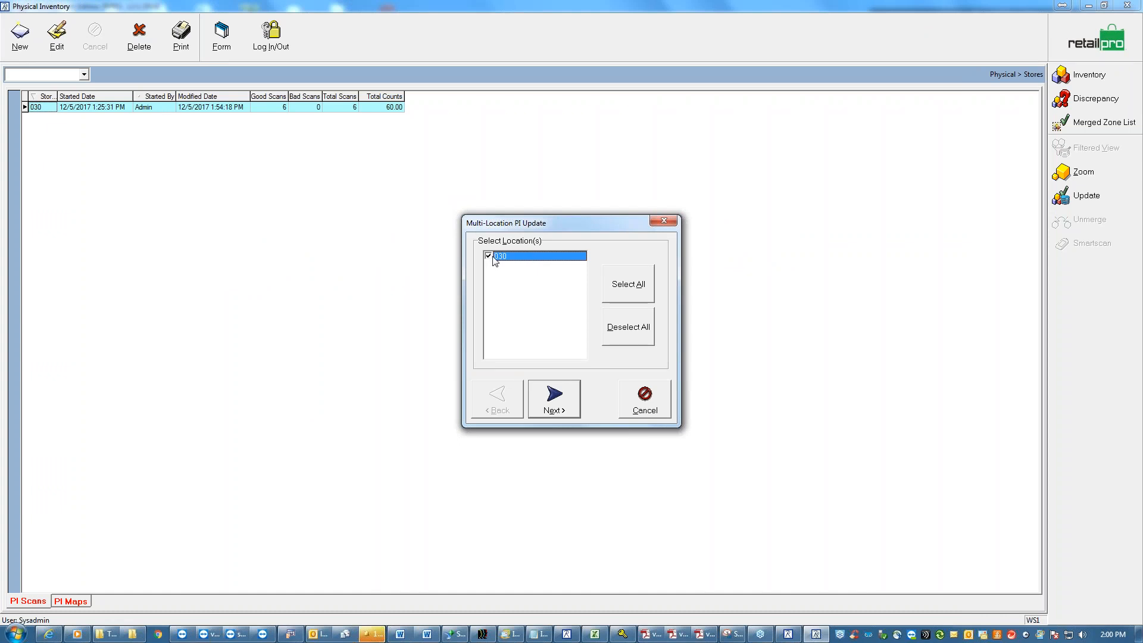
{"action": "left_click", "coordinate": [554, 397]}
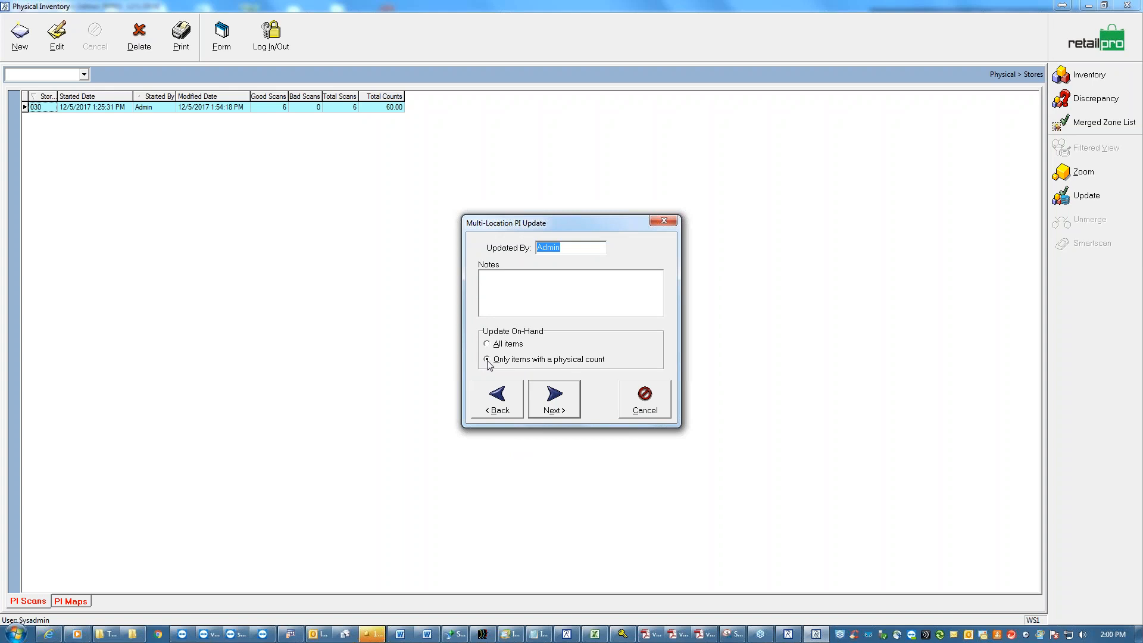
{"action": "left_click", "coordinate": [498, 361]}
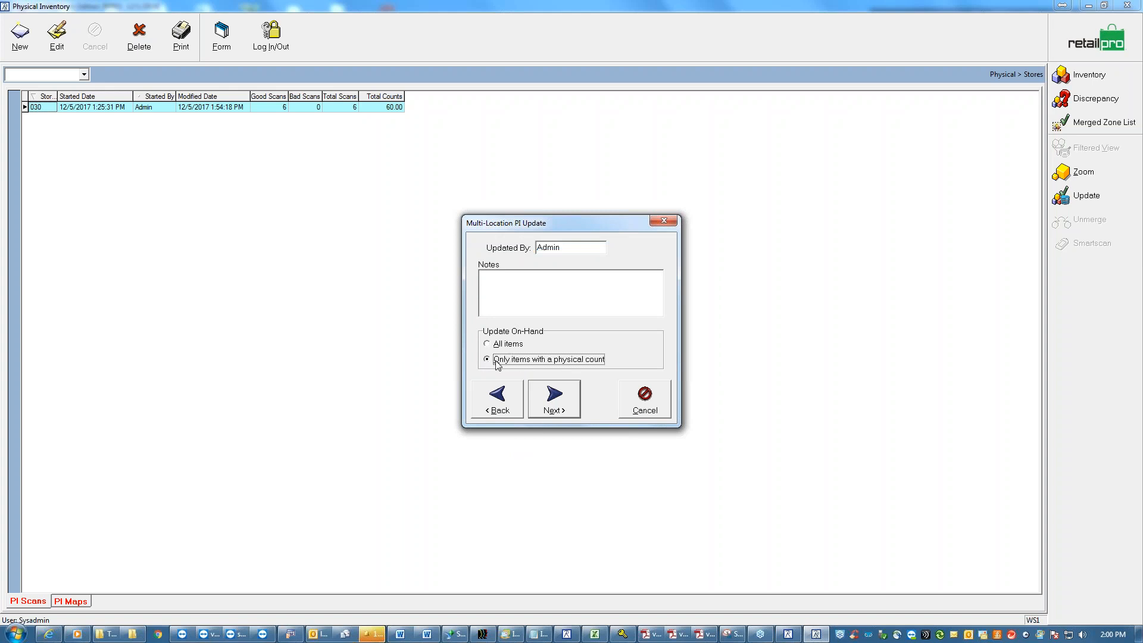
{"action": "left_click", "coordinate": [492, 346]}
{"action": "left_click", "coordinate": [487, 359]}
{"action": "left_click", "coordinate": [488, 345]}
{"action": "left_click", "coordinate": [555, 405]}
Set the adjustment memo reason to PHYSICAL.
{"action": "left_click", "coordinate": [611, 287]}
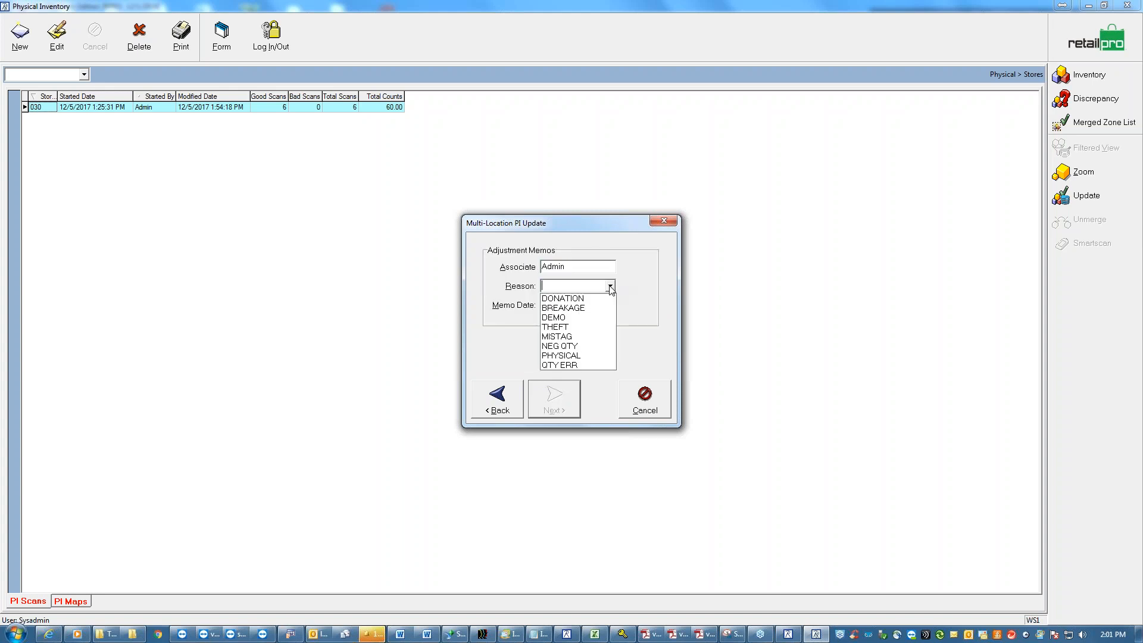
{"action": "left_click", "coordinate": [563, 355]}
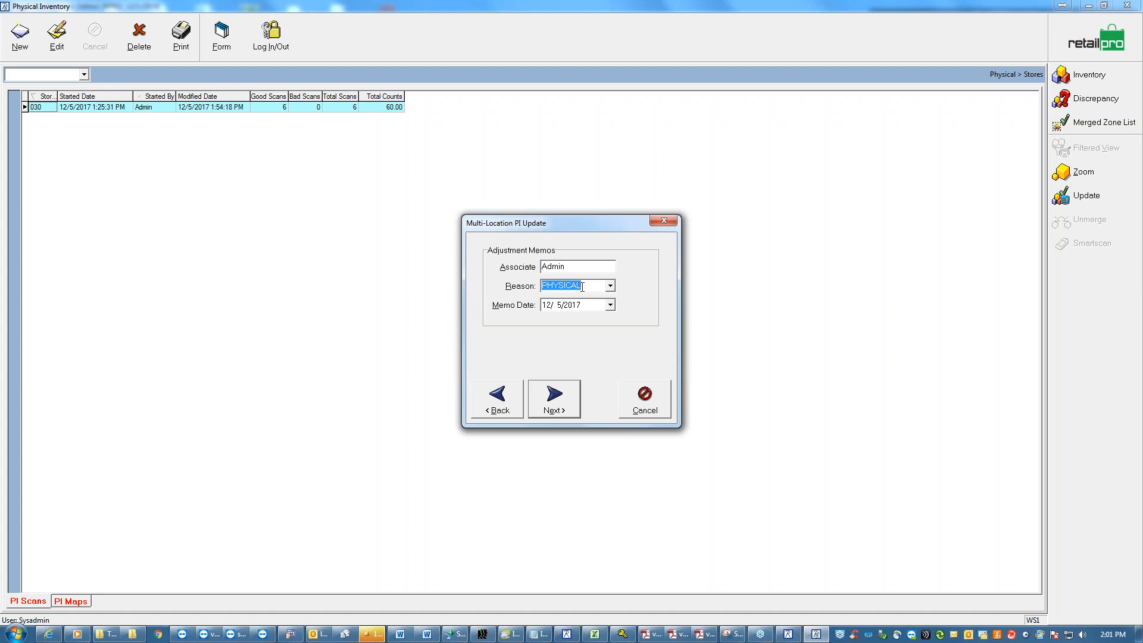
{"action": "left_click", "coordinate": [554, 399]}
{"action": "left_click", "coordinate": [572, 343]}
Set the adjustment memo date to 12/5/2016 and finish the update wizard for store 030.
{"action": "left_click", "coordinate": [609, 305]}
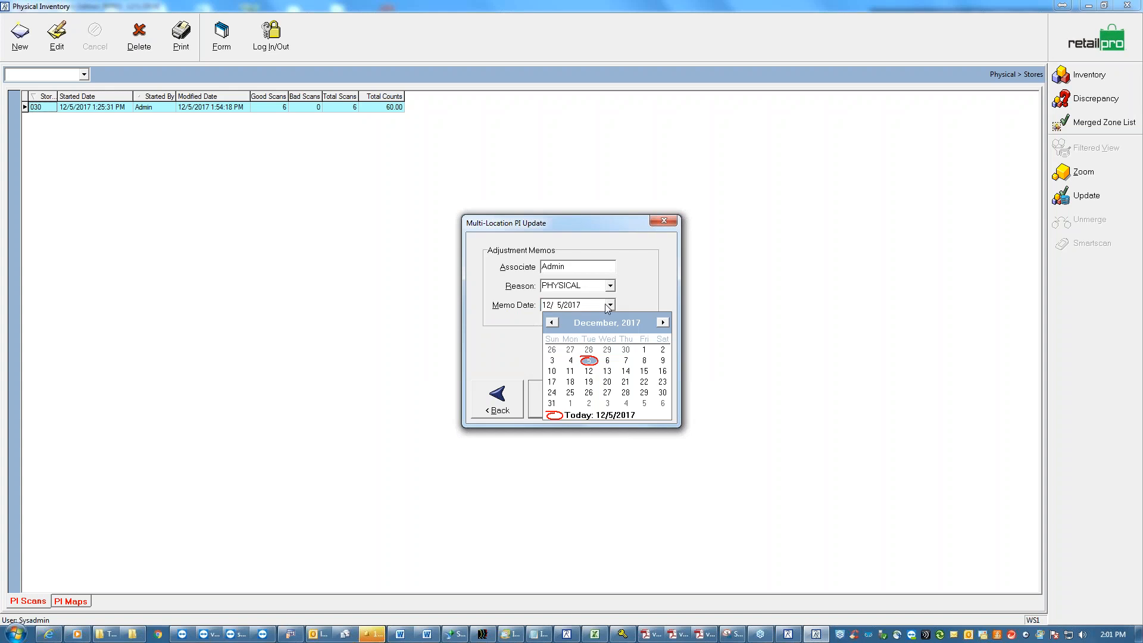
{"action": "left_click", "coordinate": [634, 324]}
{"action": "left_click", "coordinate": [651, 326]}
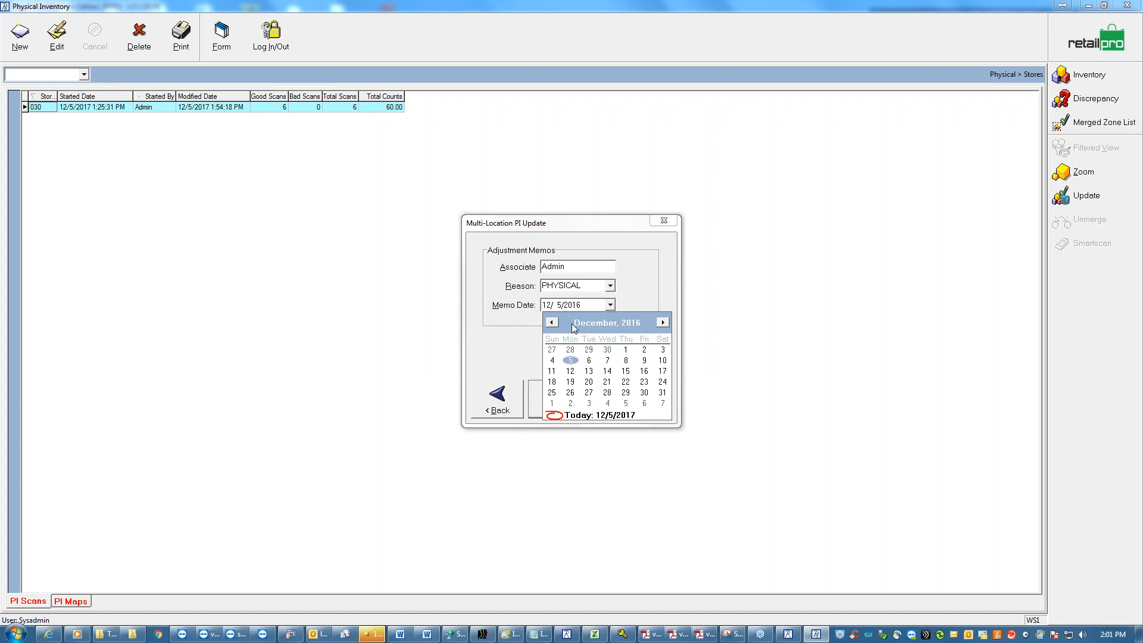
{"action": "left_click", "coordinate": [571, 361]}
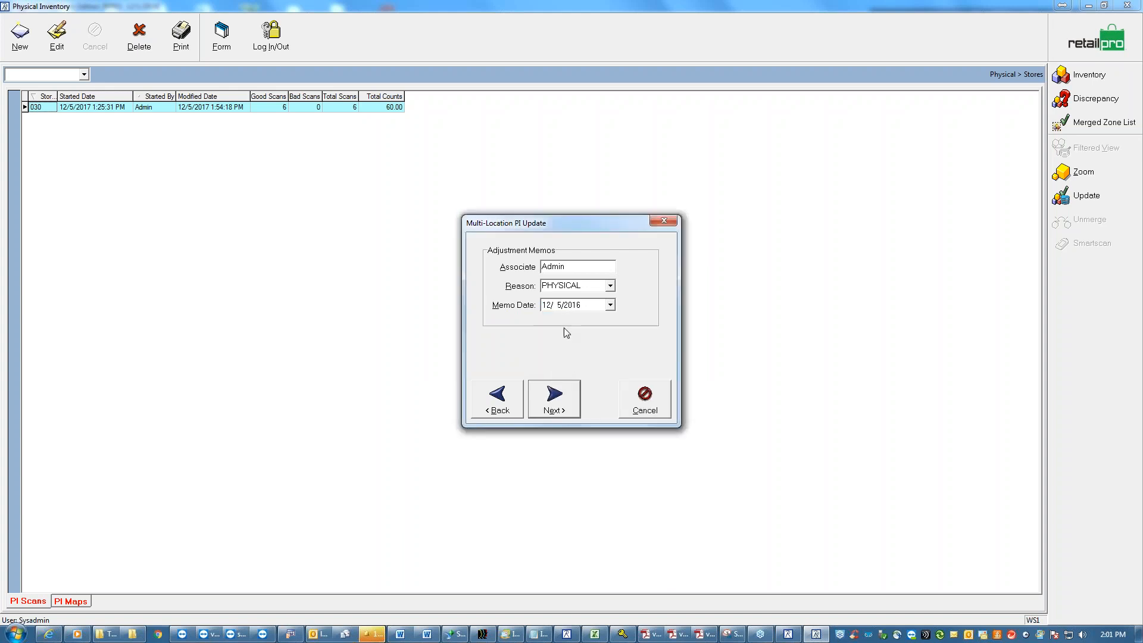
{"action": "left_click", "coordinate": [549, 400]}
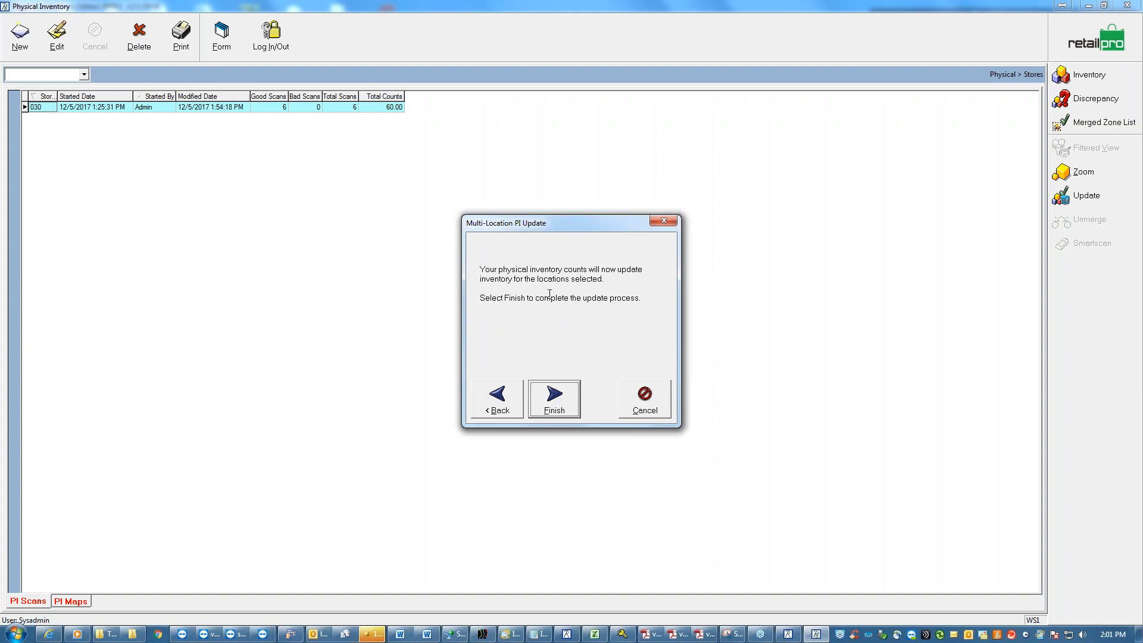
{"action": "left_click", "coordinate": [553, 402]}
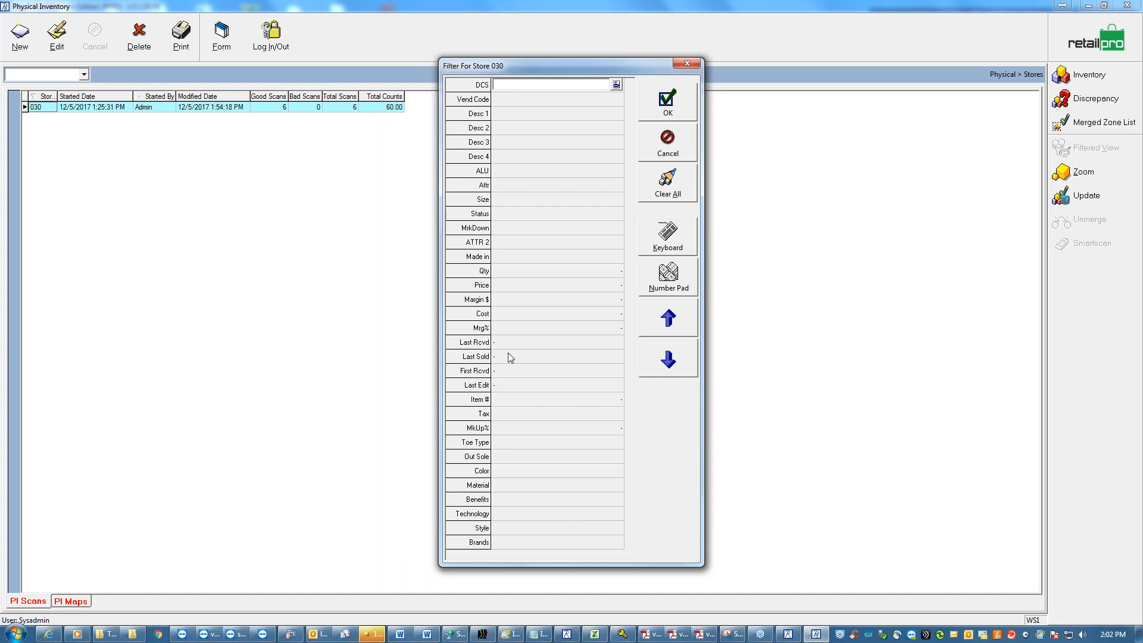
Review the item filter fields for store 030, clear all filters, and cancel the filter.
{"action": "left_click", "coordinate": [500, 101]}
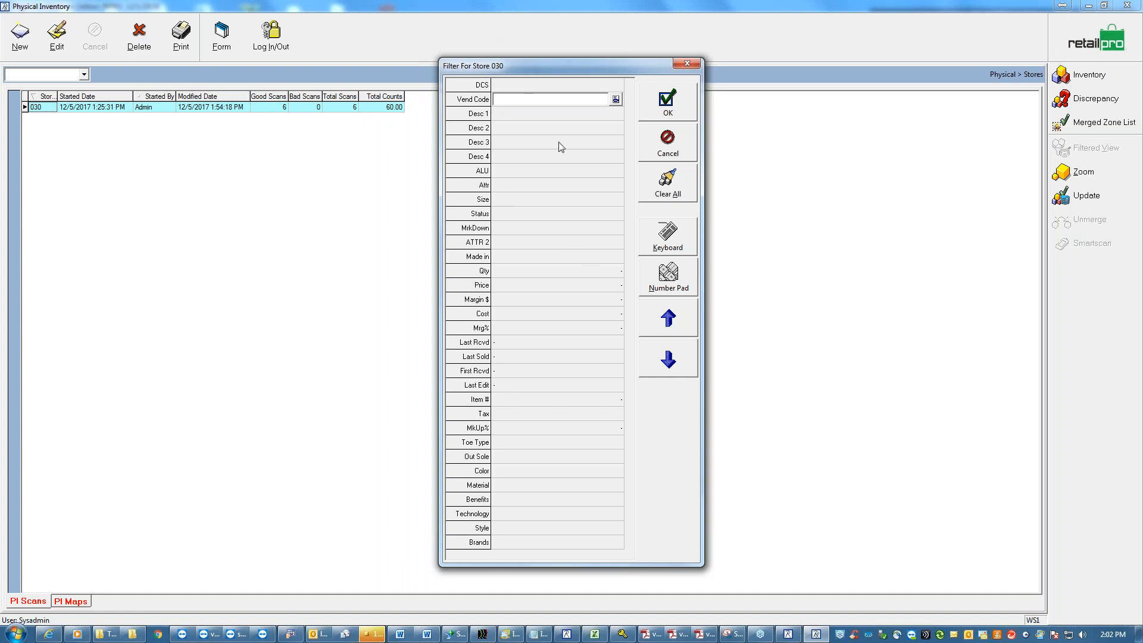
{"action": "left_click", "coordinate": [668, 188]}
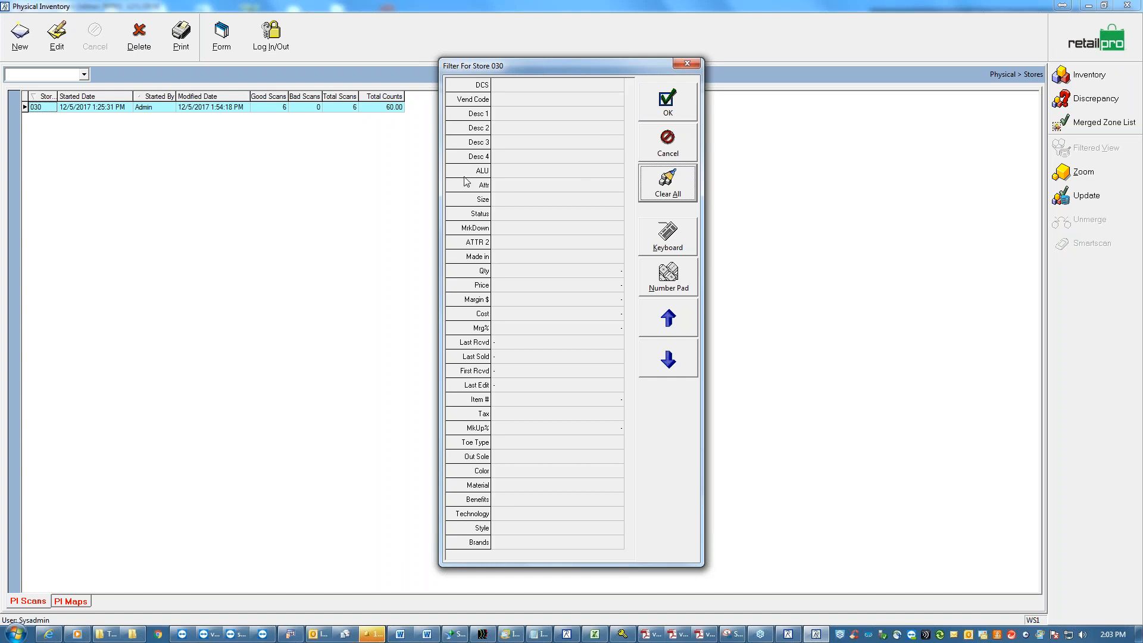
{"action": "left_click", "coordinate": [668, 145]}
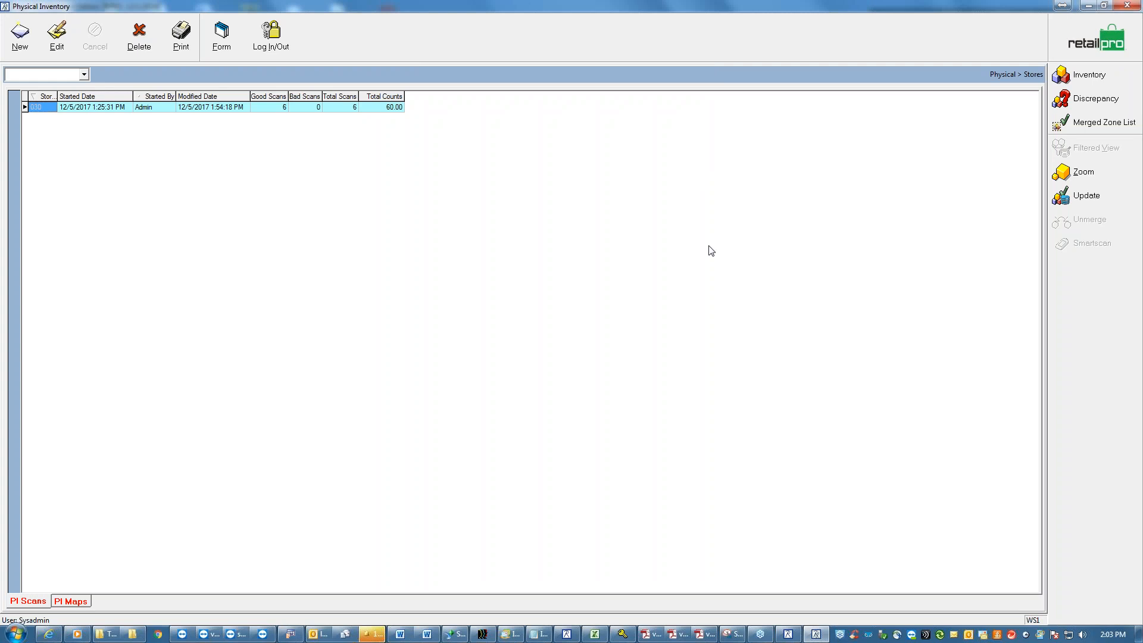
Open the archived physical inventories by store and look through to the end of the list.
{"action": "left_click", "coordinate": [1089, 35]}
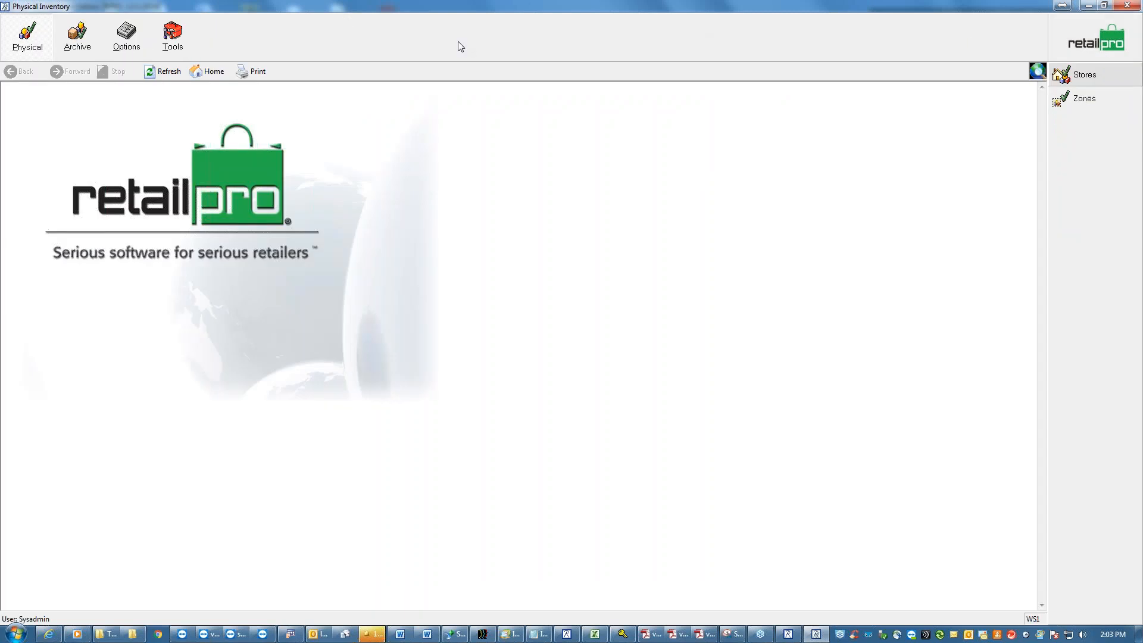
{"action": "left_click", "coordinate": [79, 42]}
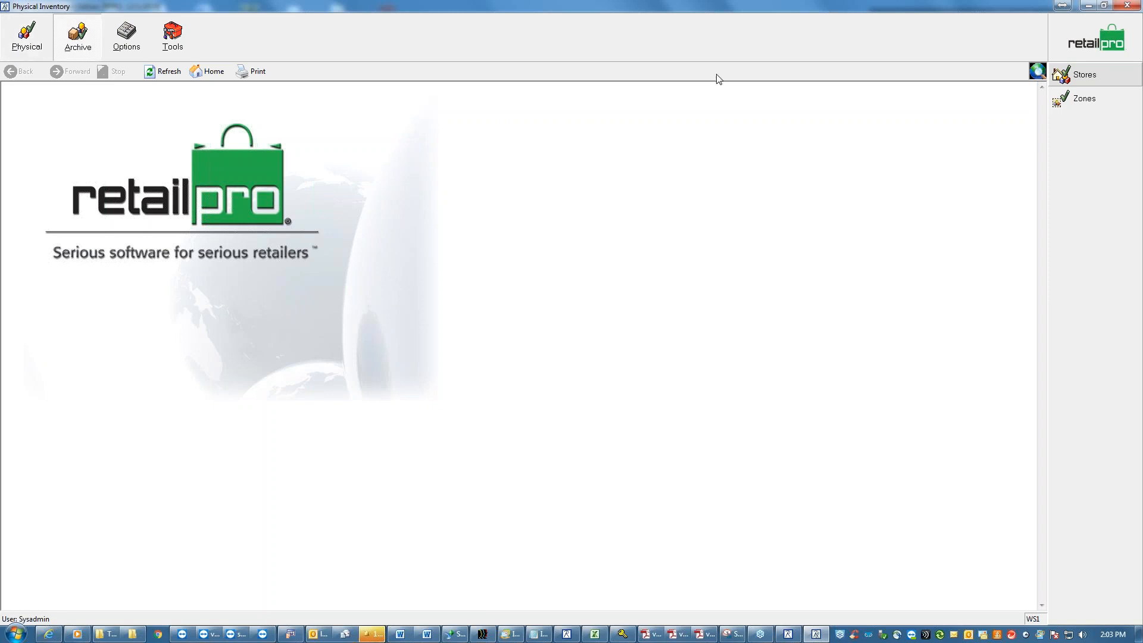
{"action": "left_click", "coordinate": [1082, 76]}
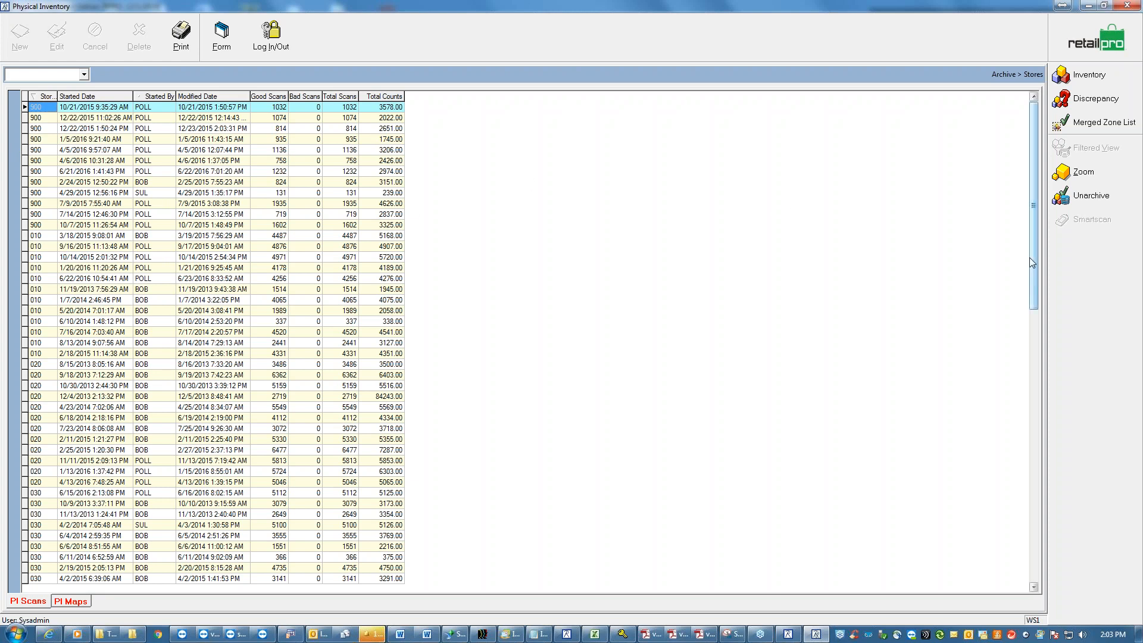
{"action": "left_click_drag", "start_coordinate": [1034, 260], "coordinate": [1030, 556]}
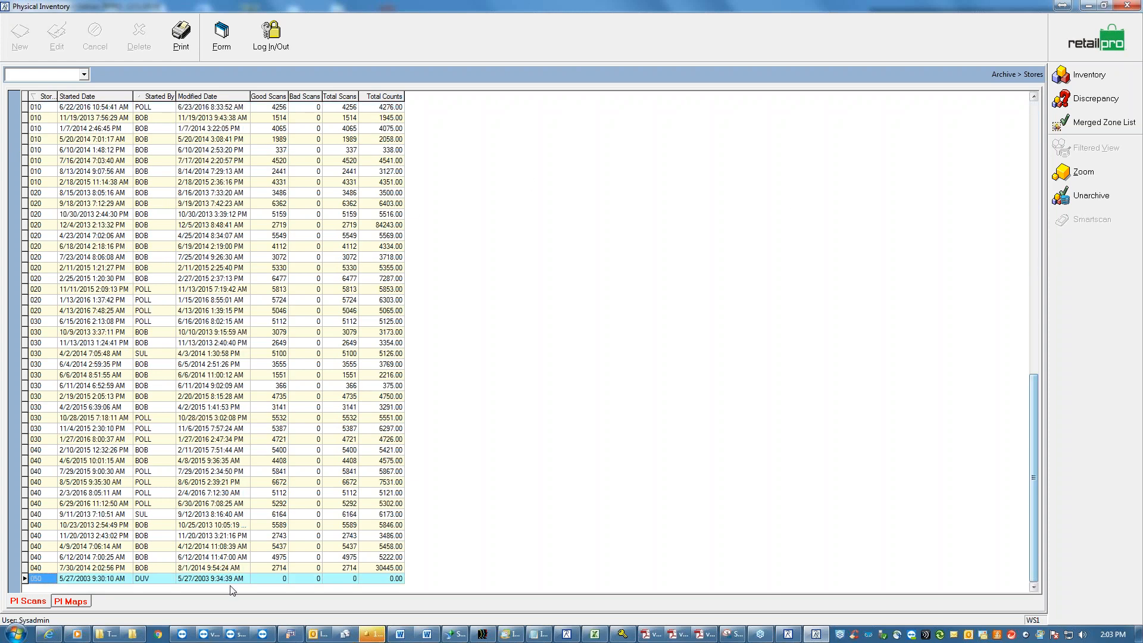
Examine the discrepancy list of the archived store 010 physical started 6/22/2016, and return to the archived stores.
{"action": "left_click", "coordinate": [88, 289]}
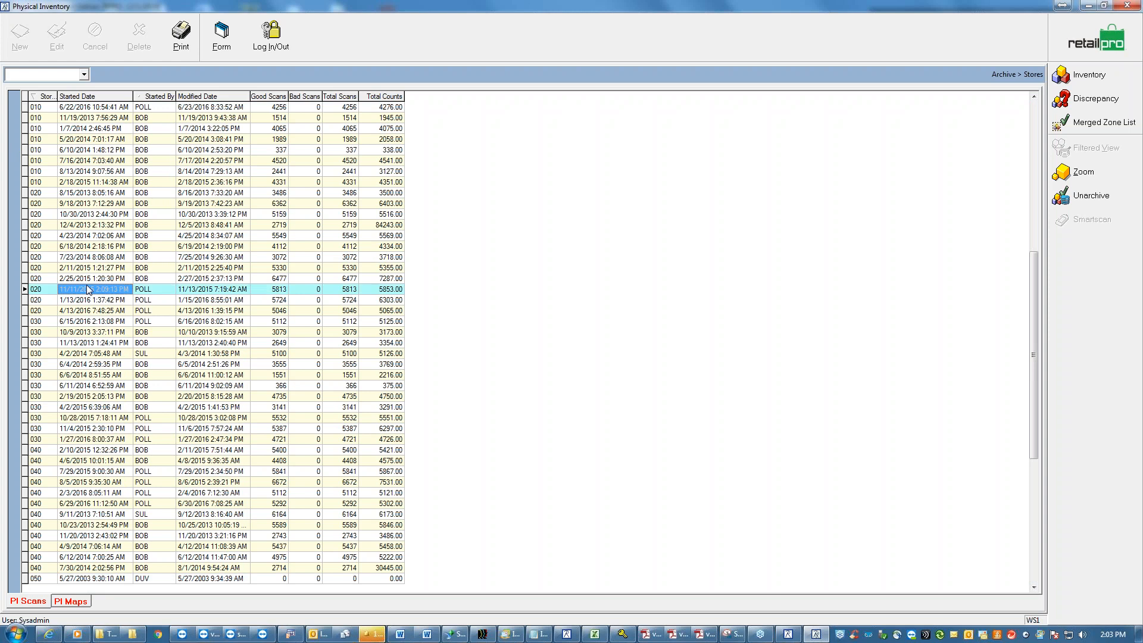
{"action": "left_click", "coordinate": [87, 279]}
{"action": "left_click", "coordinate": [83, 246]}
{"action": "left_click", "coordinate": [82, 215]}
{"action": "left_click", "coordinate": [81, 194]}
{"action": "left_click", "coordinate": [78, 182]}
{"action": "left_click", "coordinate": [81, 172]}
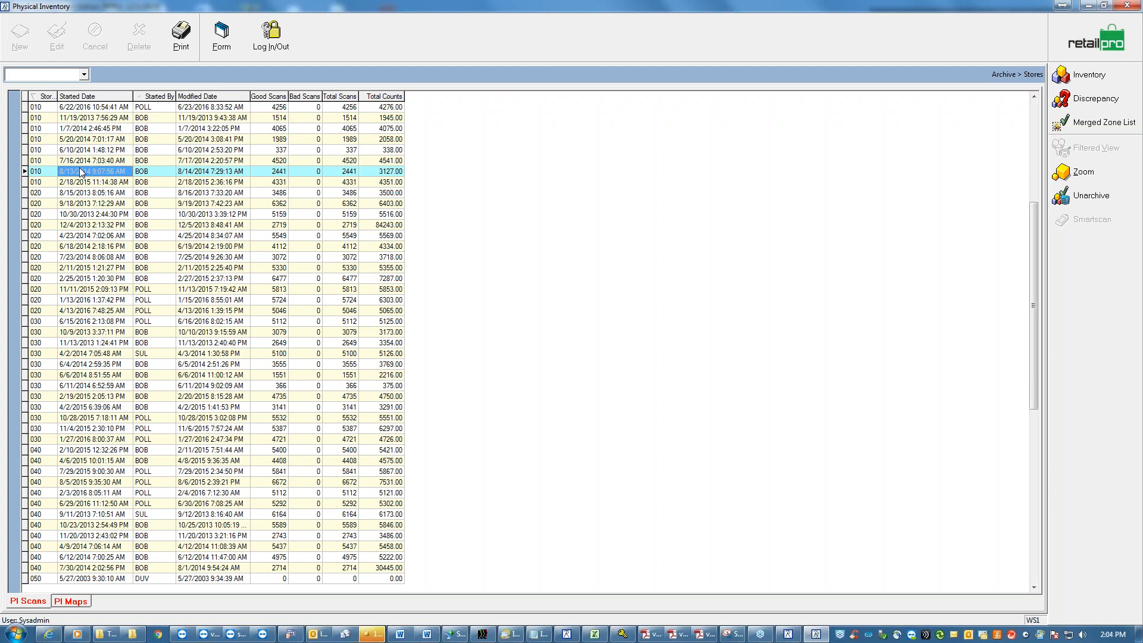
{"action": "left_click", "coordinate": [96, 107]}
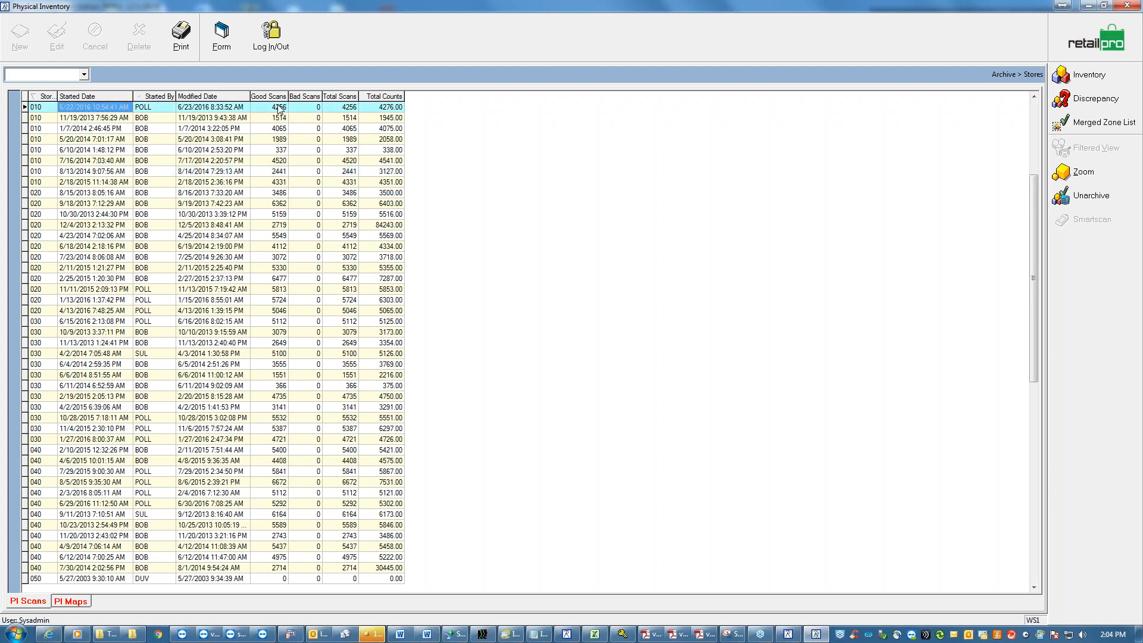
{"action": "left_click", "coordinate": [1097, 100]}
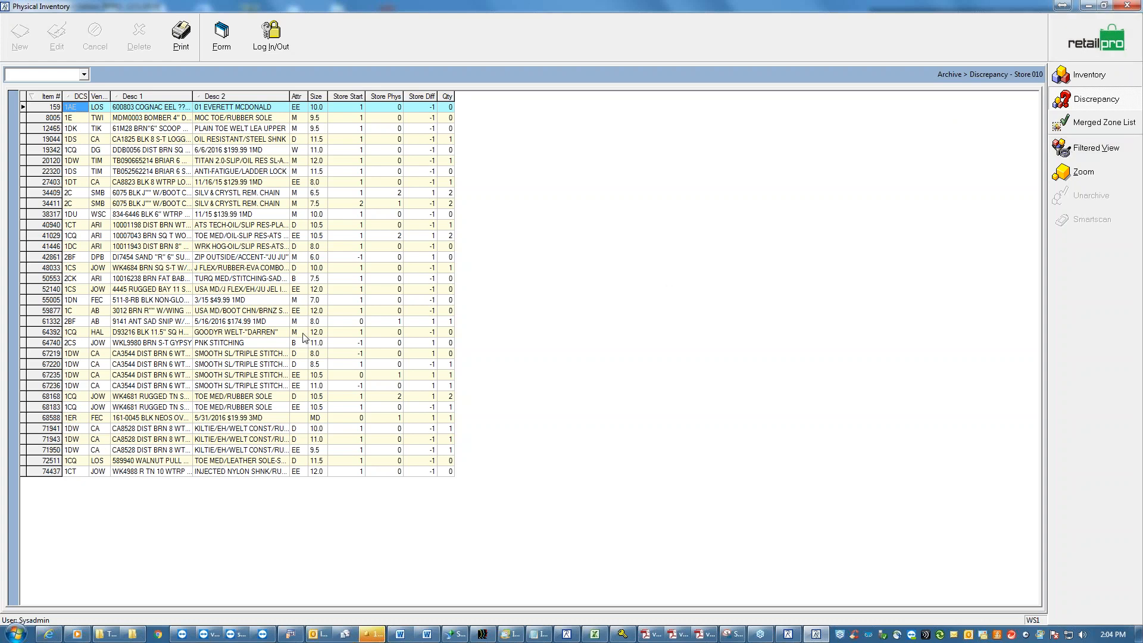
{"action": "left_click", "coordinate": [1081, 47]}
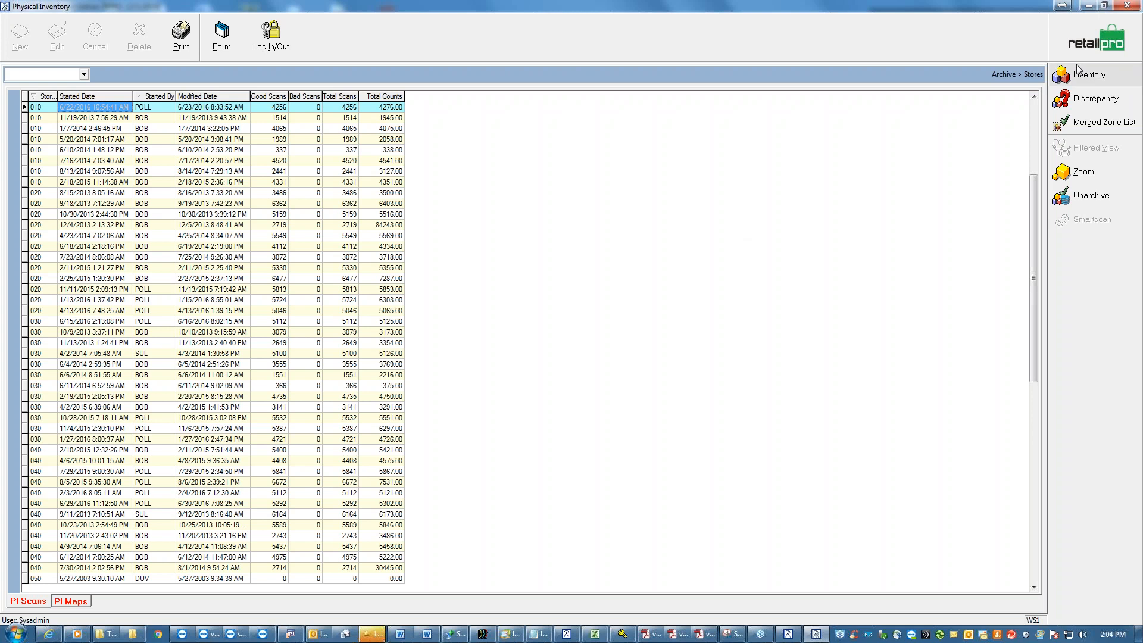
Leave the archive and exit the Physical Inventory module, confirming the exit.
{"action": "left_click", "coordinate": [1096, 42]}
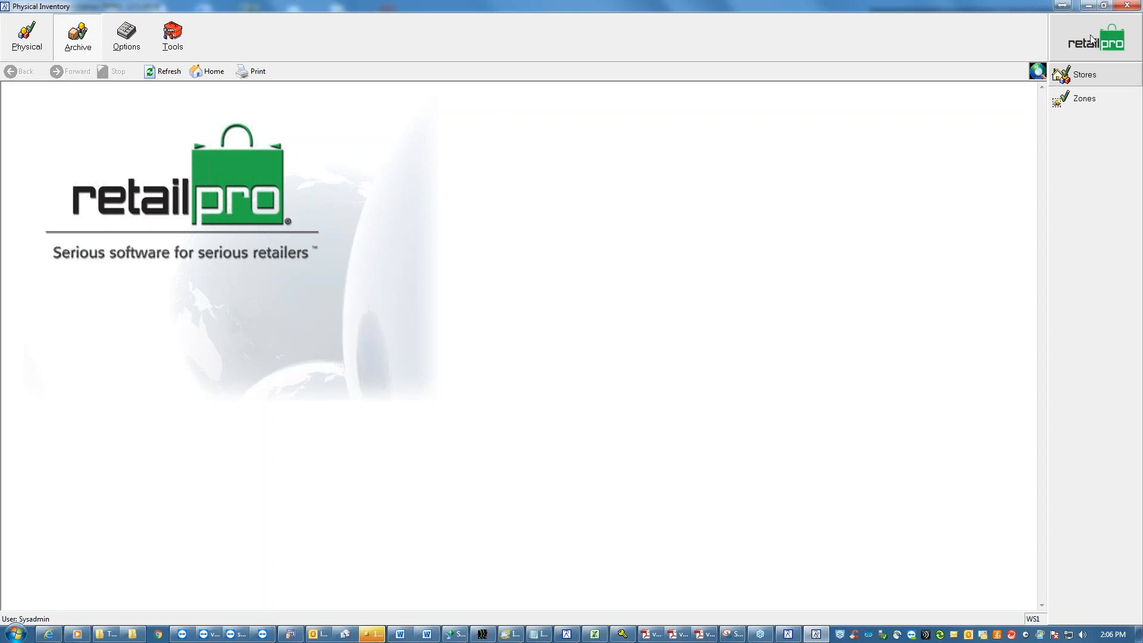
{"action": "left_click", "coordinate": [1090, 38]}
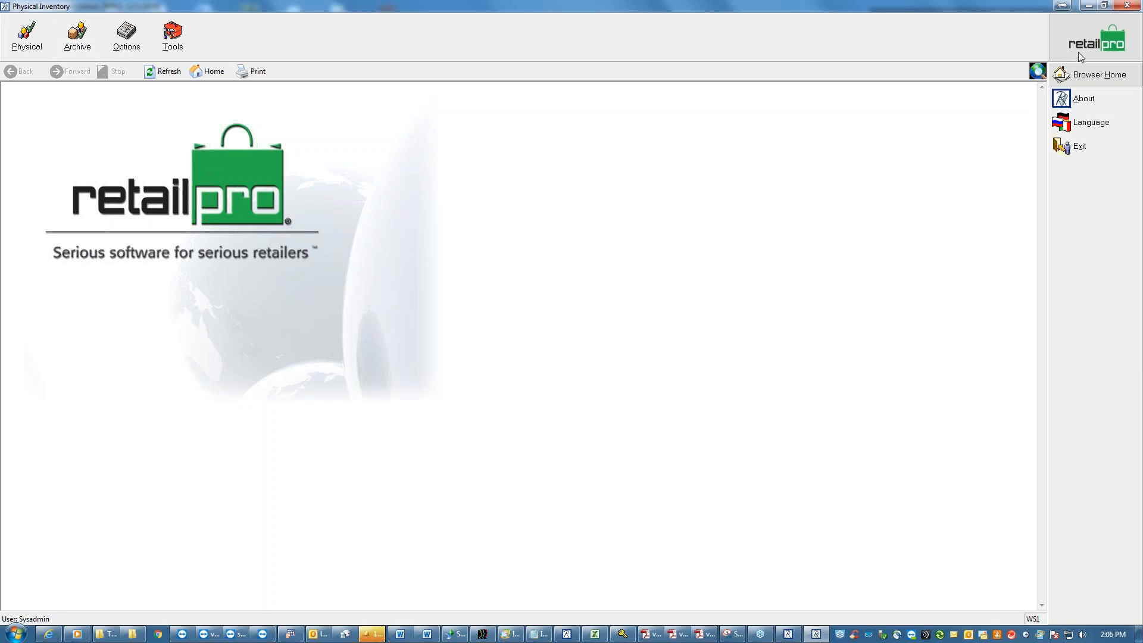
{"action": "left_click", "coordinate": [1092, 149]}
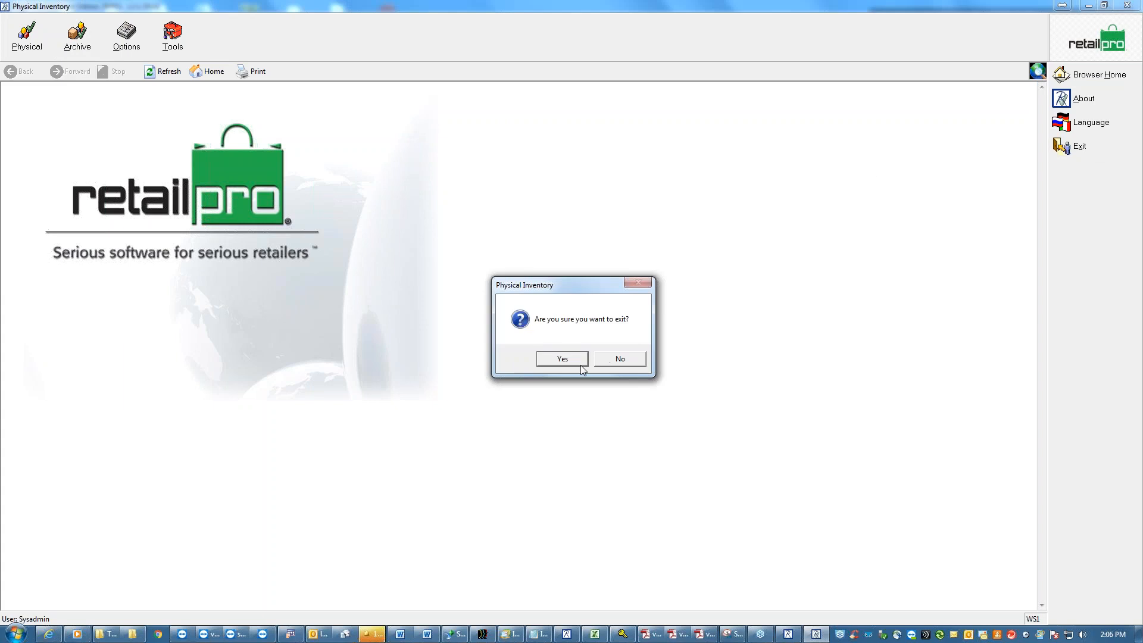
{"action": "left_click", "coordinate": [561, 360]}
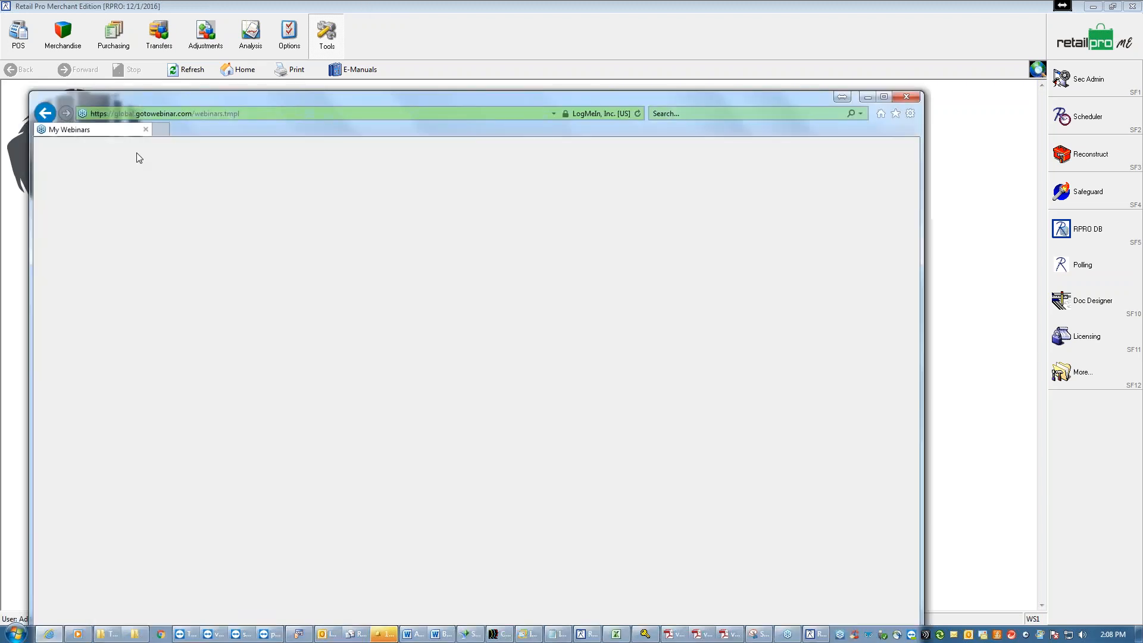
Minimize the browser, view the first page of v8 PI - PALM & JANAM.pdf in Adobe Reader, and minimize the manual.
{"action": "left_click", "coordinate": [868, 97]}
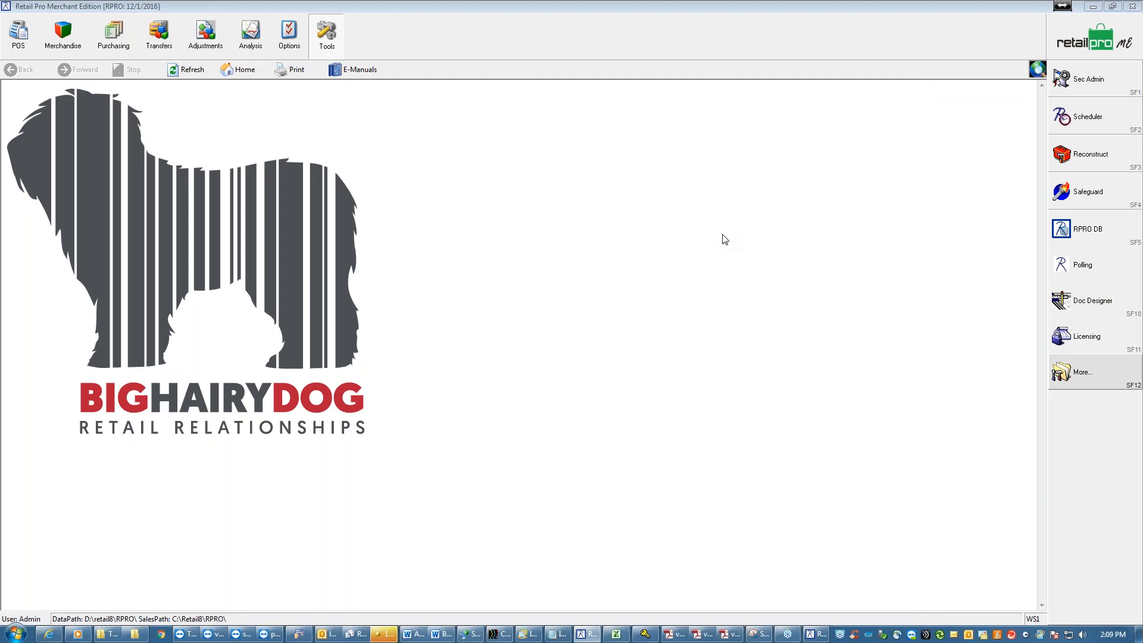
{"action": "left_click", "coordinate": [677, 635]}
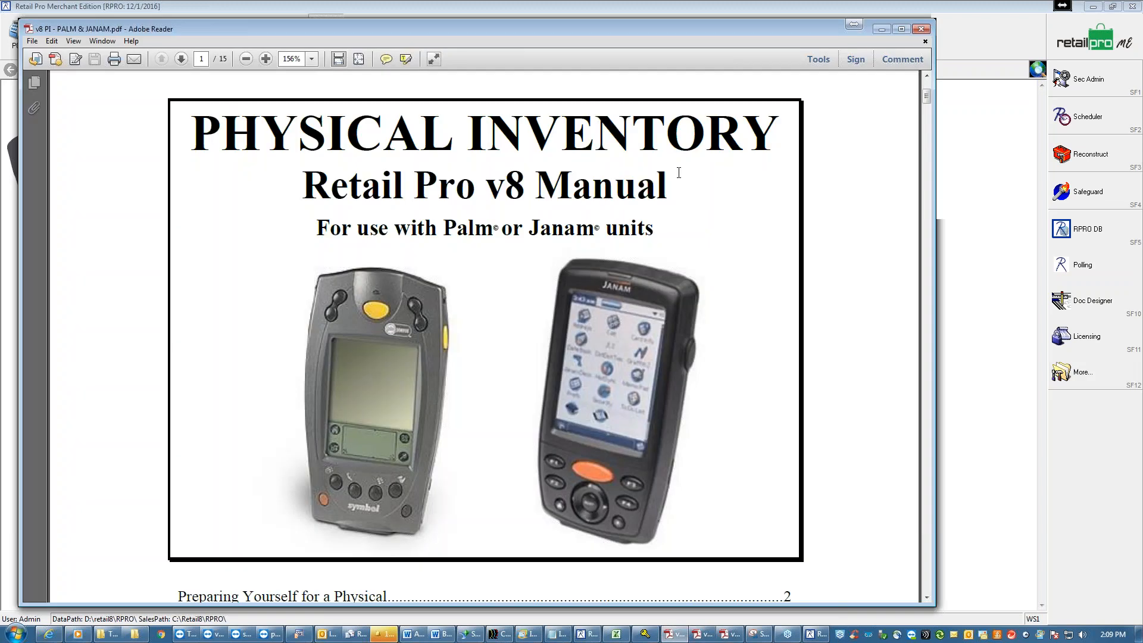
{"action": "mouse_move", "coordinate": [926, 96]}
{"action": "left_mouse_down"}
{"action": "mouse_move", "coordinate": [927, 127]}
{"action": "mouse_move", "coordinate": [929, 101]}
{"action": "left_mouse_up"}
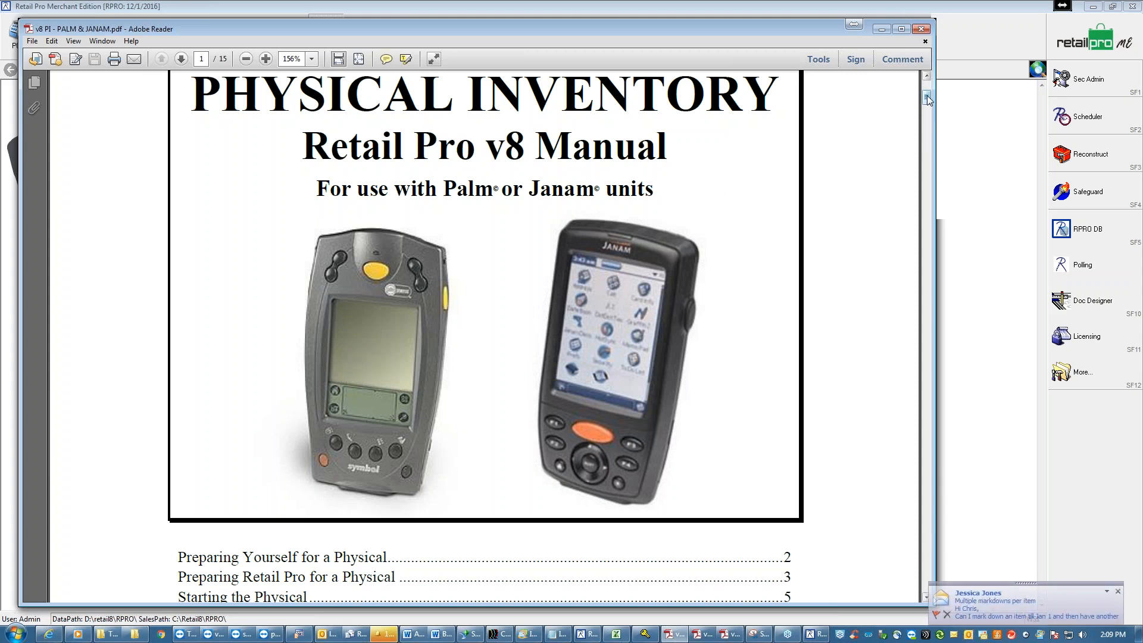
{"action": "left_click_drag", "start_coordinate": [927, 98], "coordinate": [926, 79]}
{"action": "left_click", "coordinate": [881, 29]}
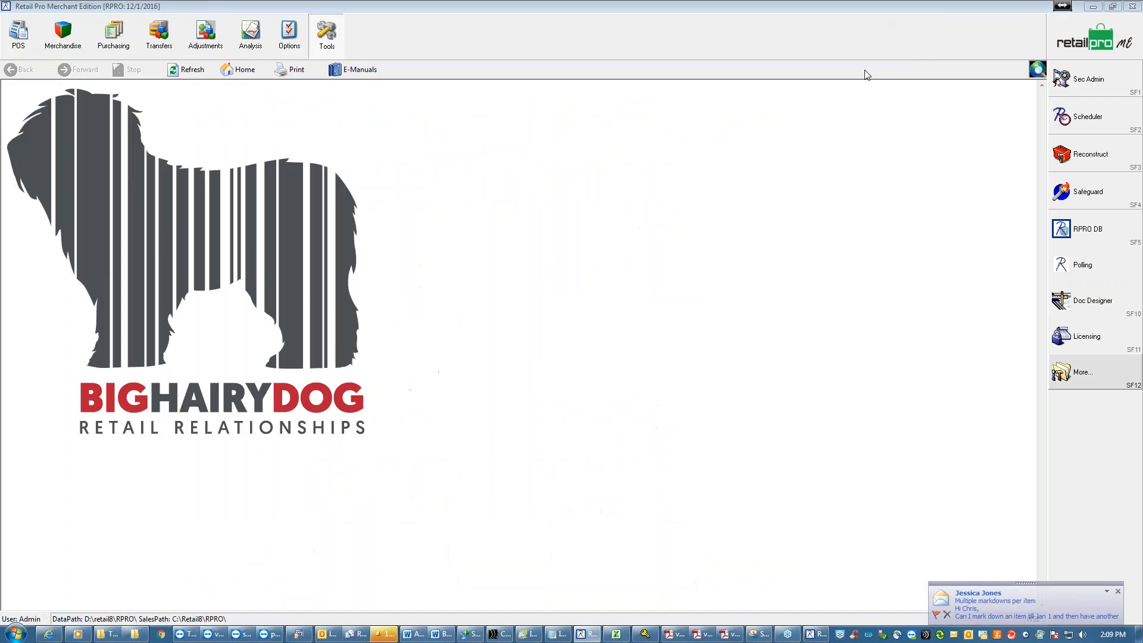